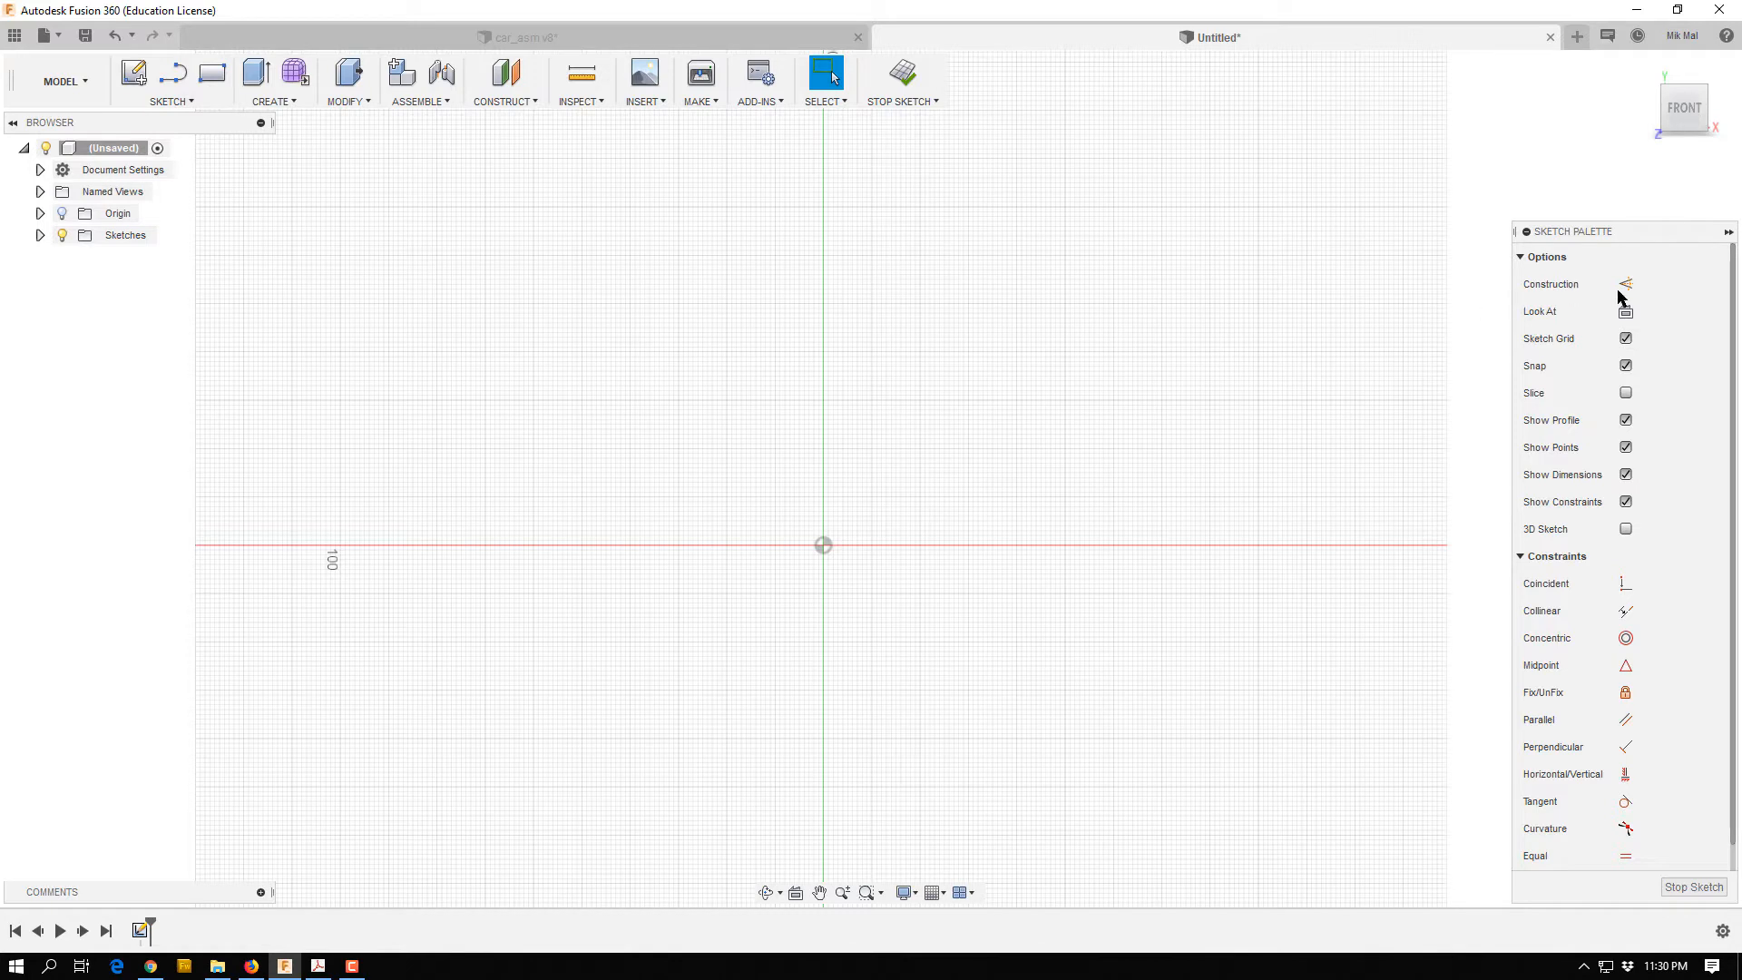
Draw a vertical construction line along the vertical axis, extending above and below the origin.
left_click(1625, 284)
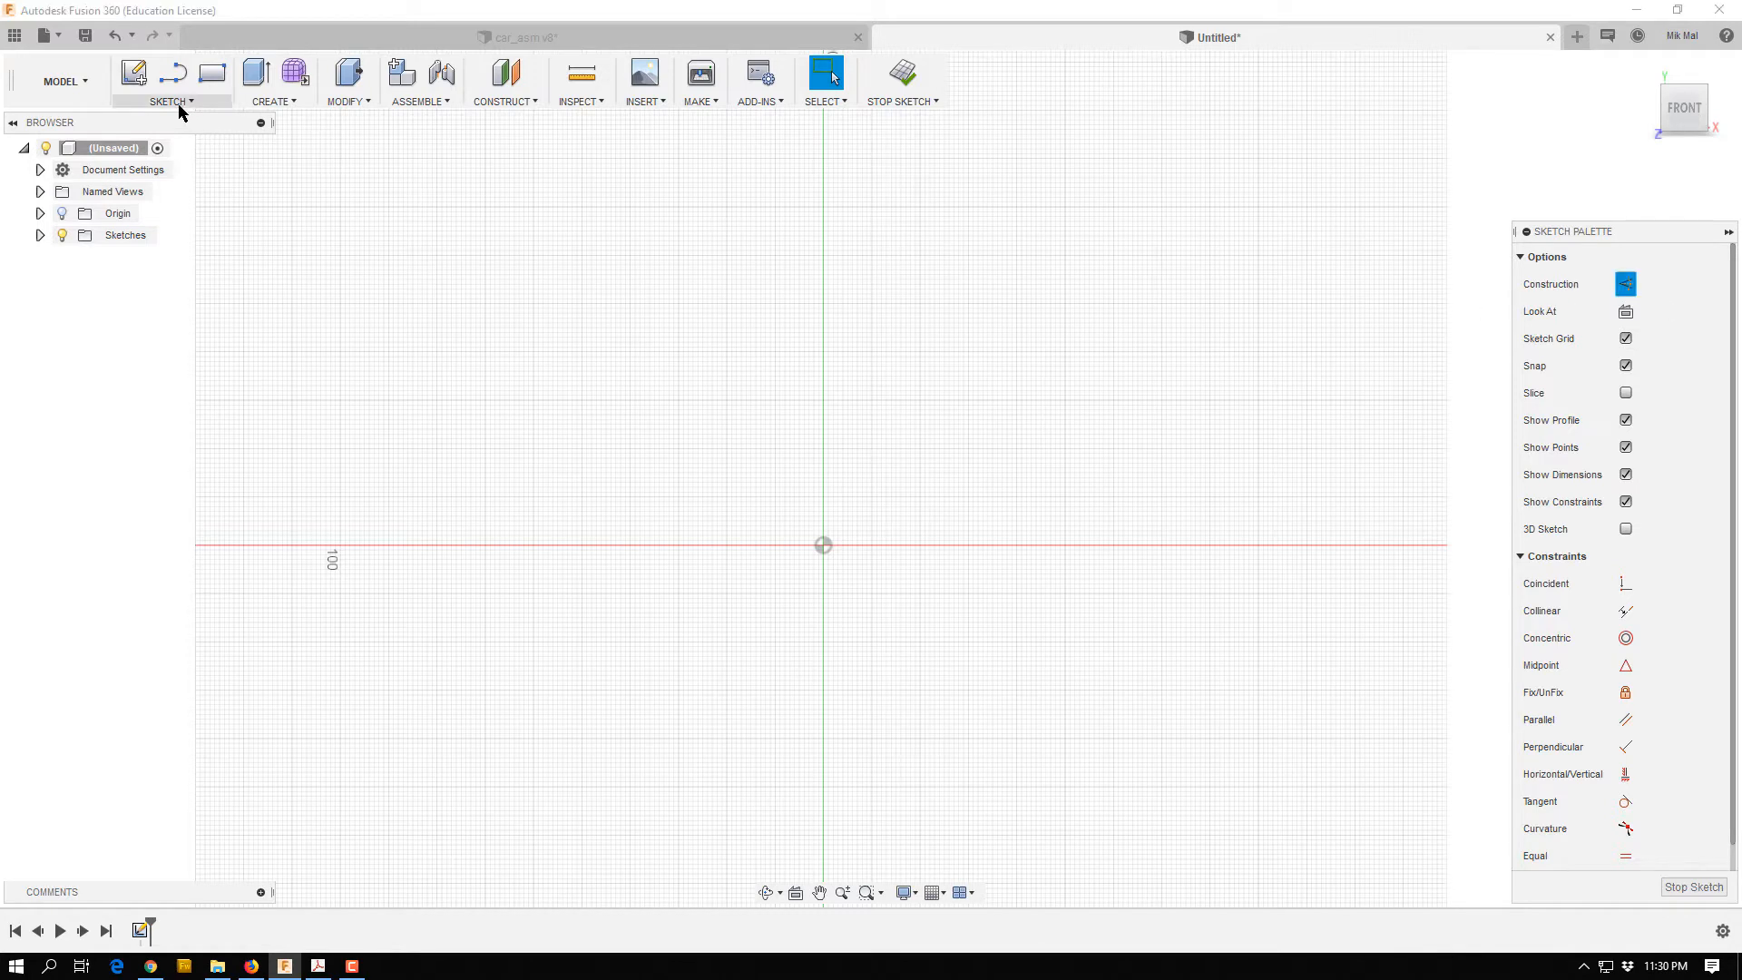
key("l")
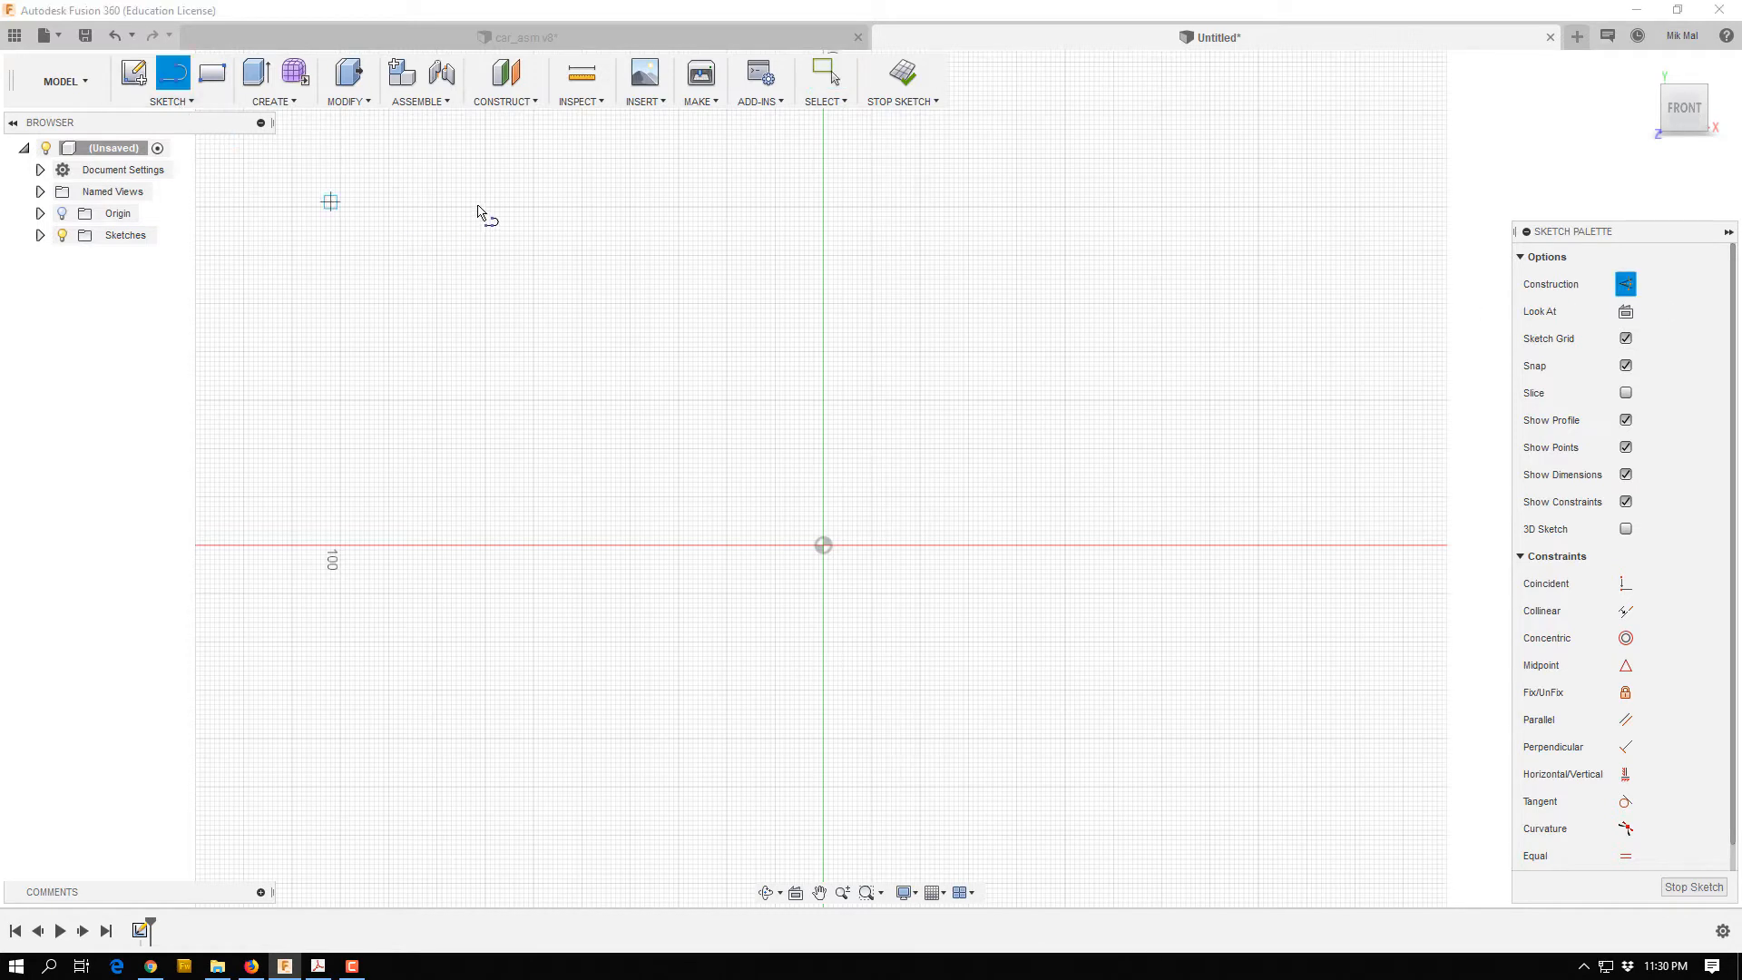
left_click(823, 286)
left_click(823, 815)
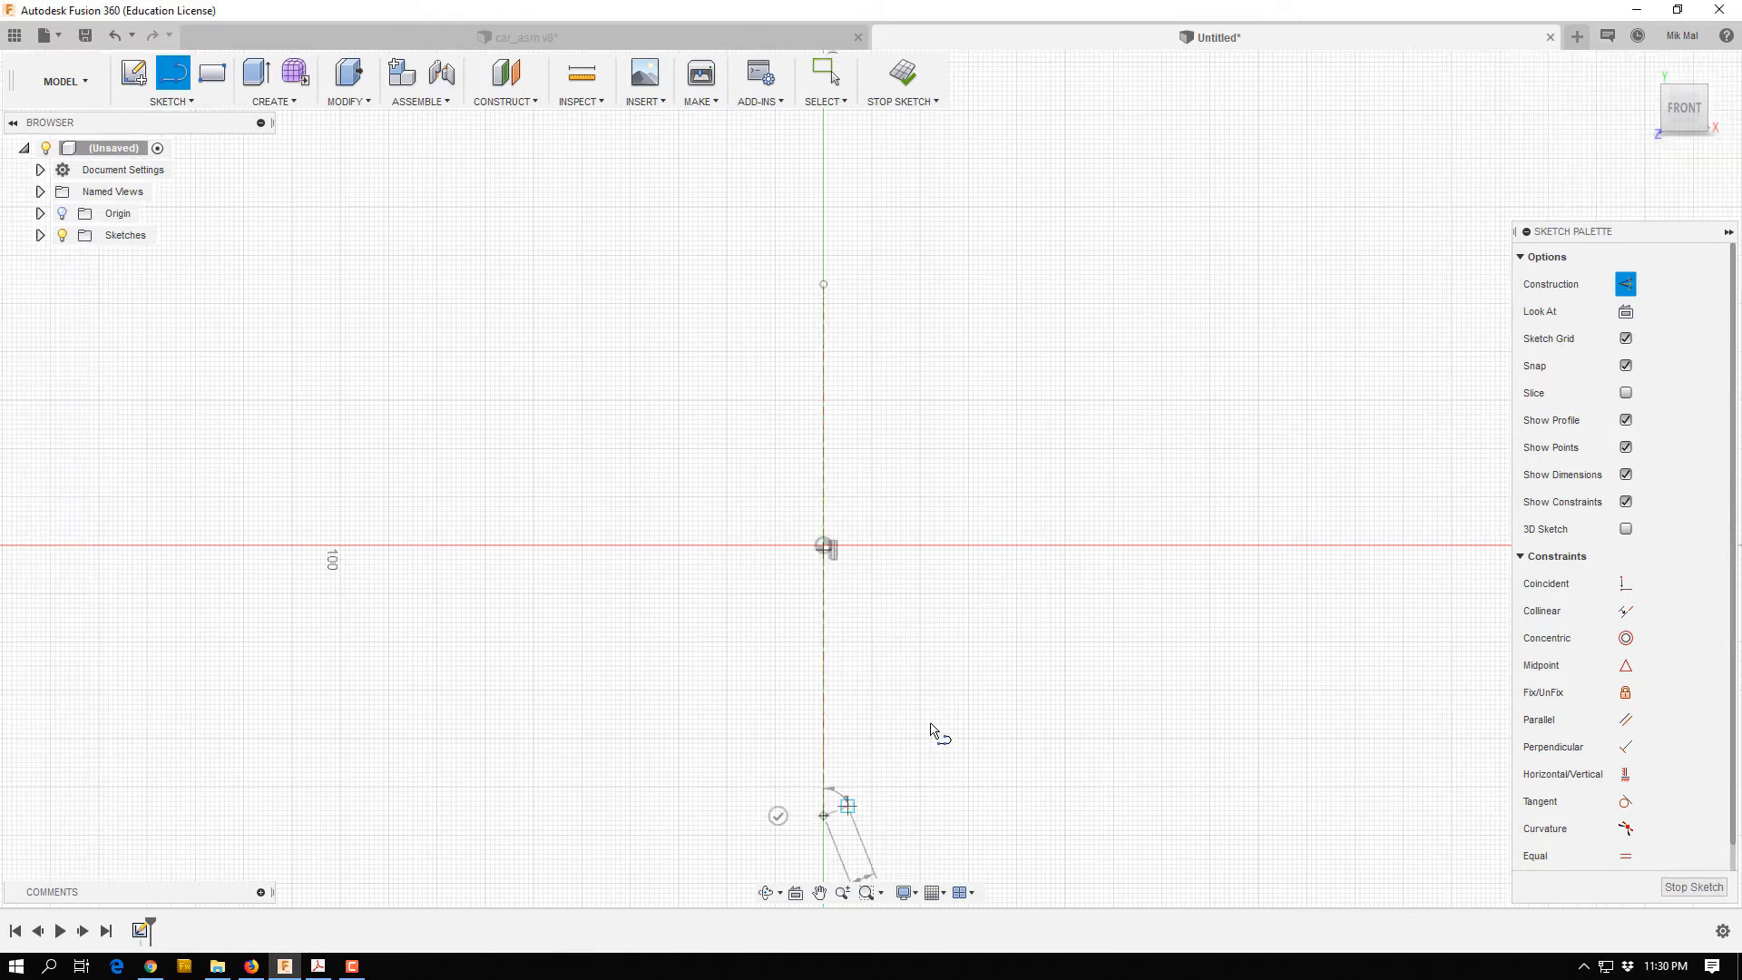
left_click(777, 817)
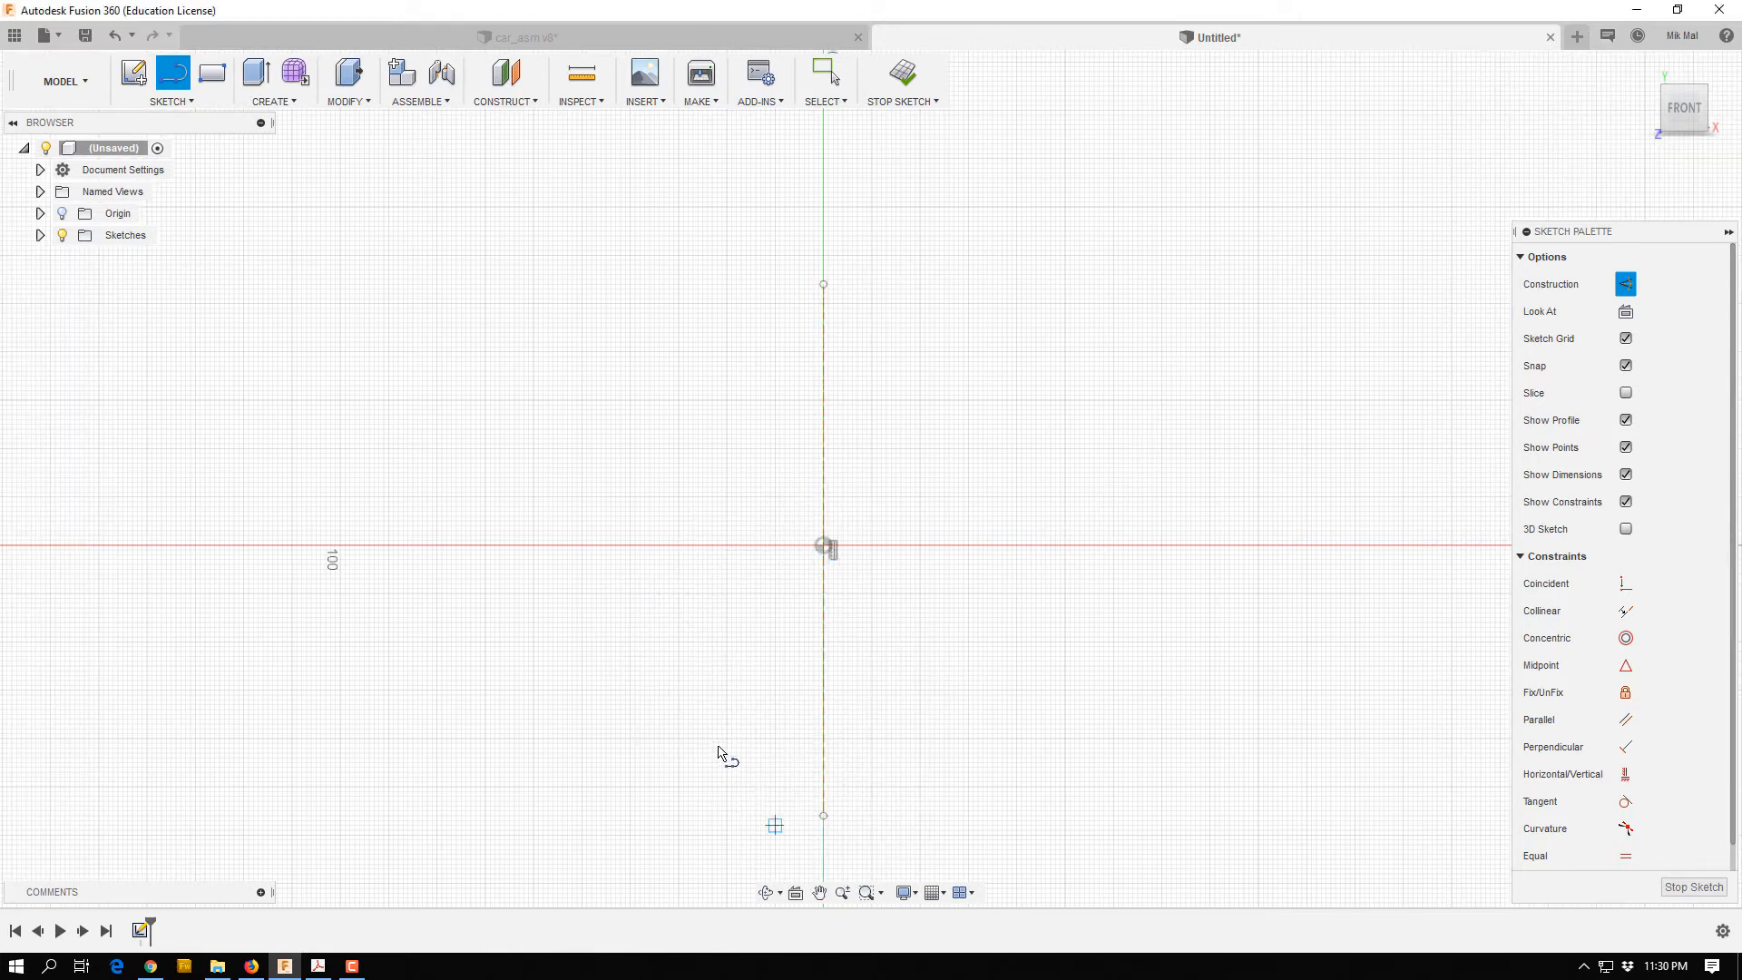
Draw a horizontal construction line along the horizontal axis, extending to both sides of the origin.
left_click(486, 546)
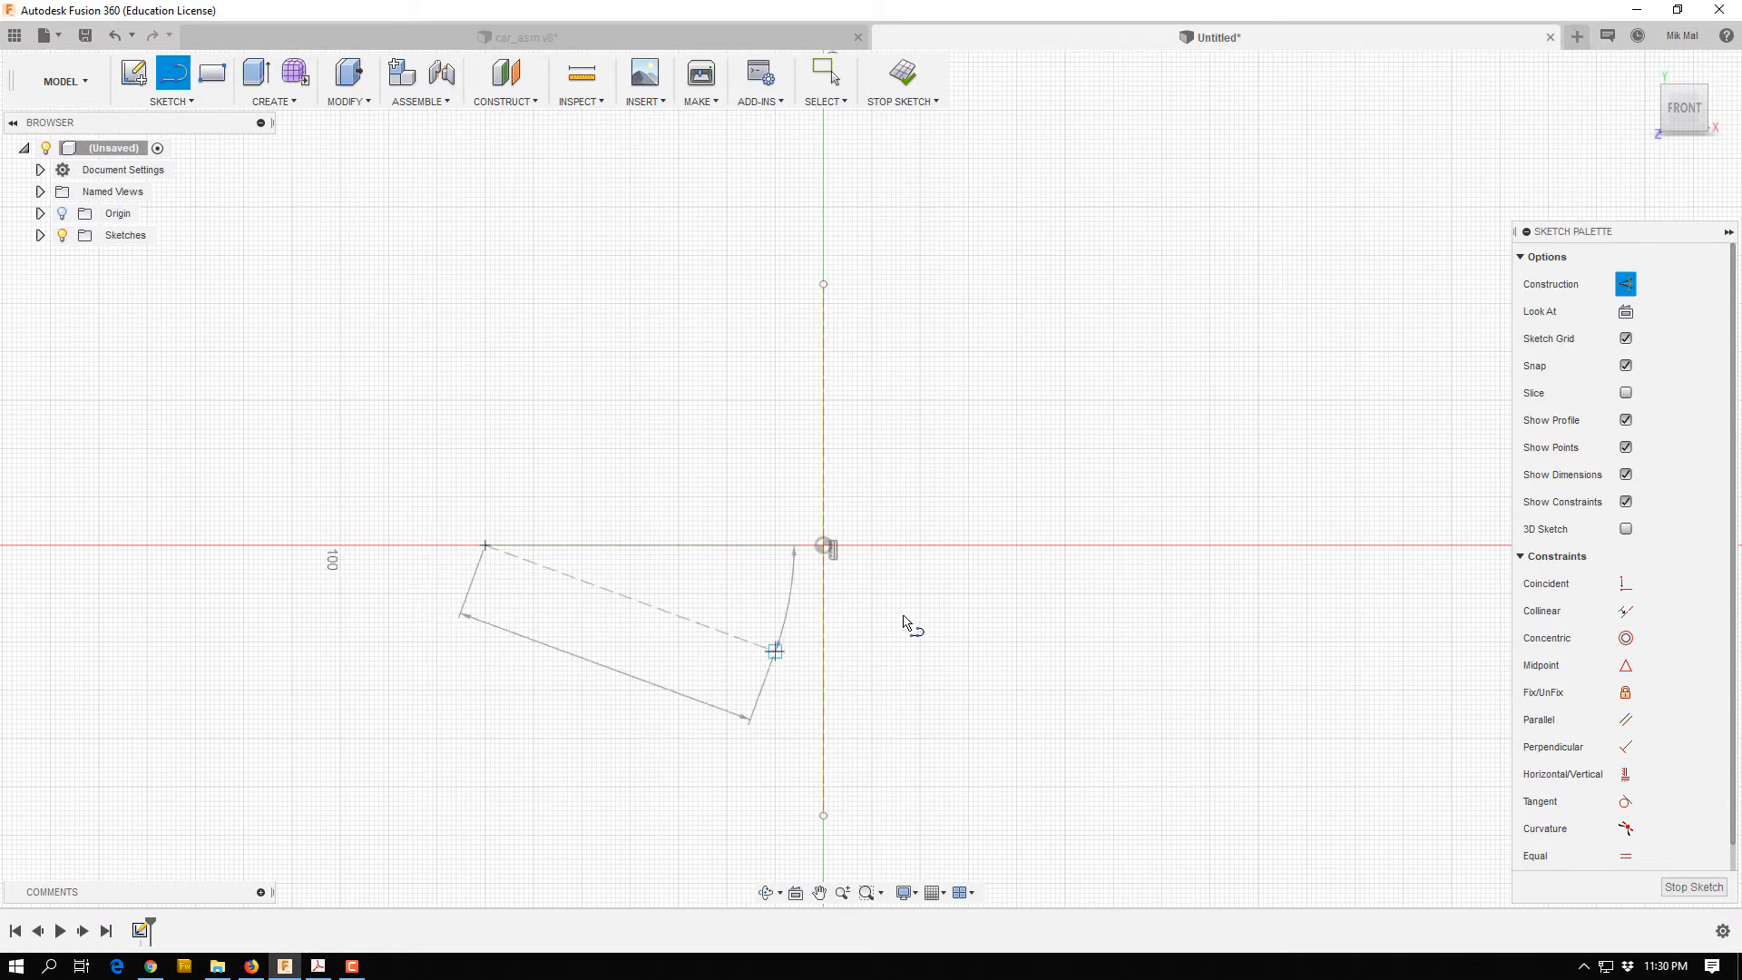
left_click(1138, 545)
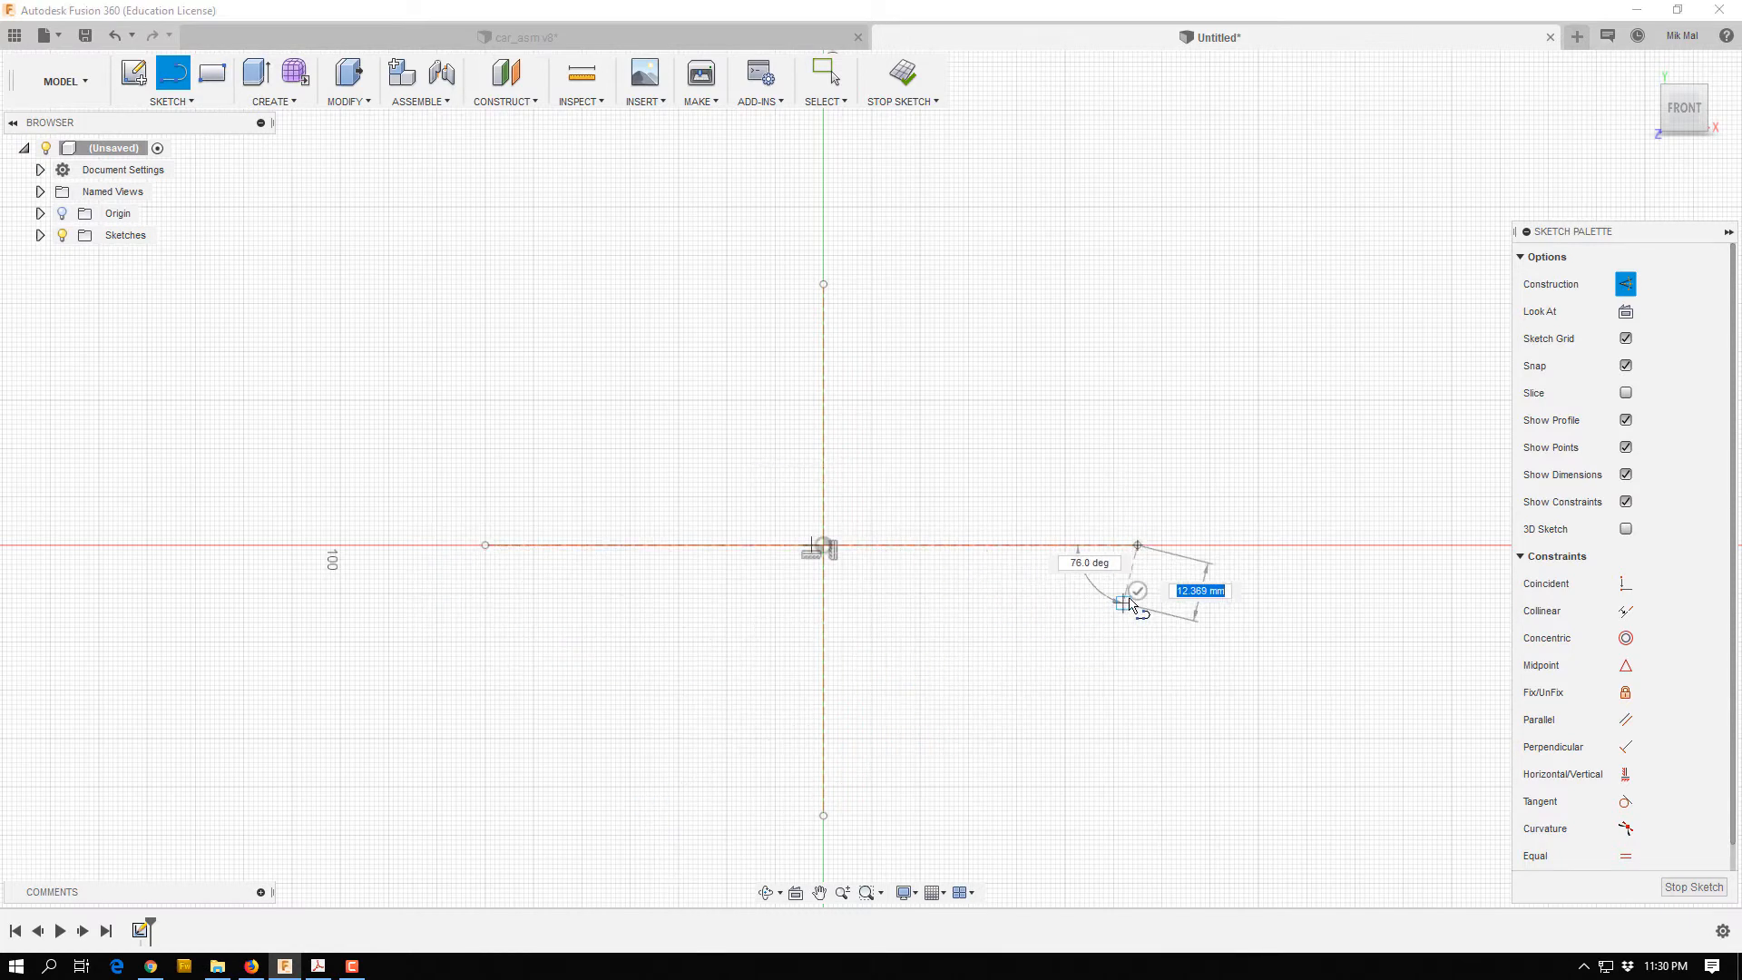
left_click(1137, 591)
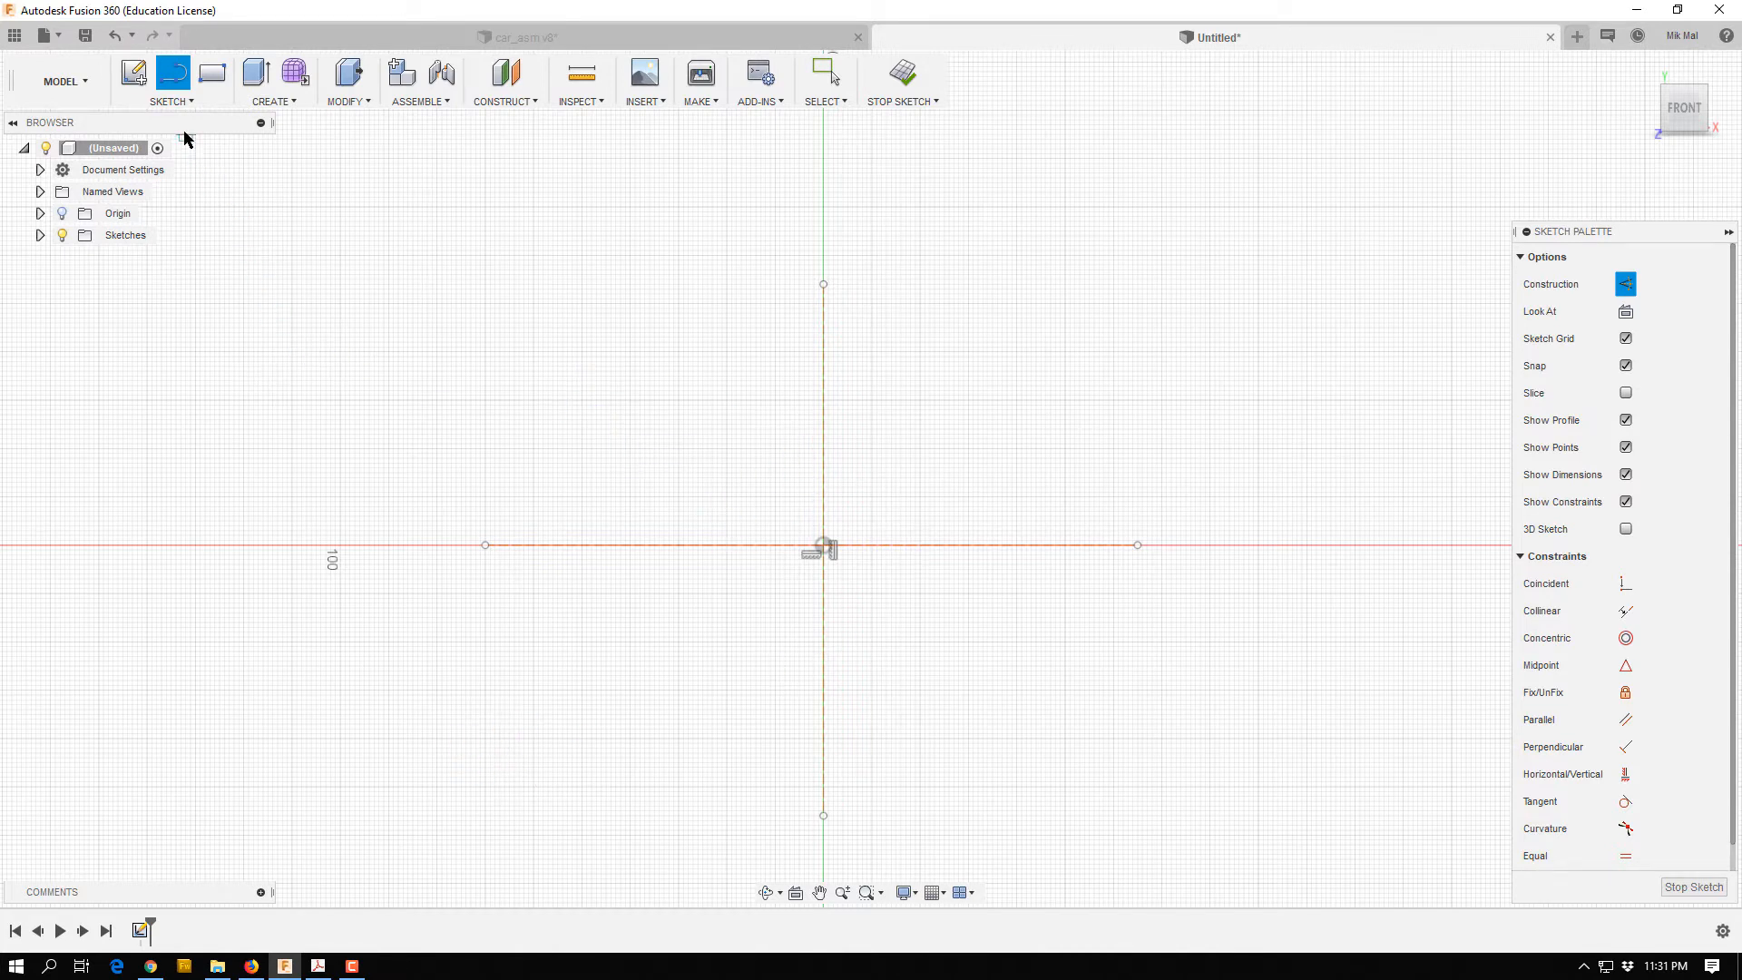
Switch off construction mode and draw a 7.5 mm solid line from the origin to the right along the horizontal axis.
left_click(1626, 284)
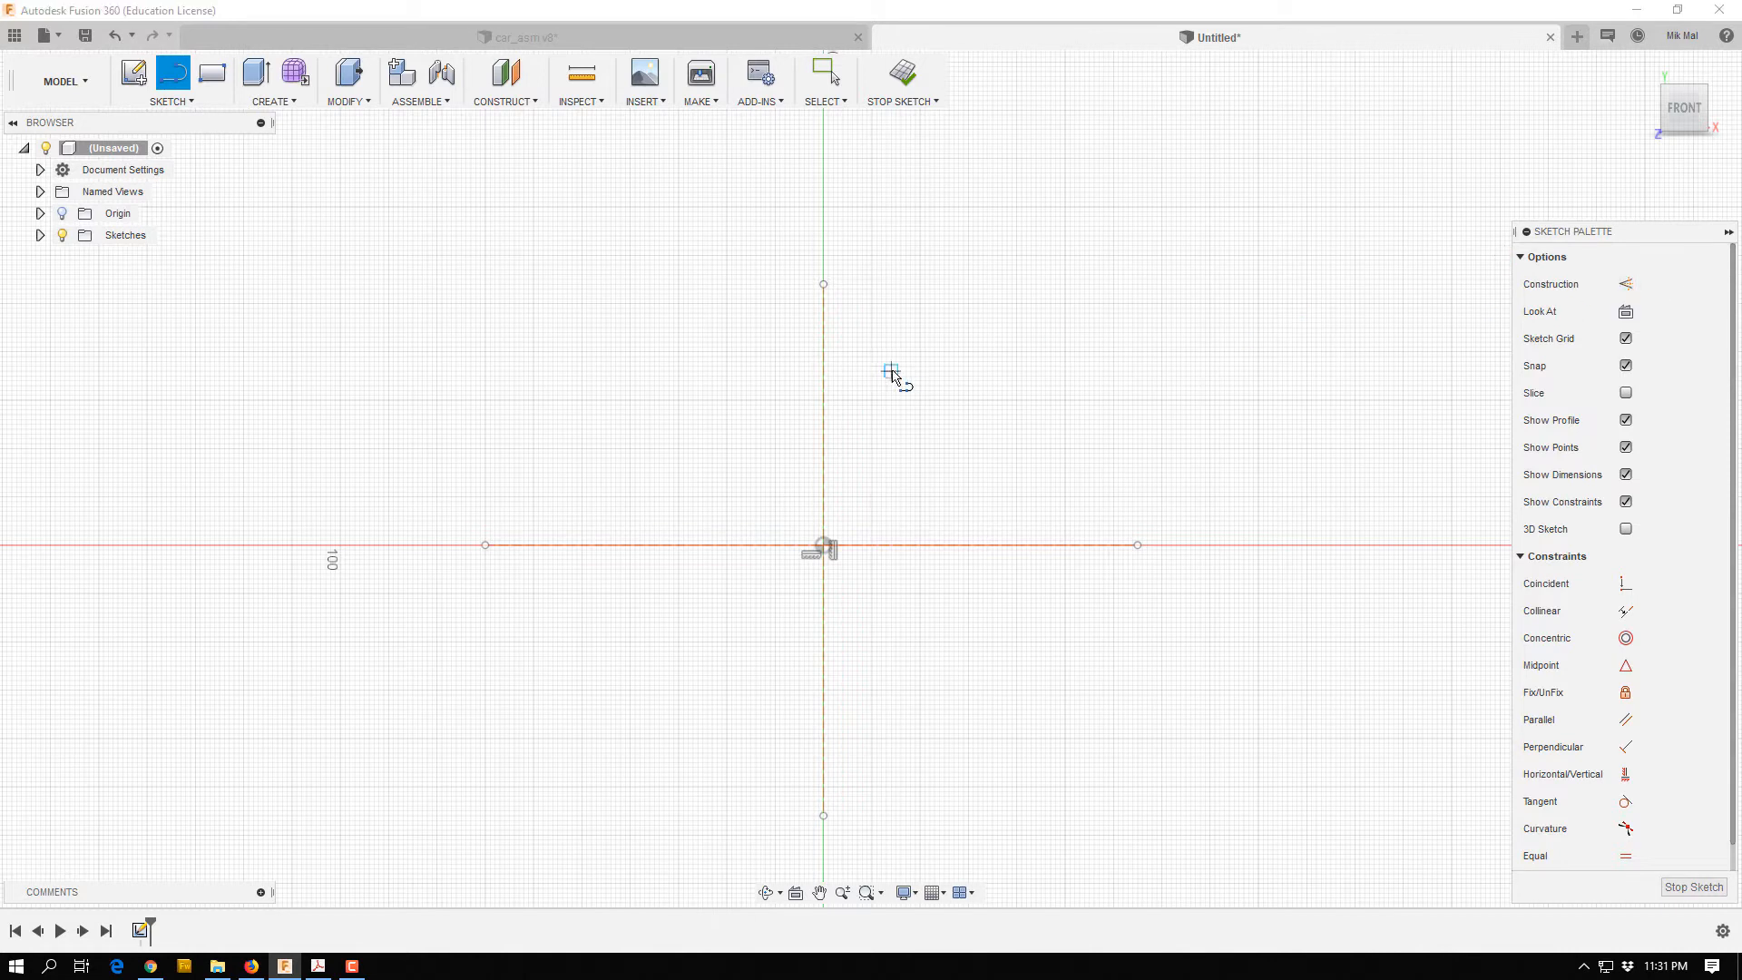
left_click(825, 544)
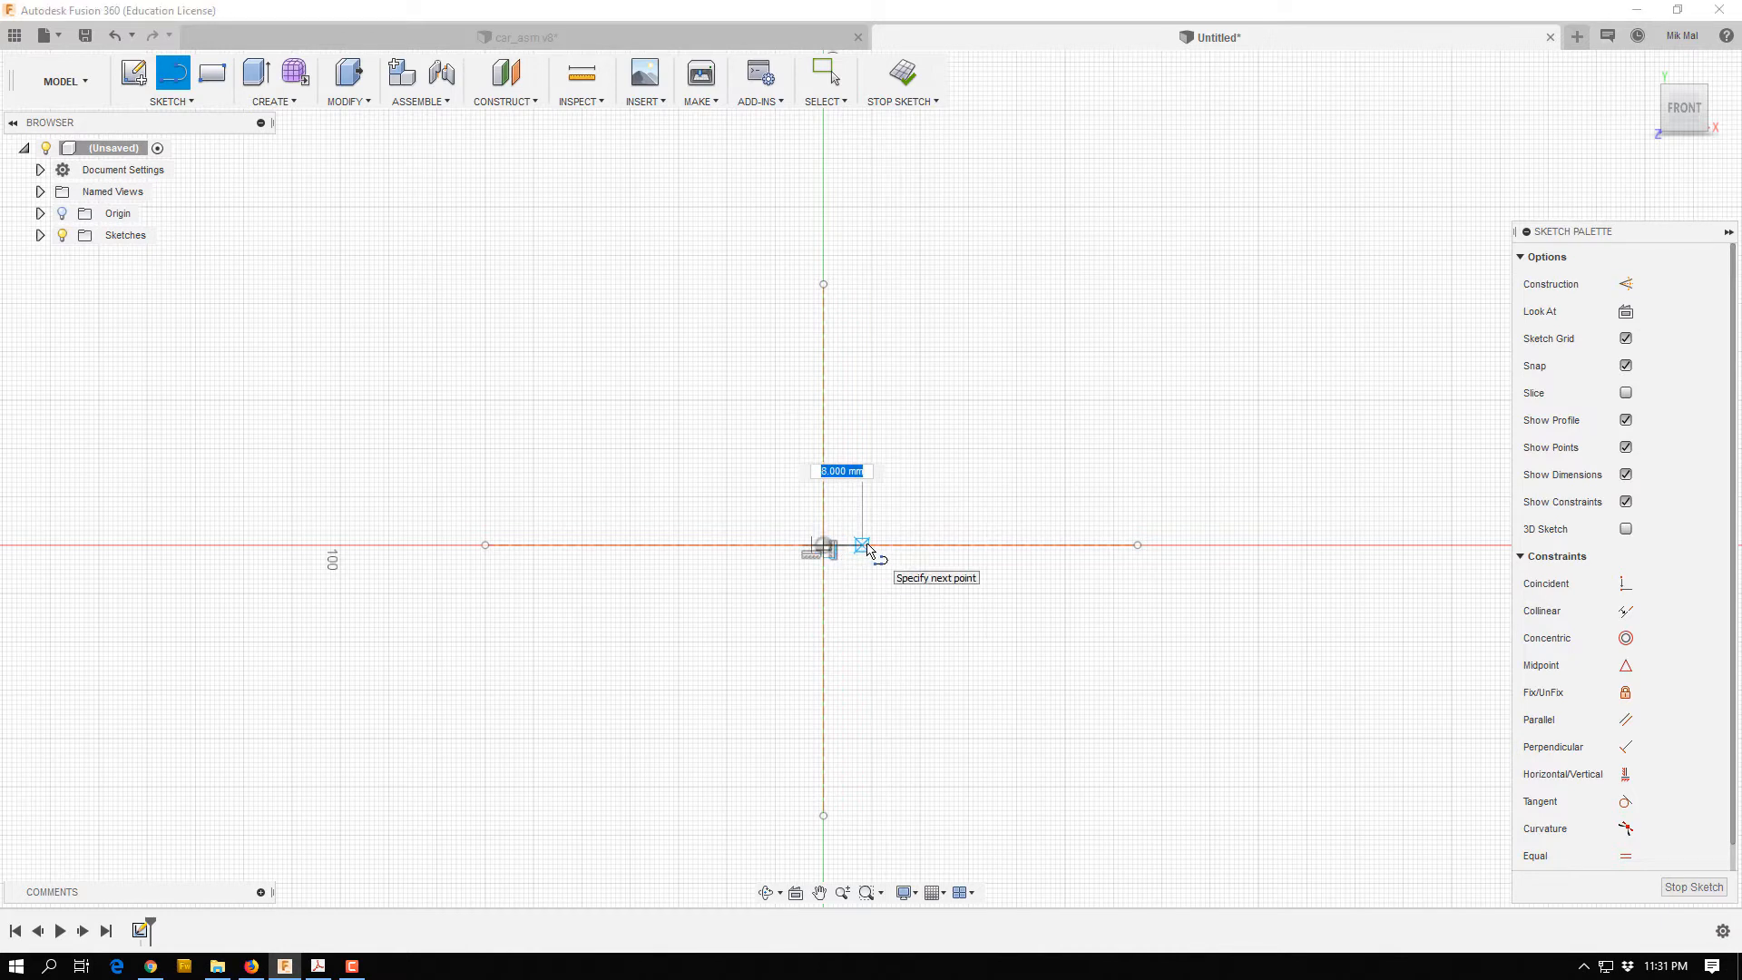
type("7.5")
key("Tab")
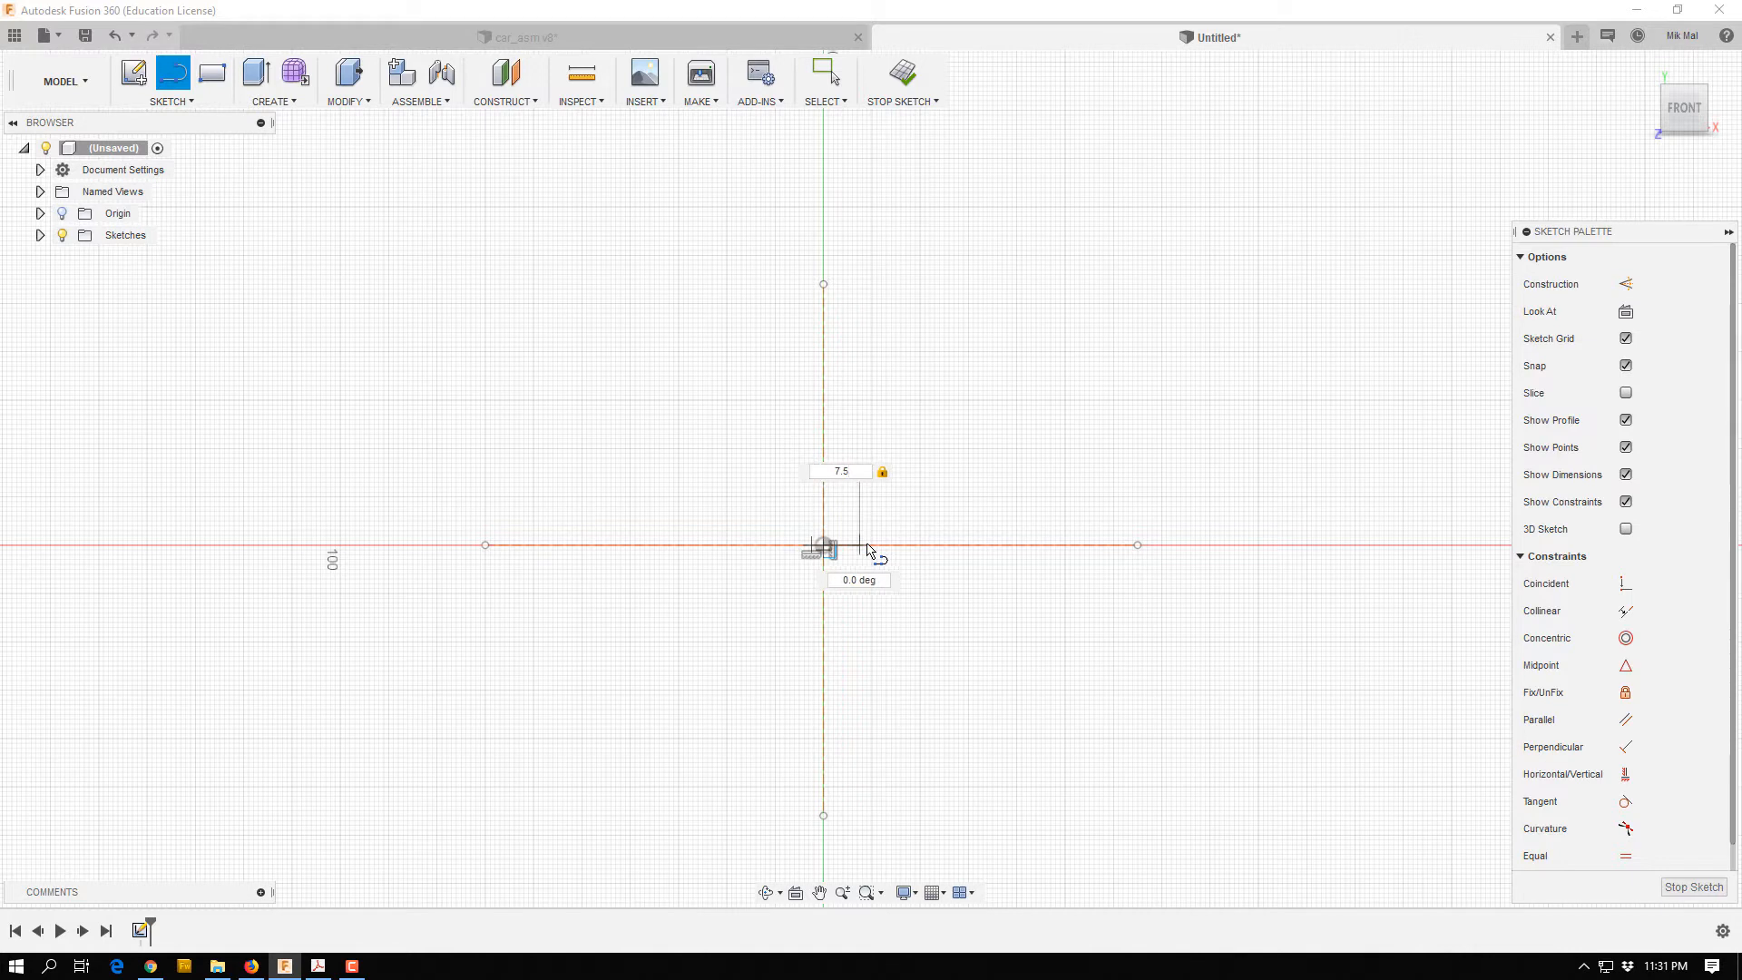
key("Return")
key("Escape")
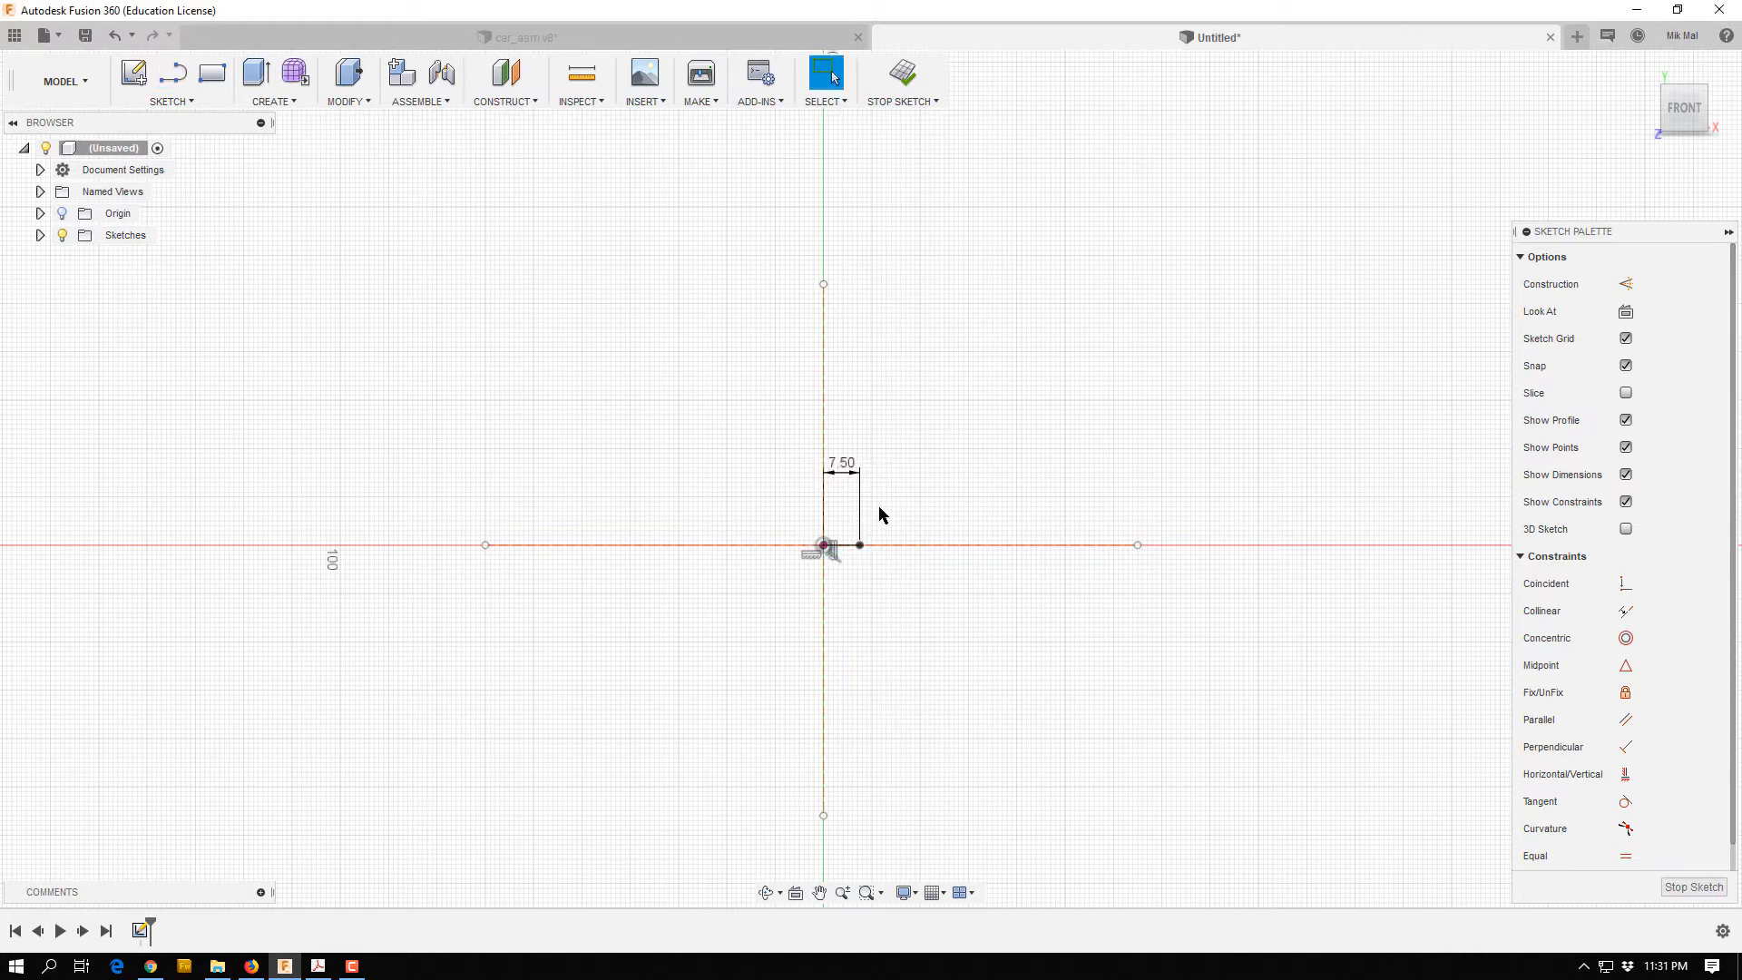
Draw a 20 mm line straight up from the right end of the 7.5 mm line.
key("l")
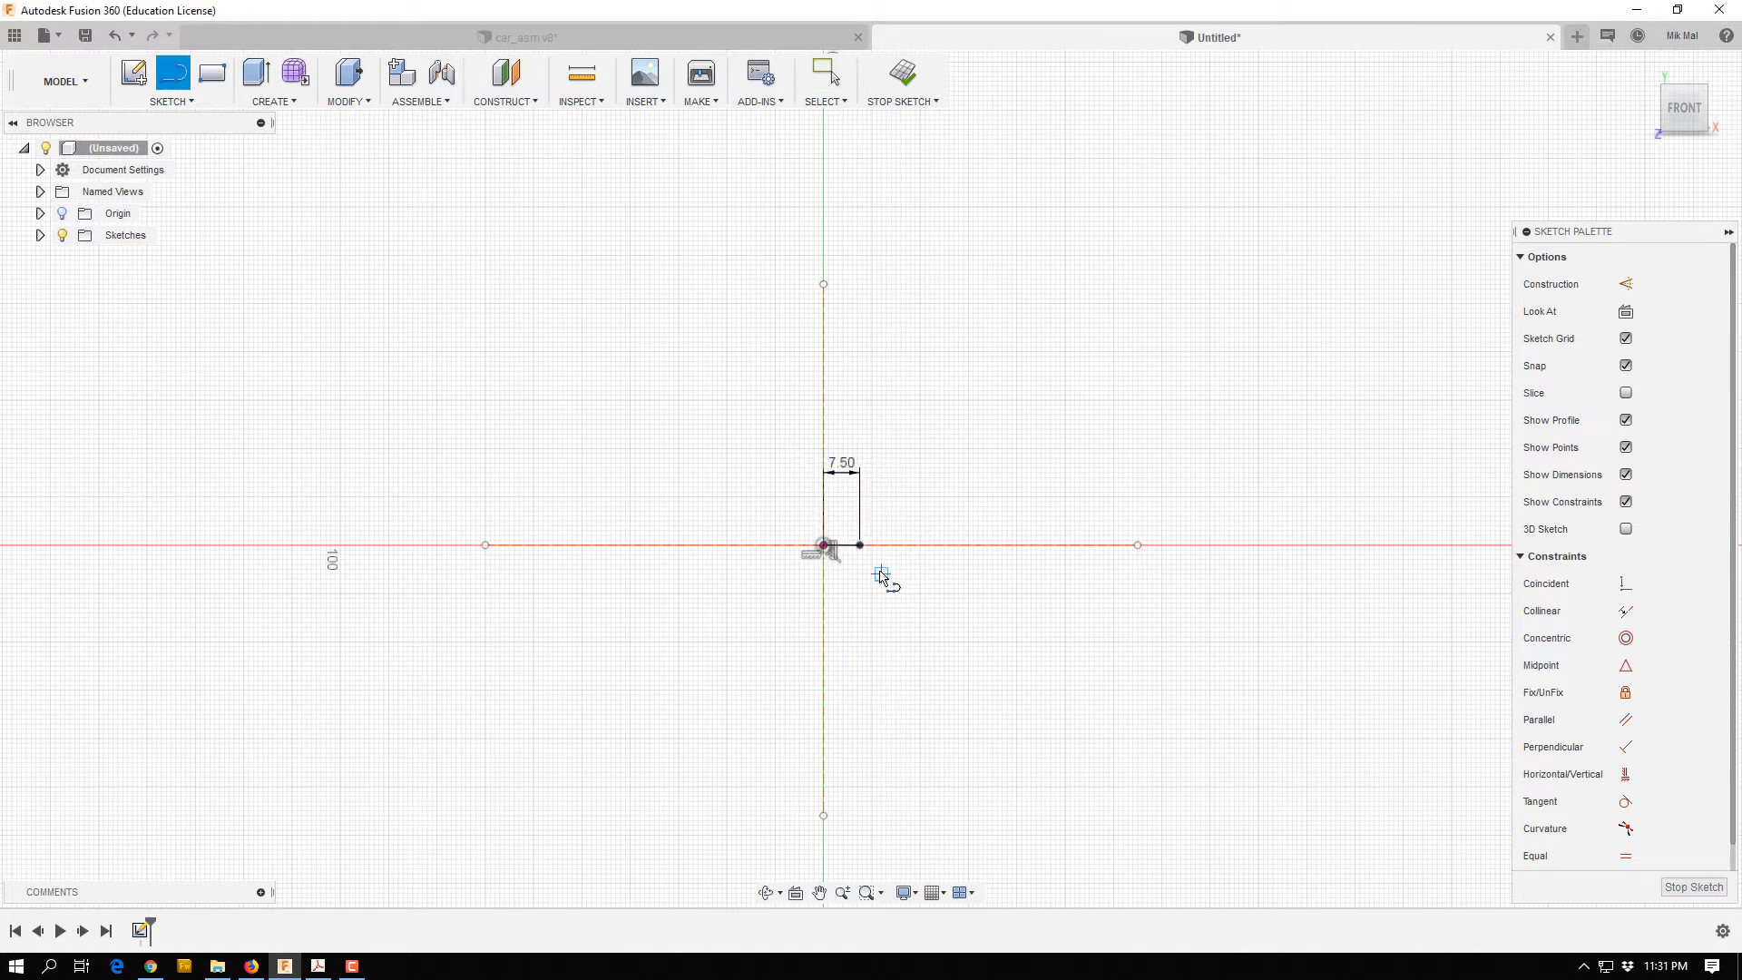
left_click(861, 546)
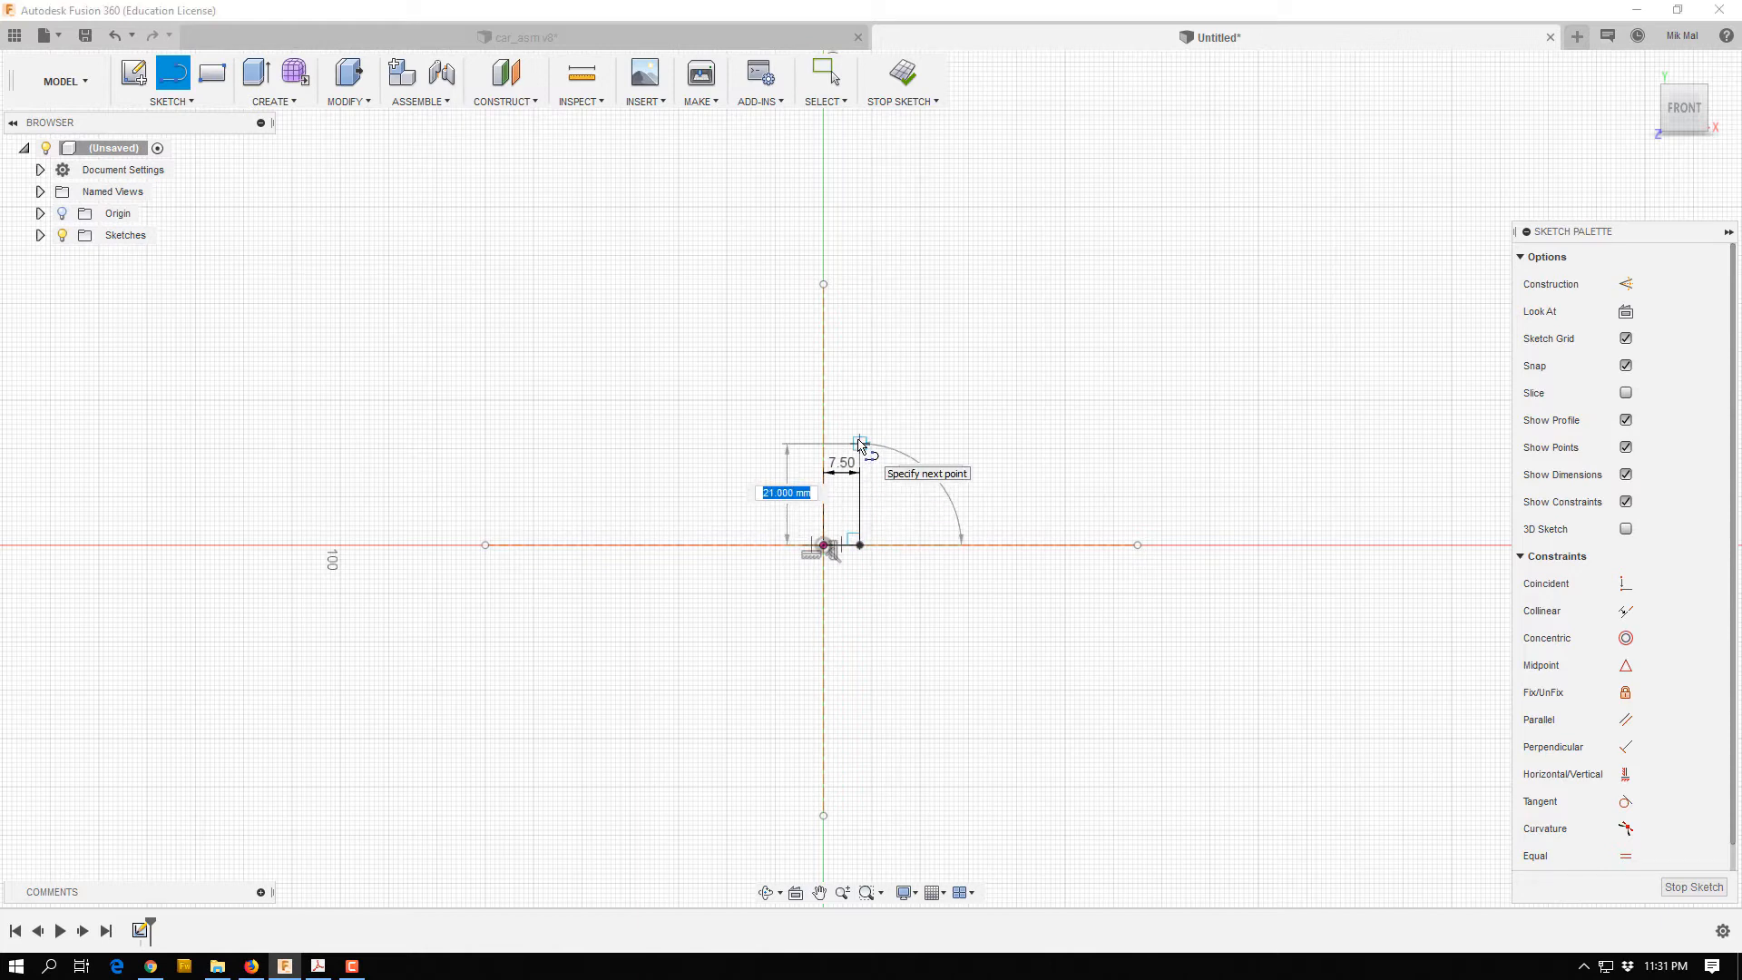
type("20")
key("Tab")
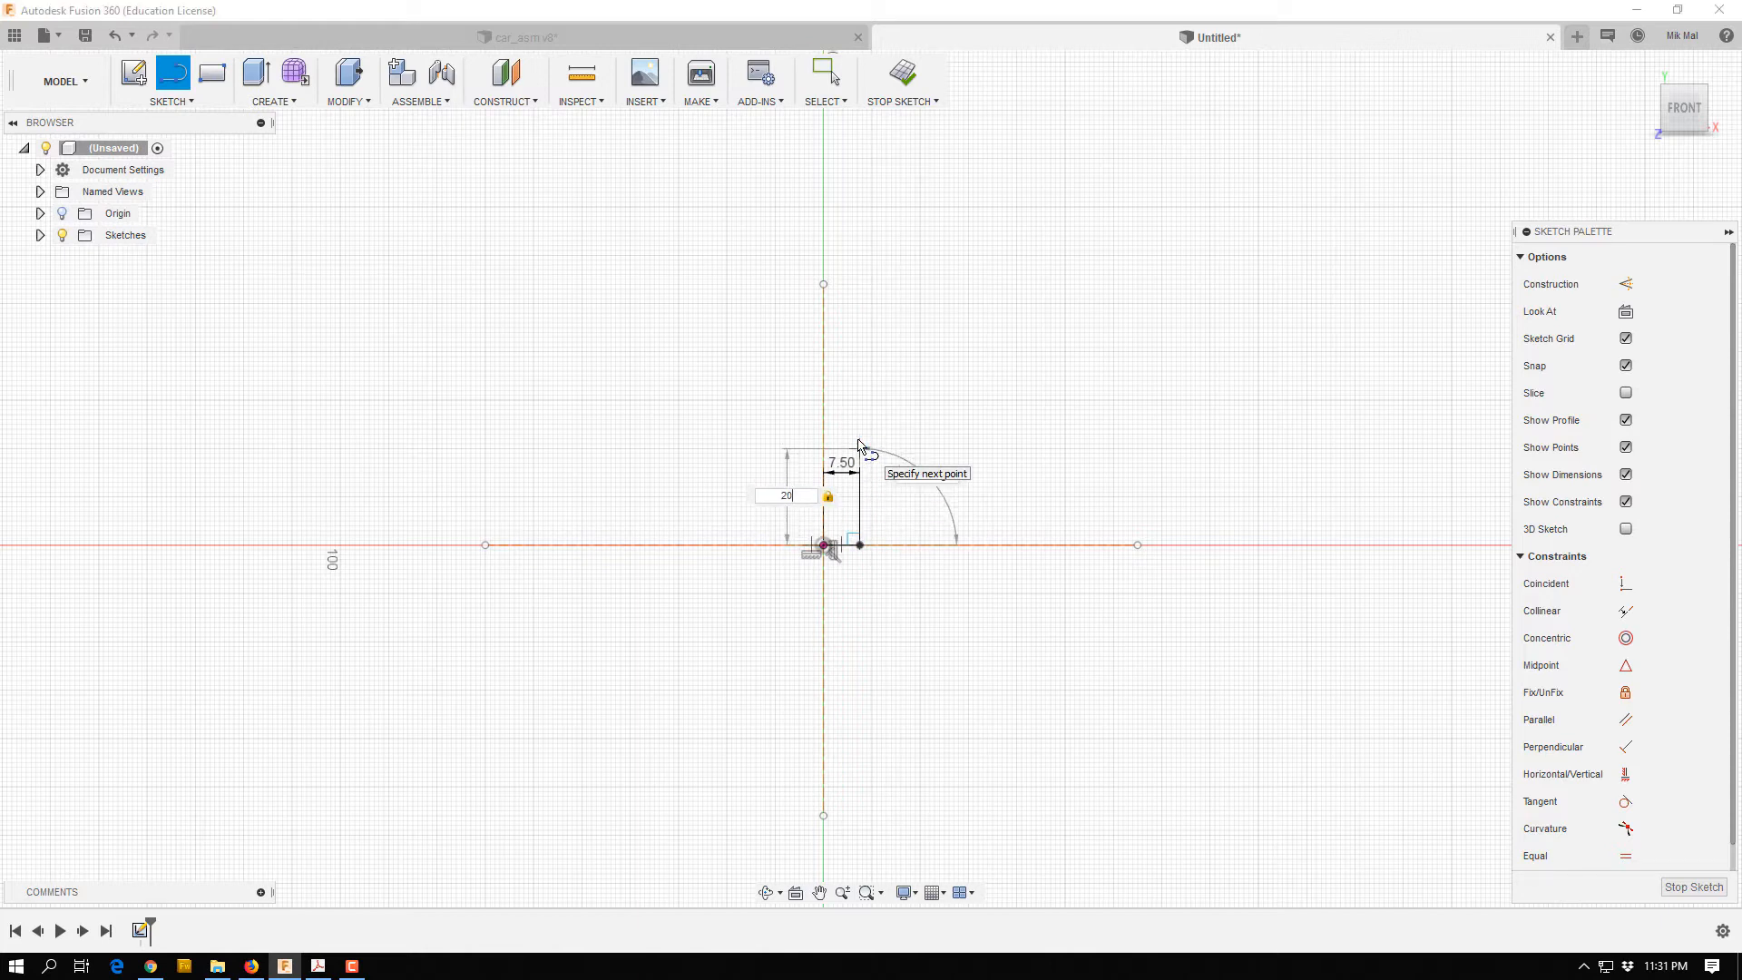
key("Return")
key("Escape")
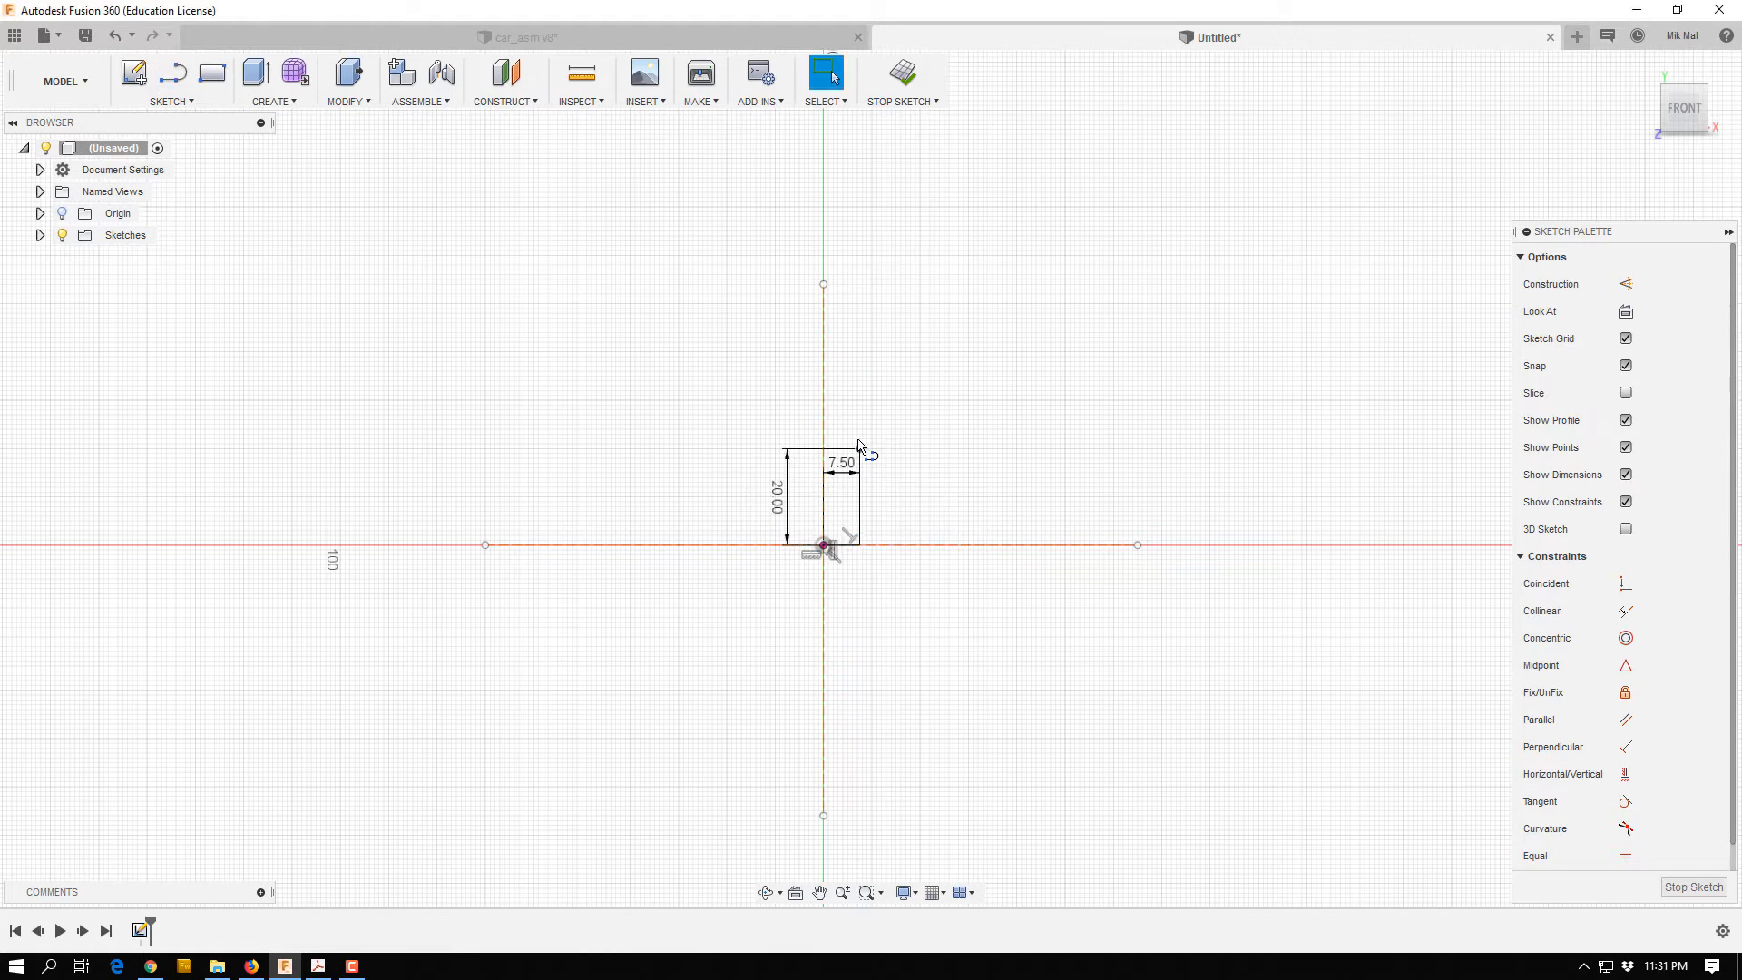
Draw a 2.5 mm horizontal line outward to the right from the upper end of the 20 mm line.
key("l")
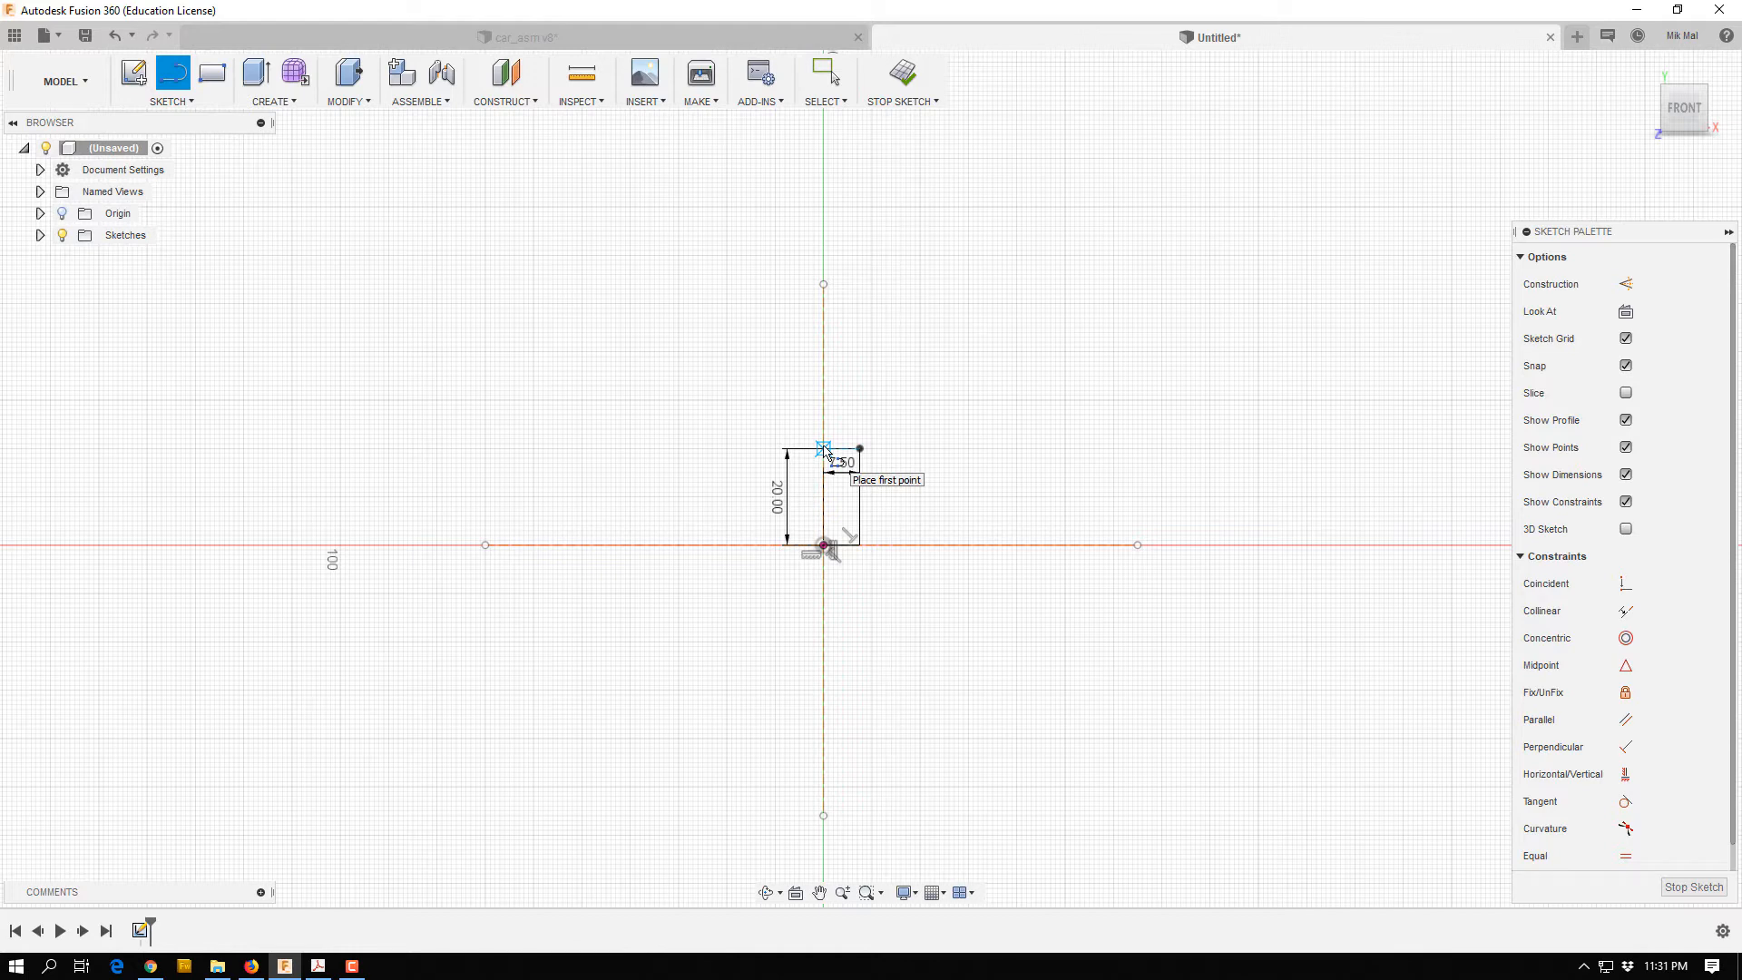
left_click(861, 450)
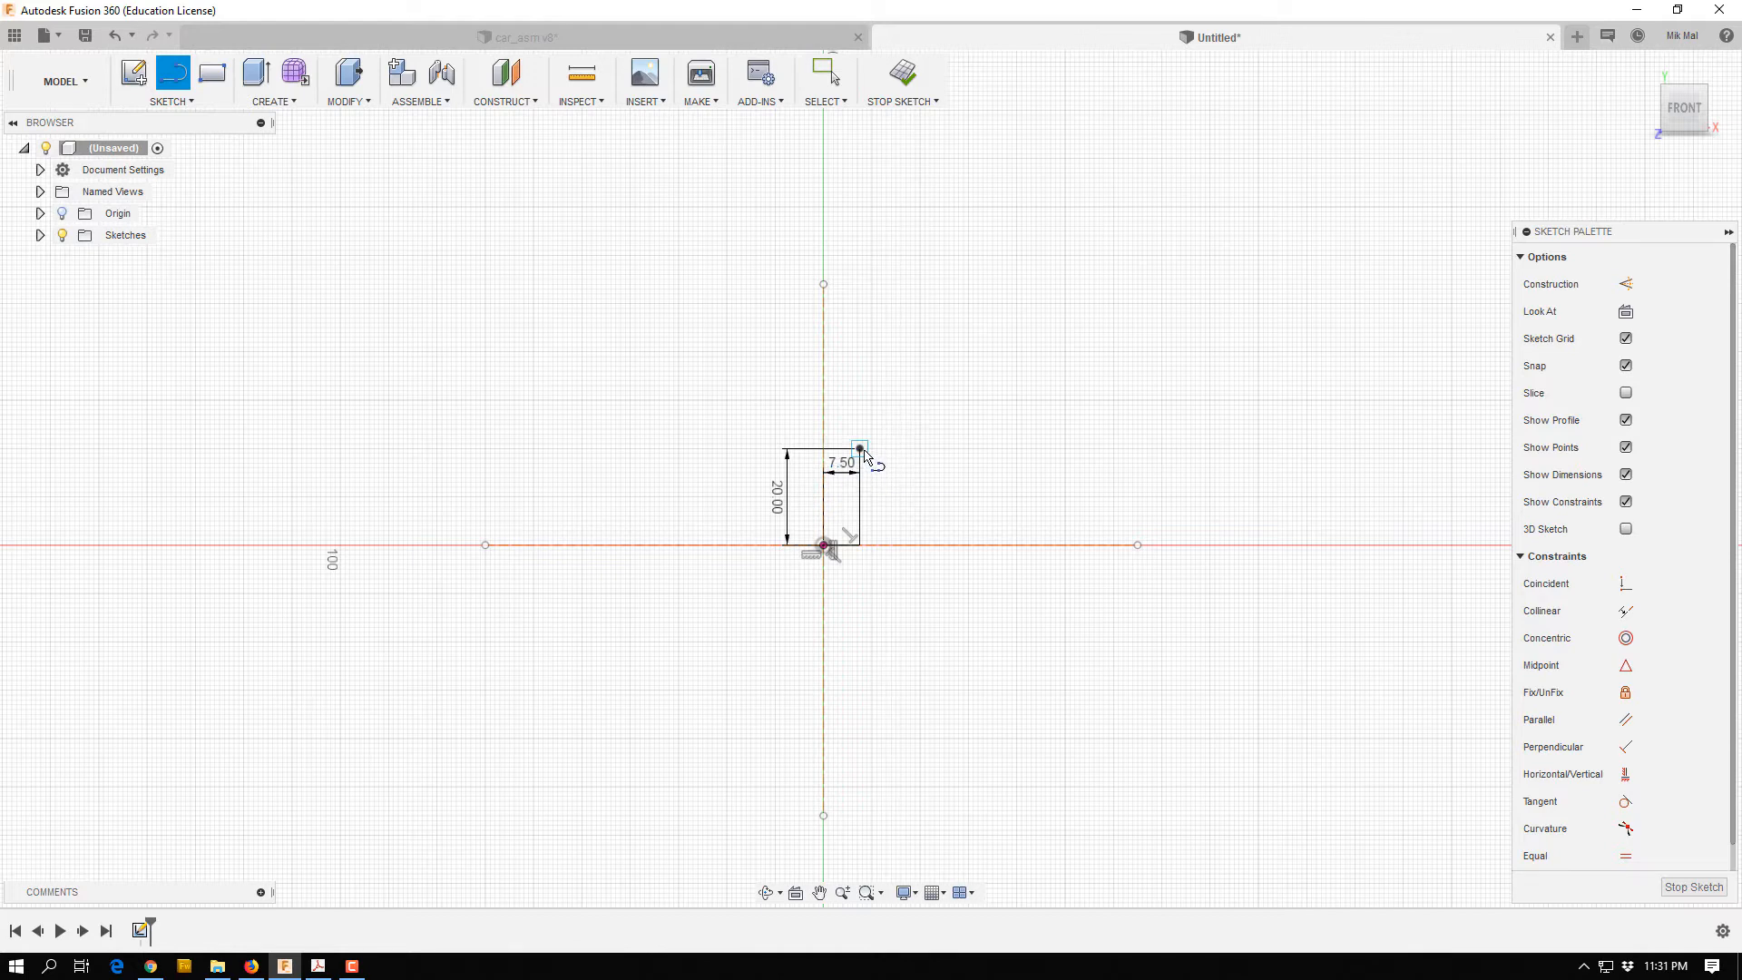
type("2.5")
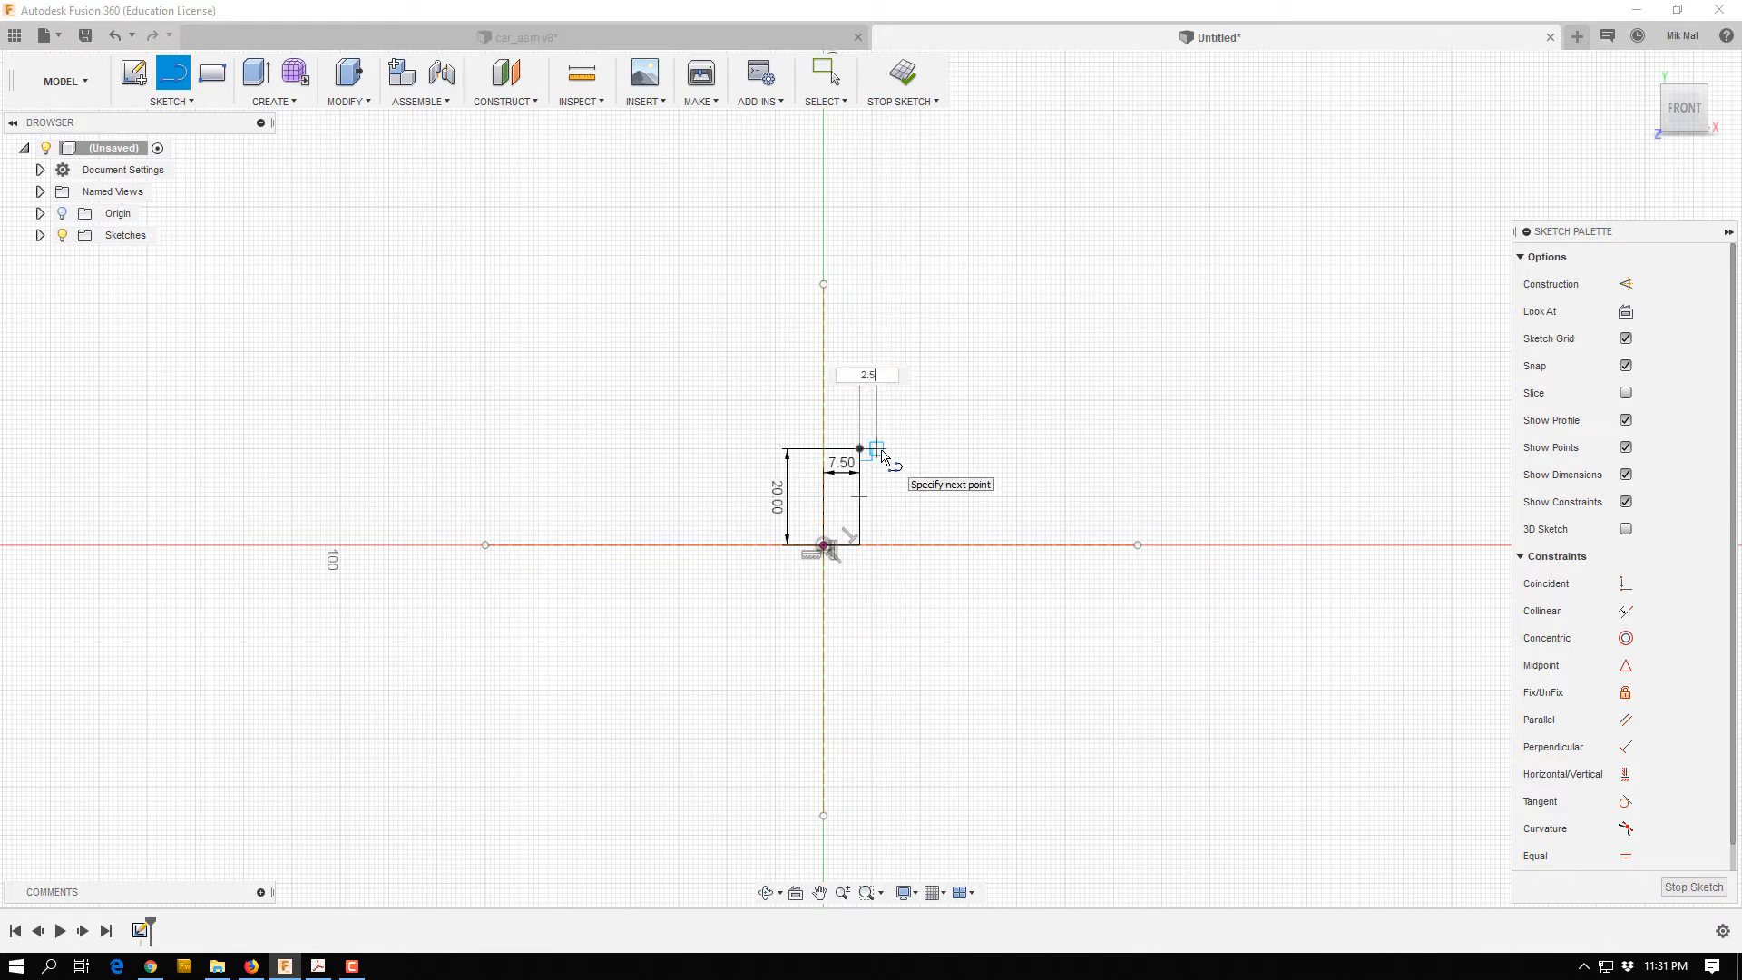
key("Tab")
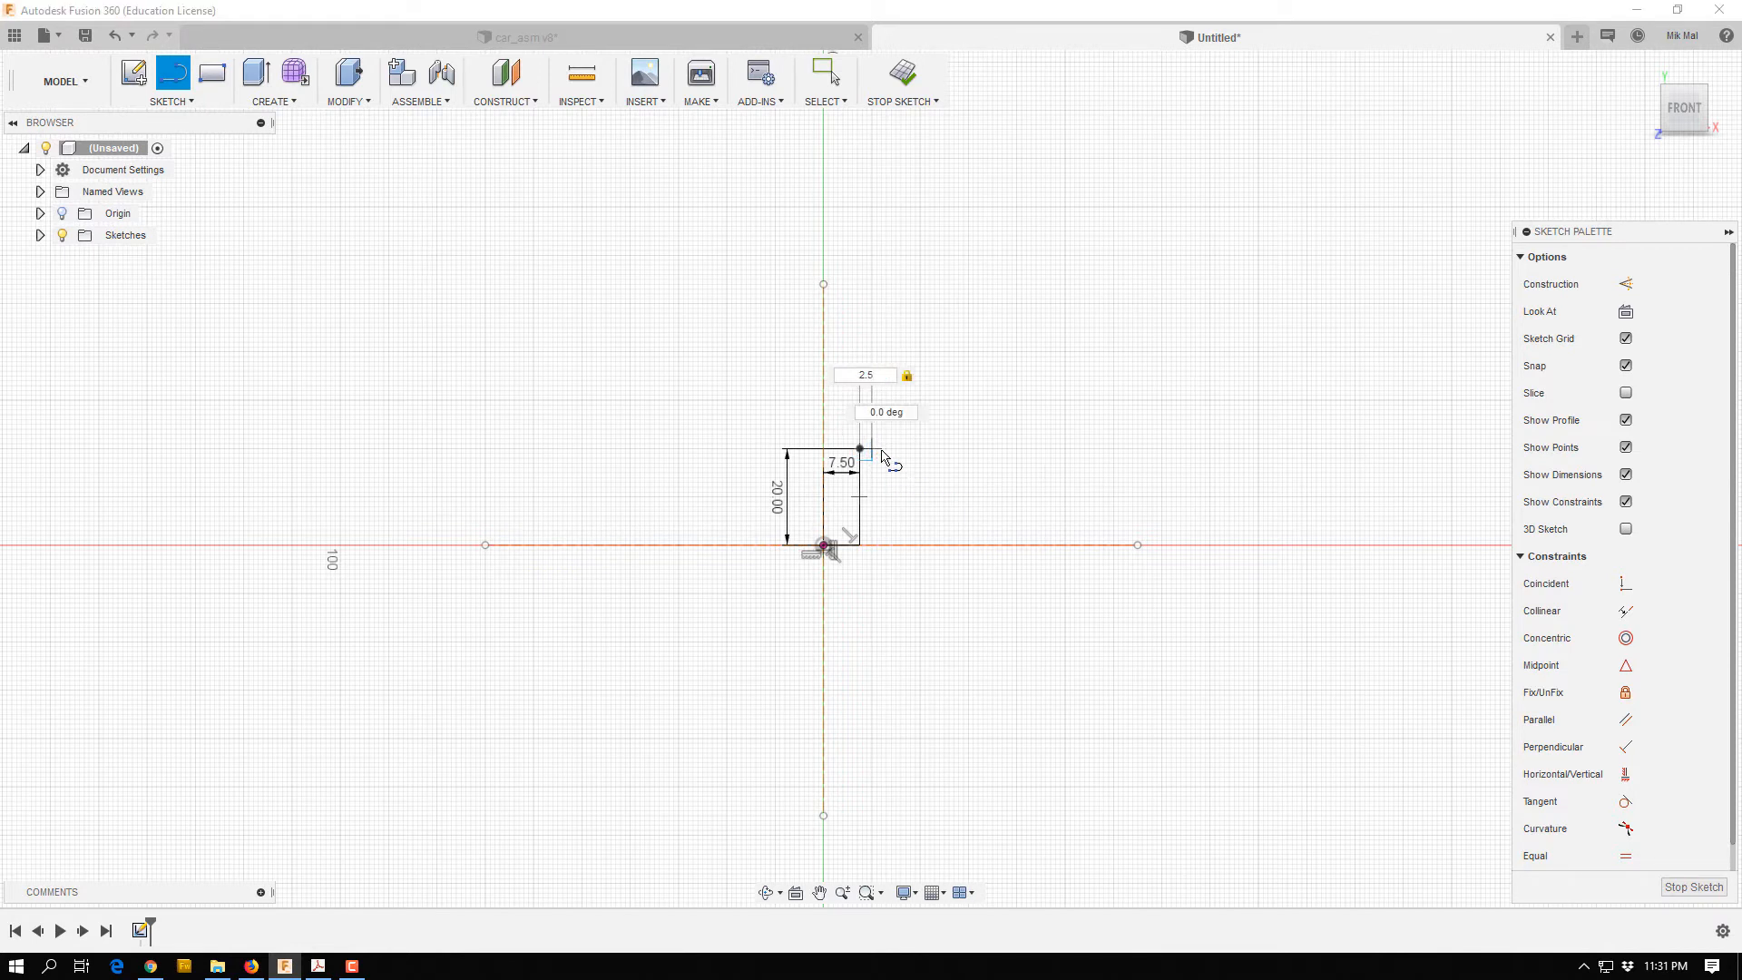
key("Return")
key("Escape")
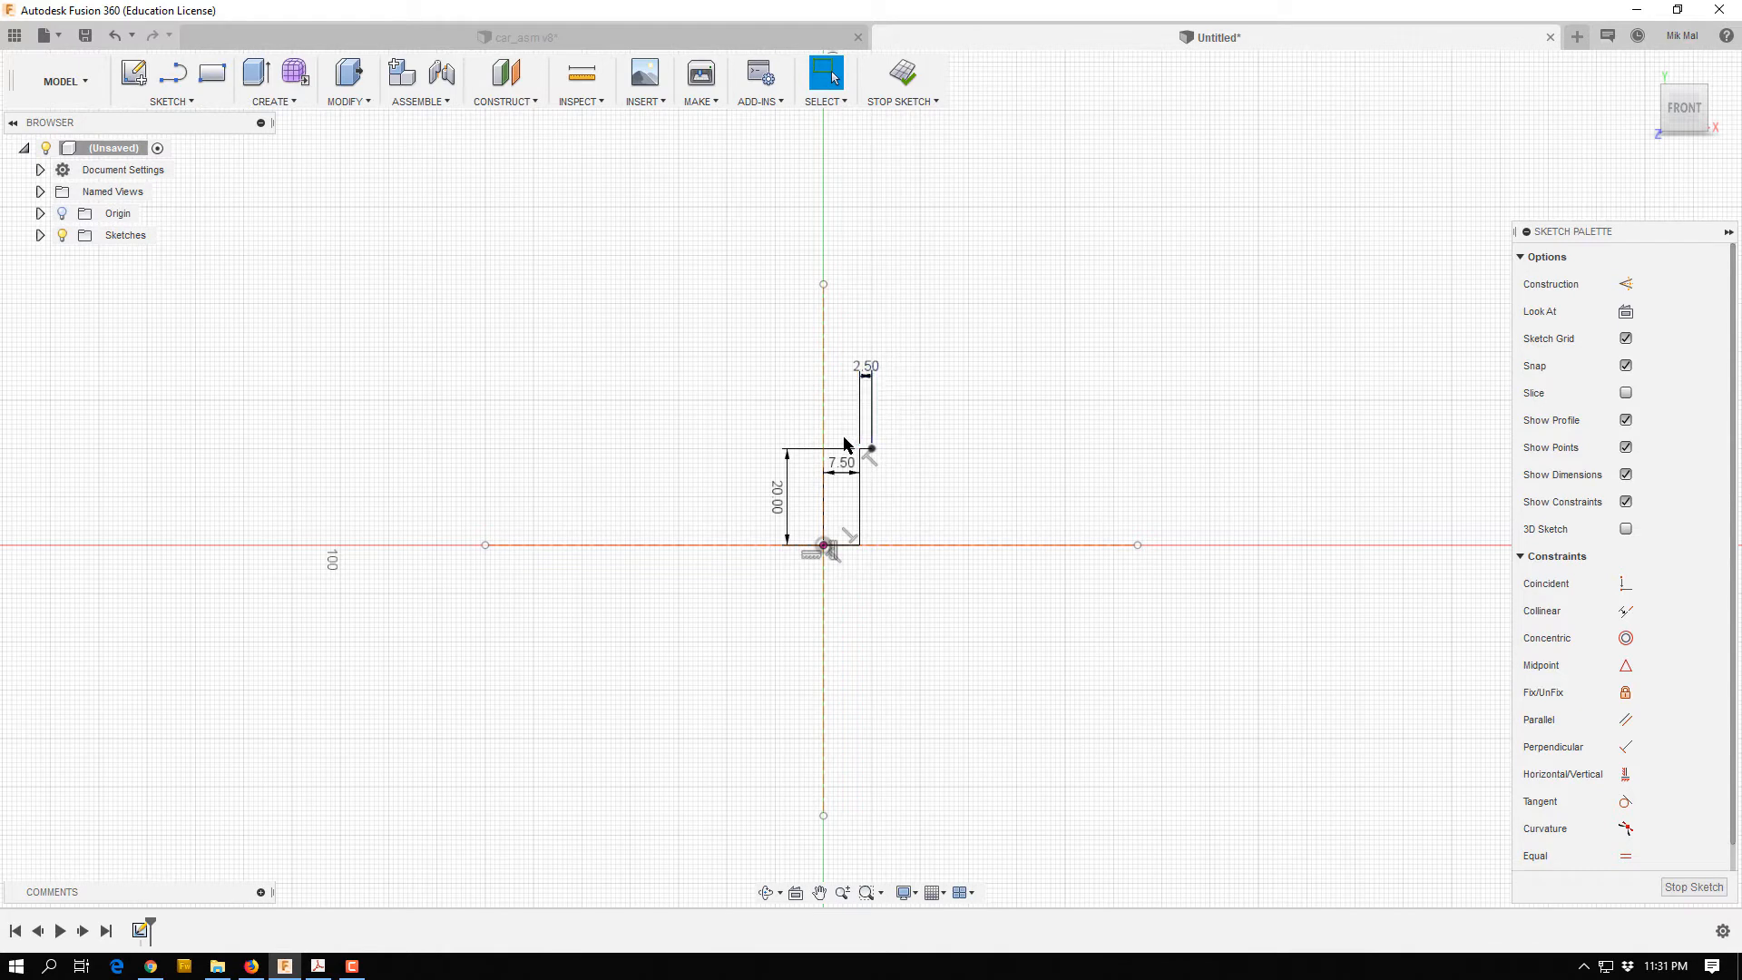
Draw a 10 mm line straight up from the outer end of the 2.5 mm line.
key("l")
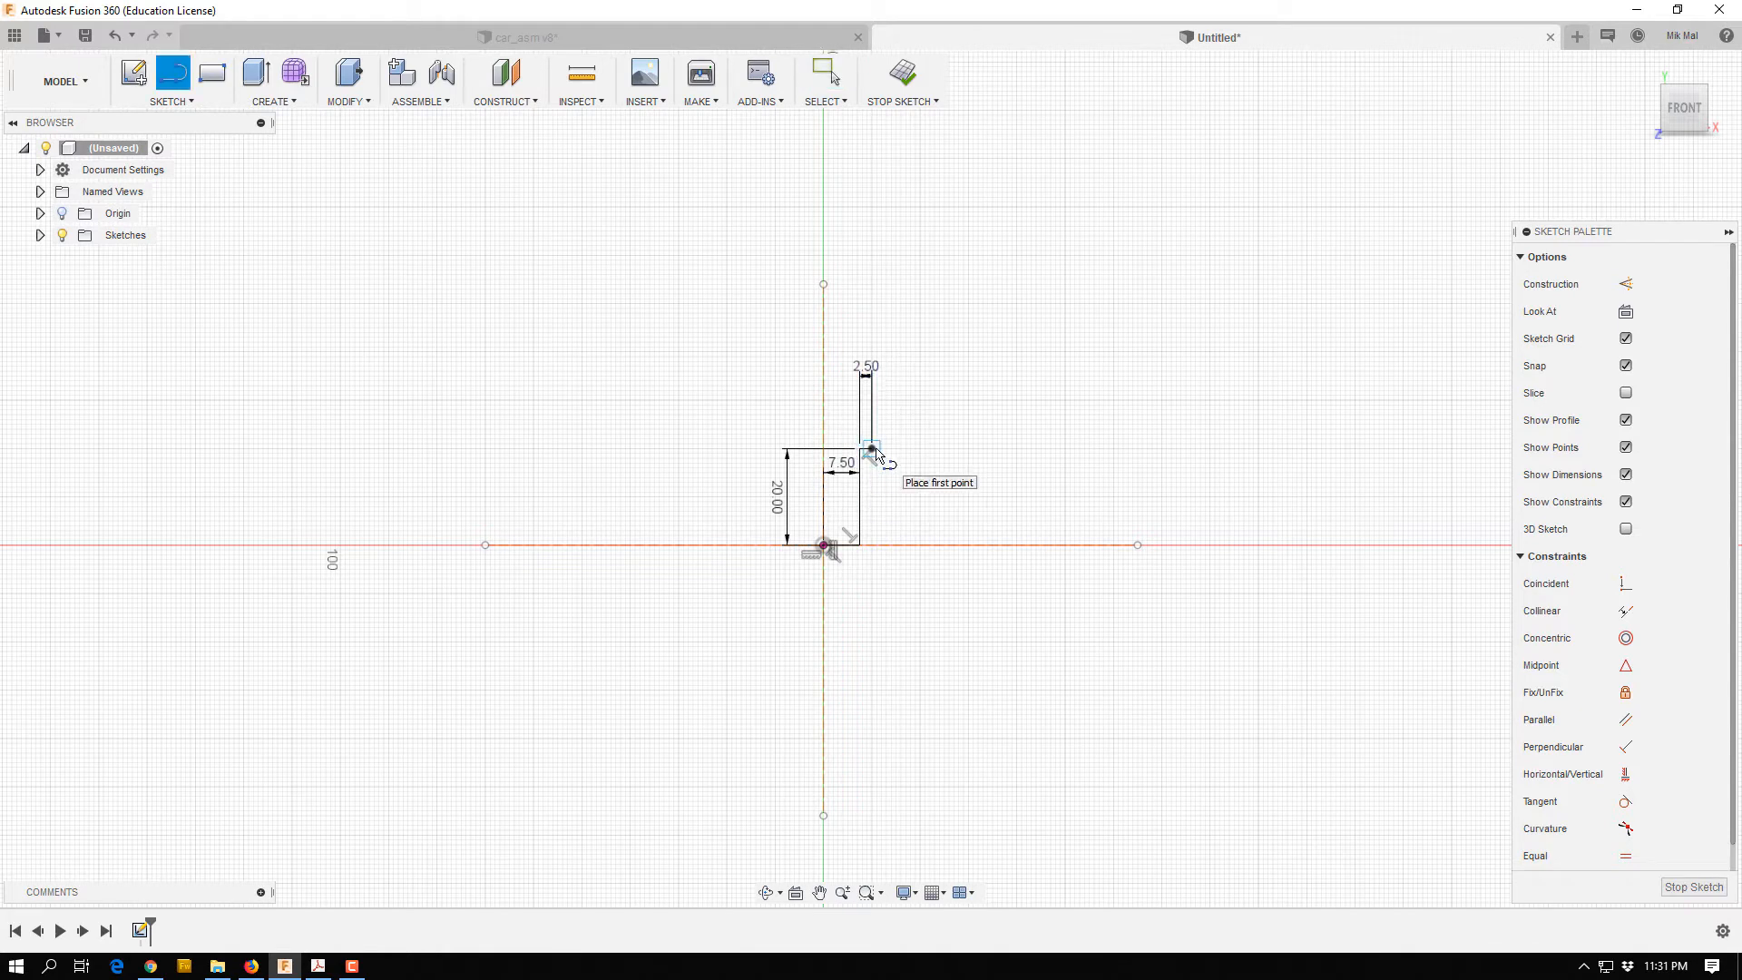
left_click(873, 449)
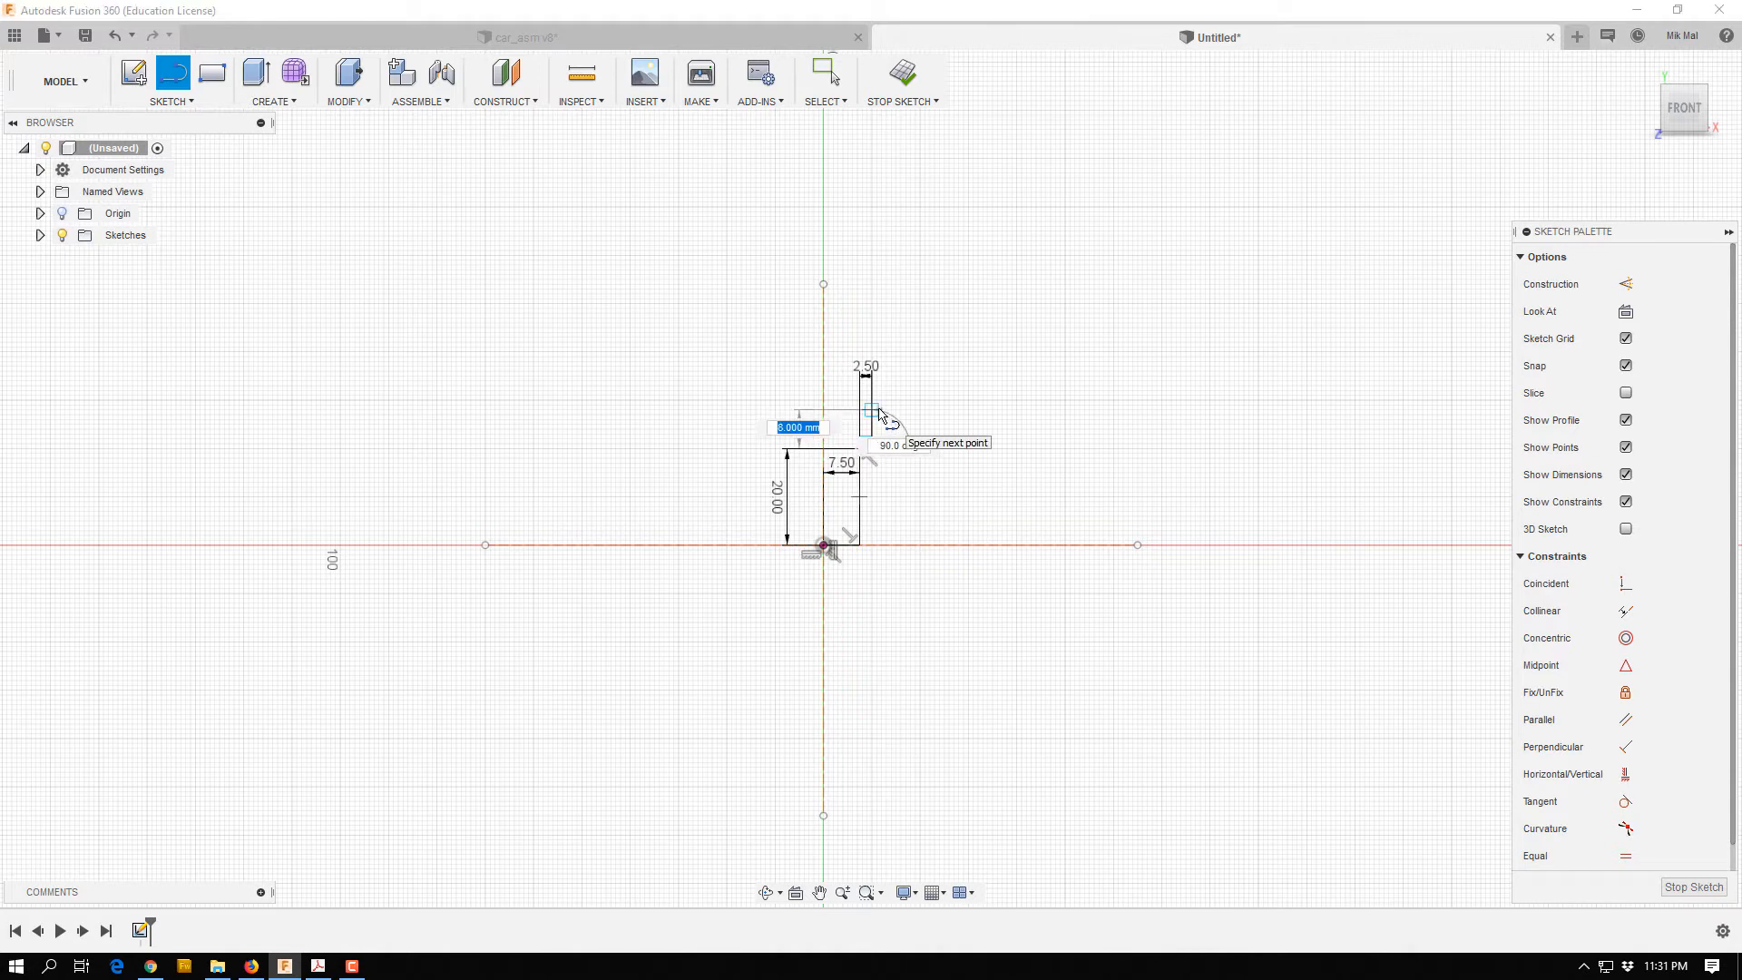
type("10")
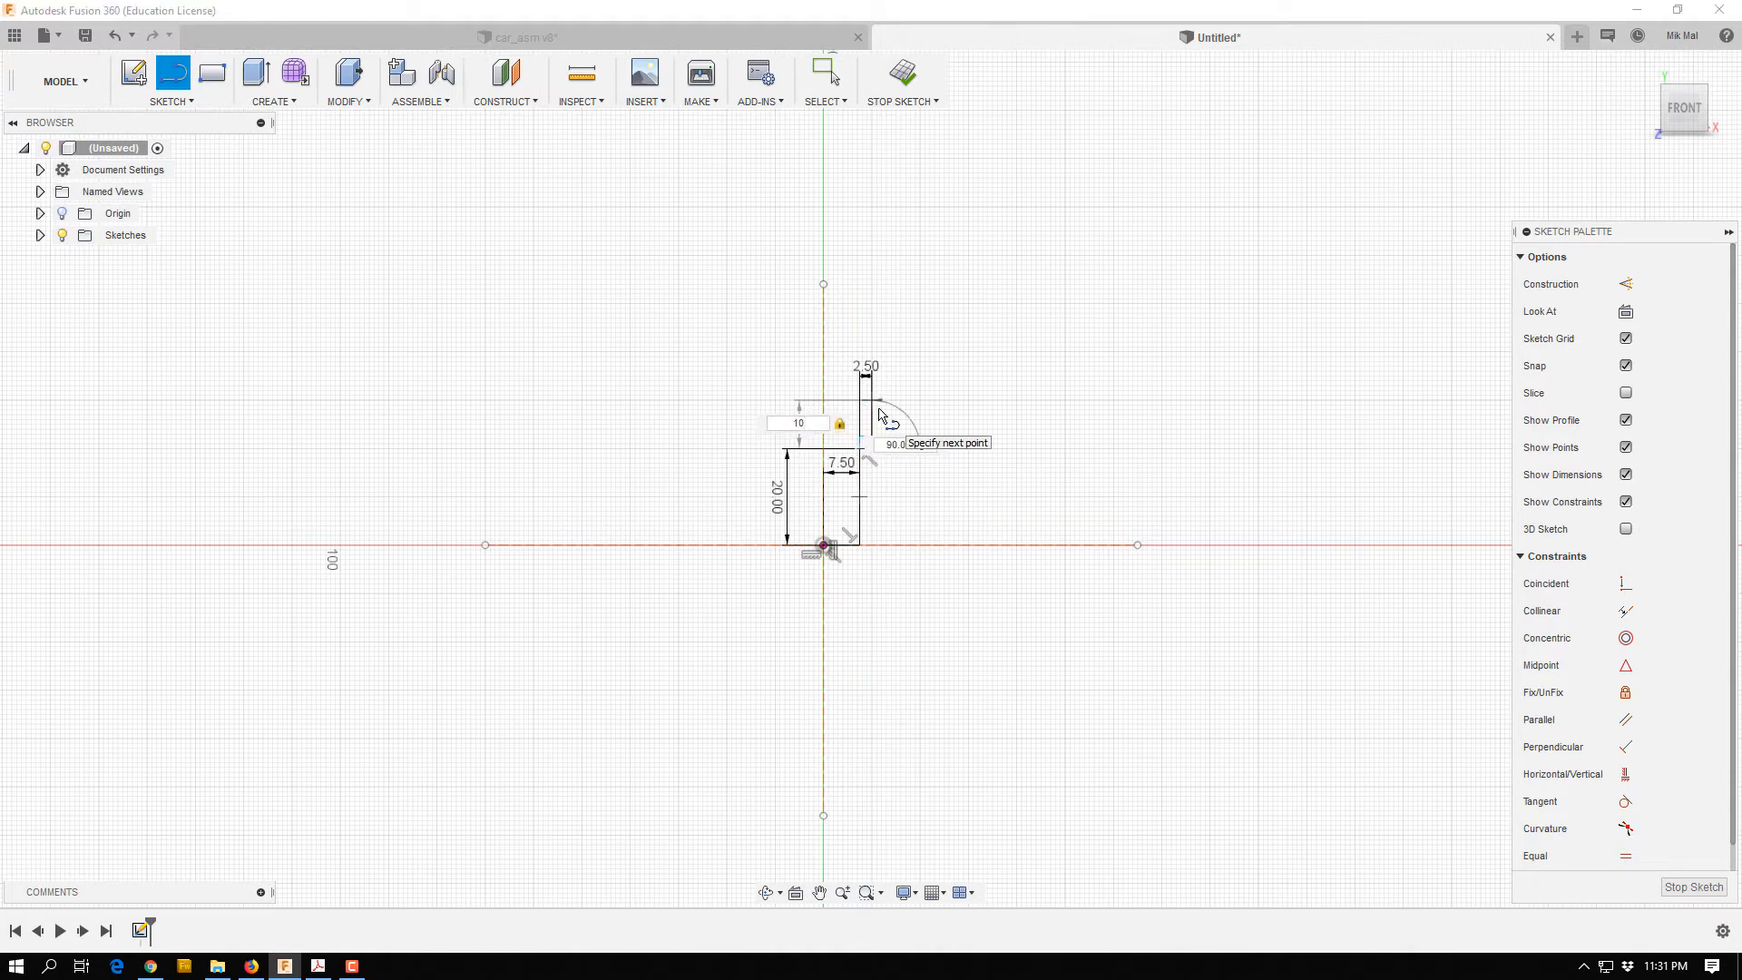
key("Return")
key("Escape")
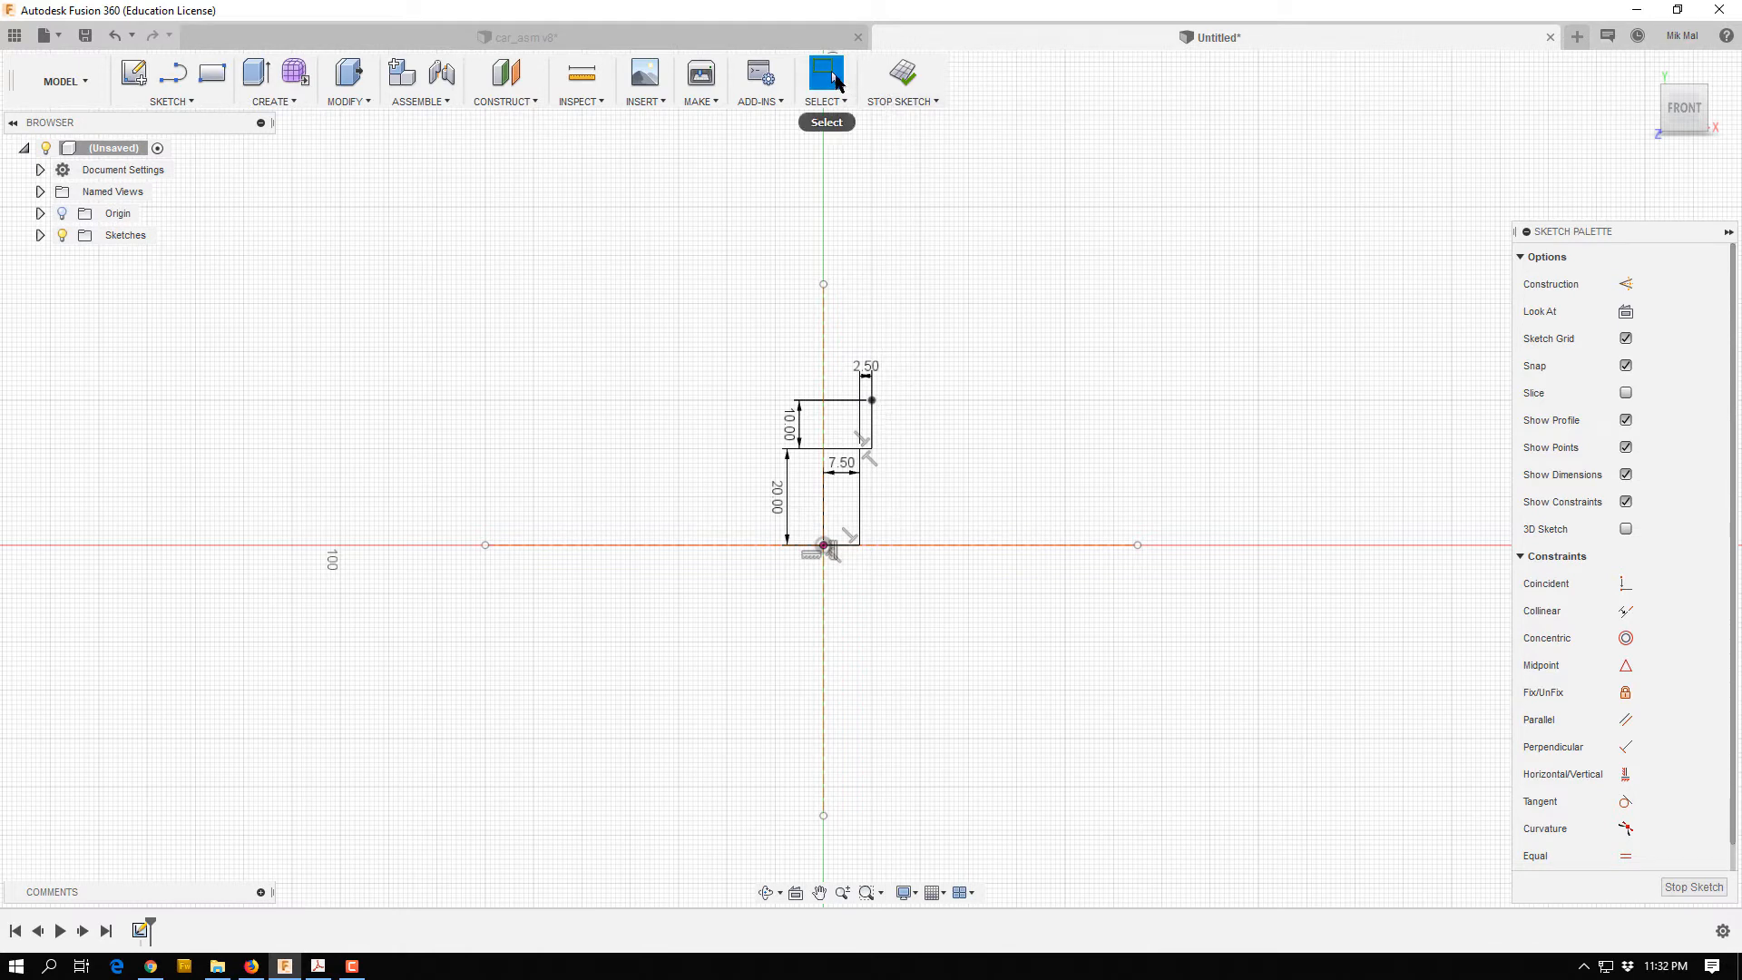
Move the 10, 2.5 and 20 mm dimensions to the right of the profile and the 7.5 mm dimension below it.
left_click_drag(788, 433, 960, 428)
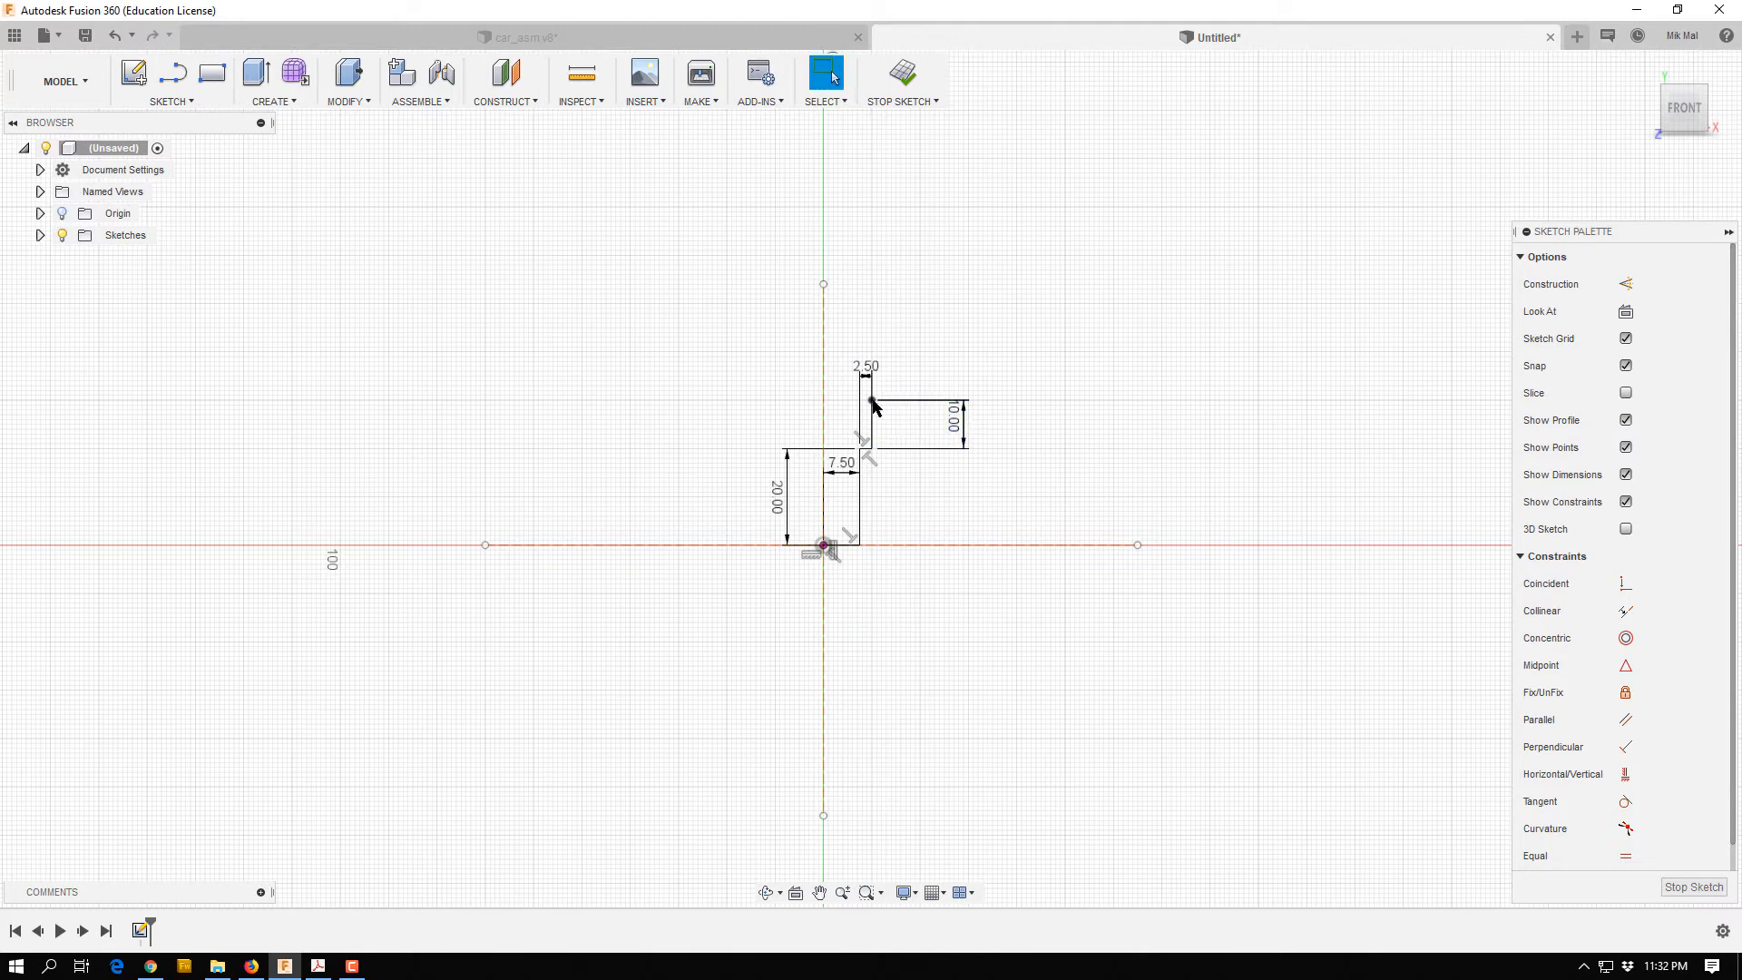
left_click_drag(867, 367, 957, 481)
left_click_drag(896, 577, 901, 581)
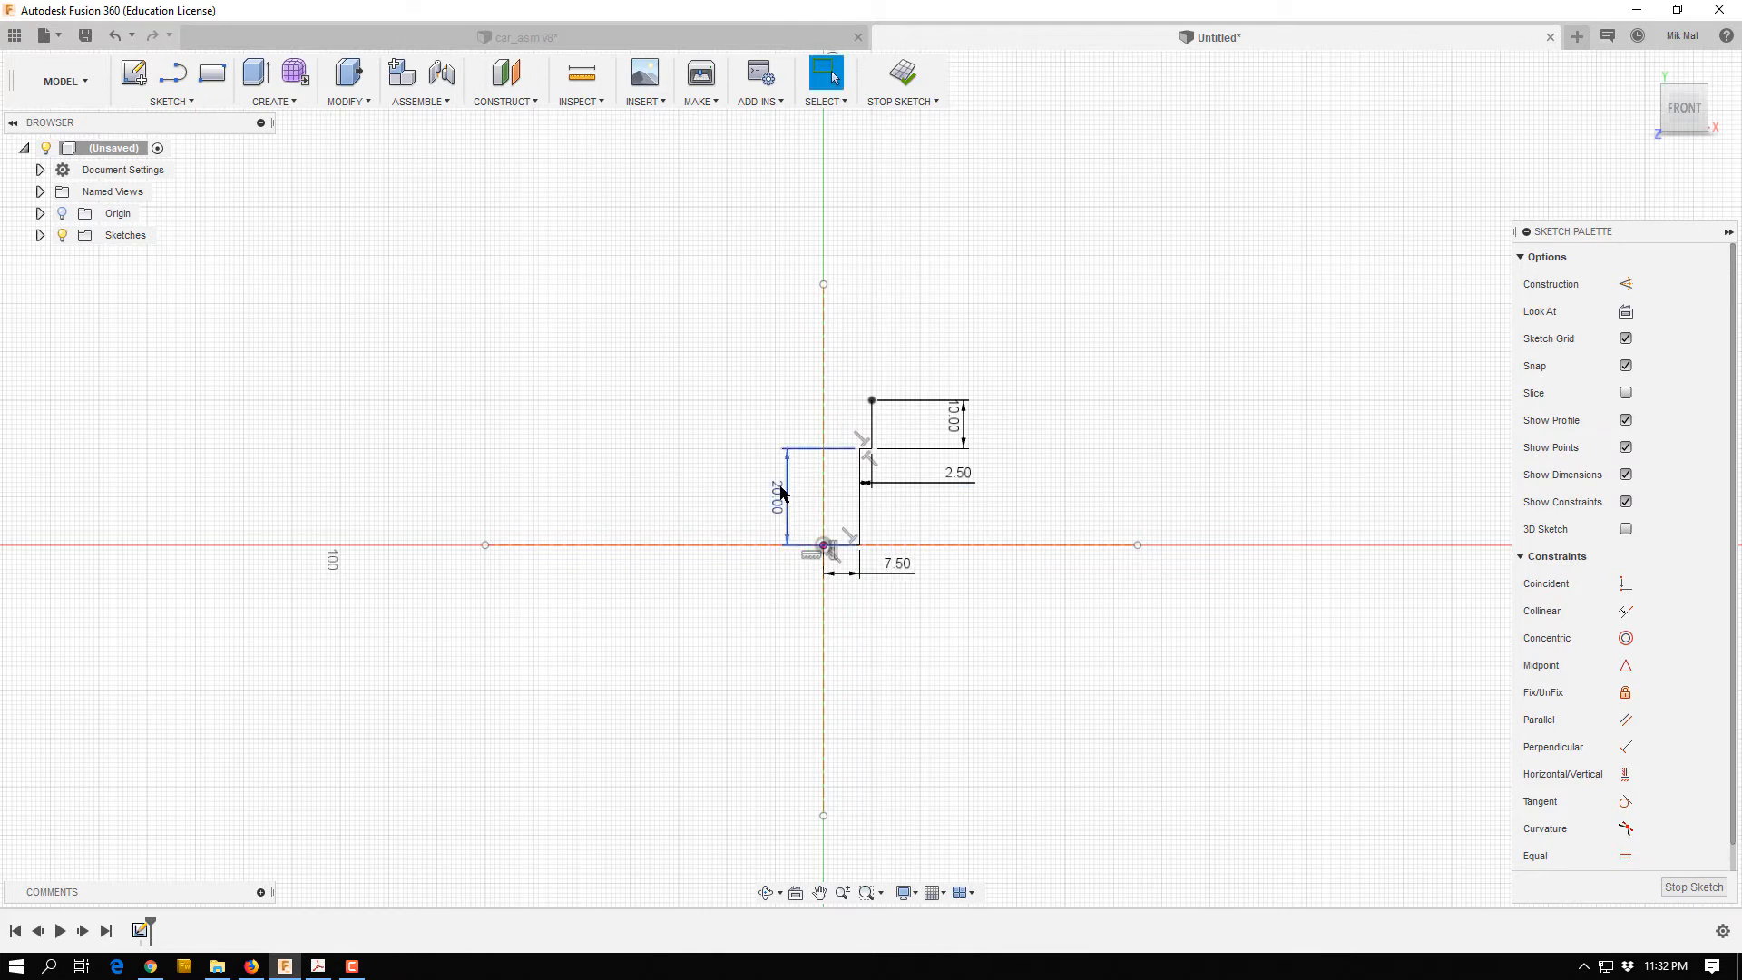
left_click_drag(782, 494, 991, 499)
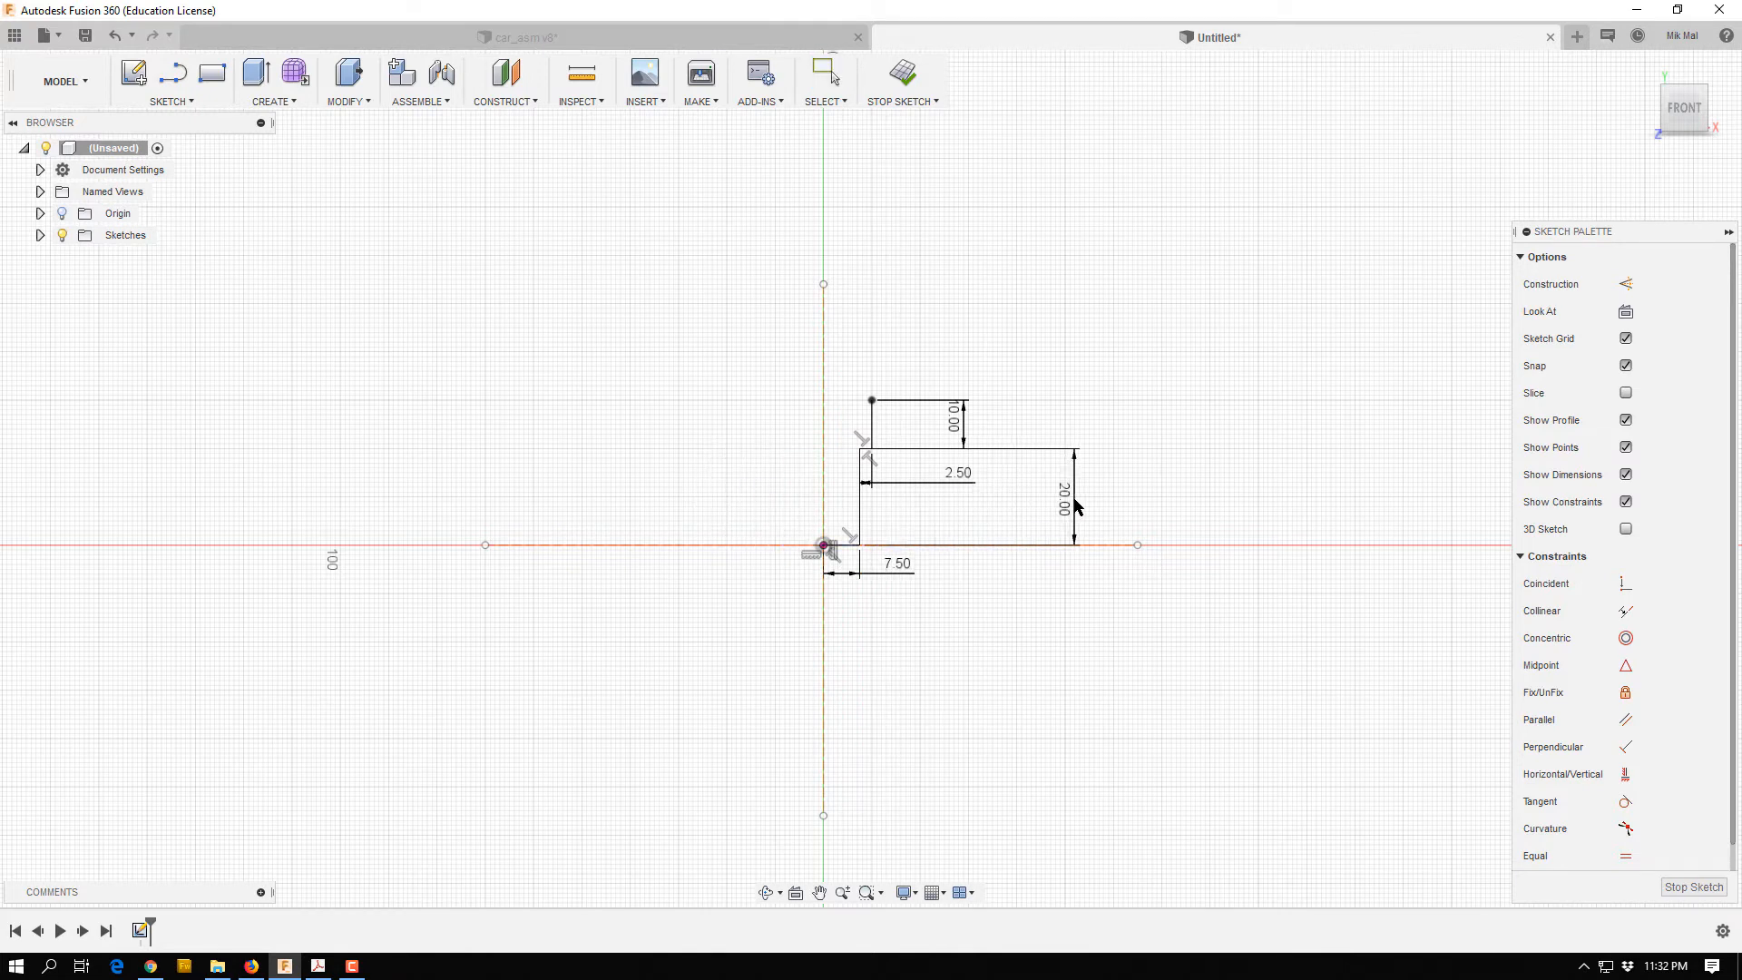
key("Escape")
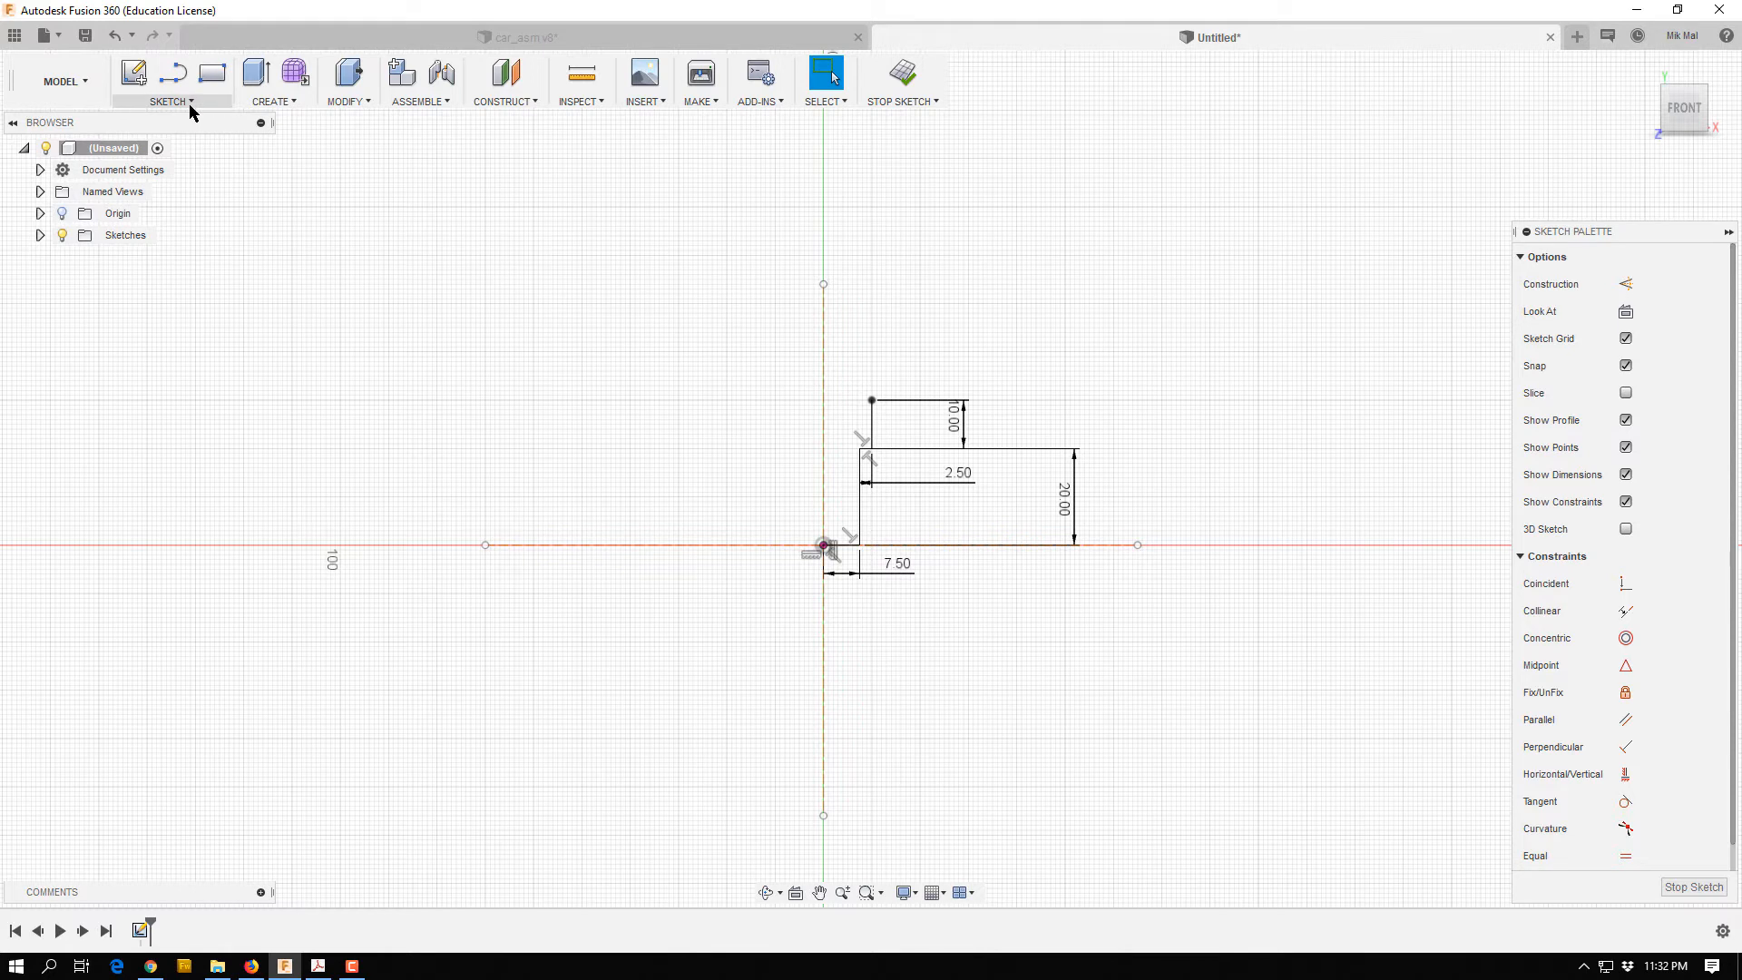
Draw a 15 mm diameter circle centred on the vertical construction line, just below its upper end.
key("c")
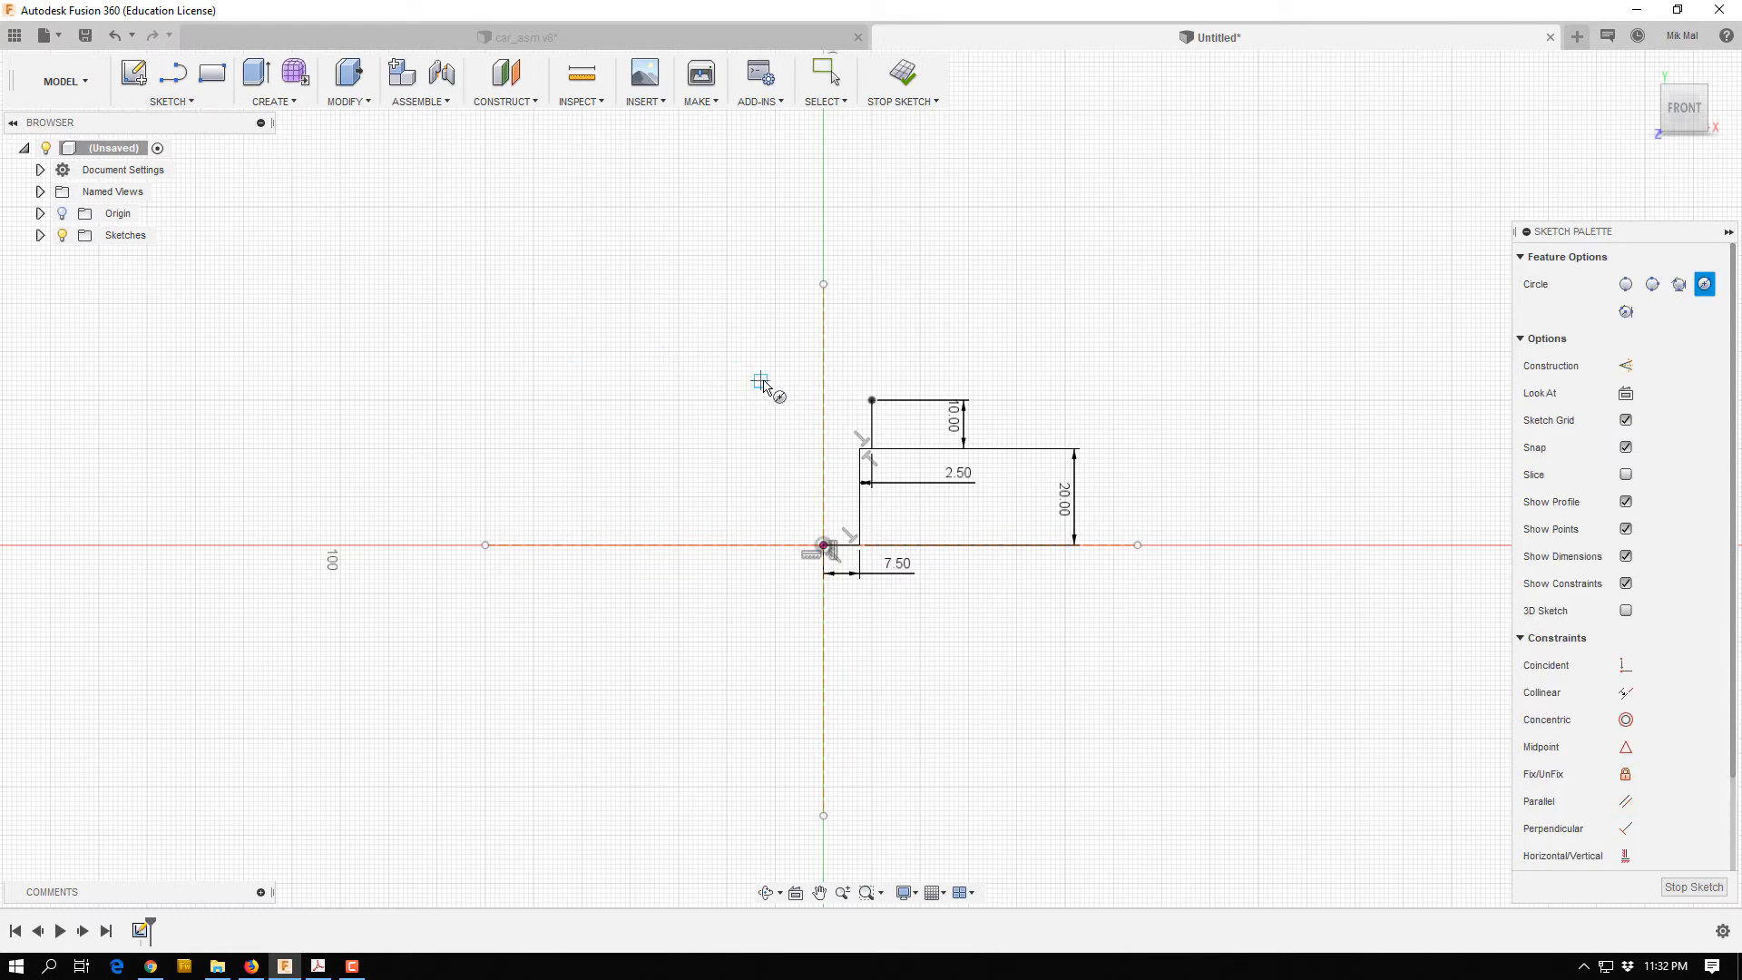
left_click(824, 314)
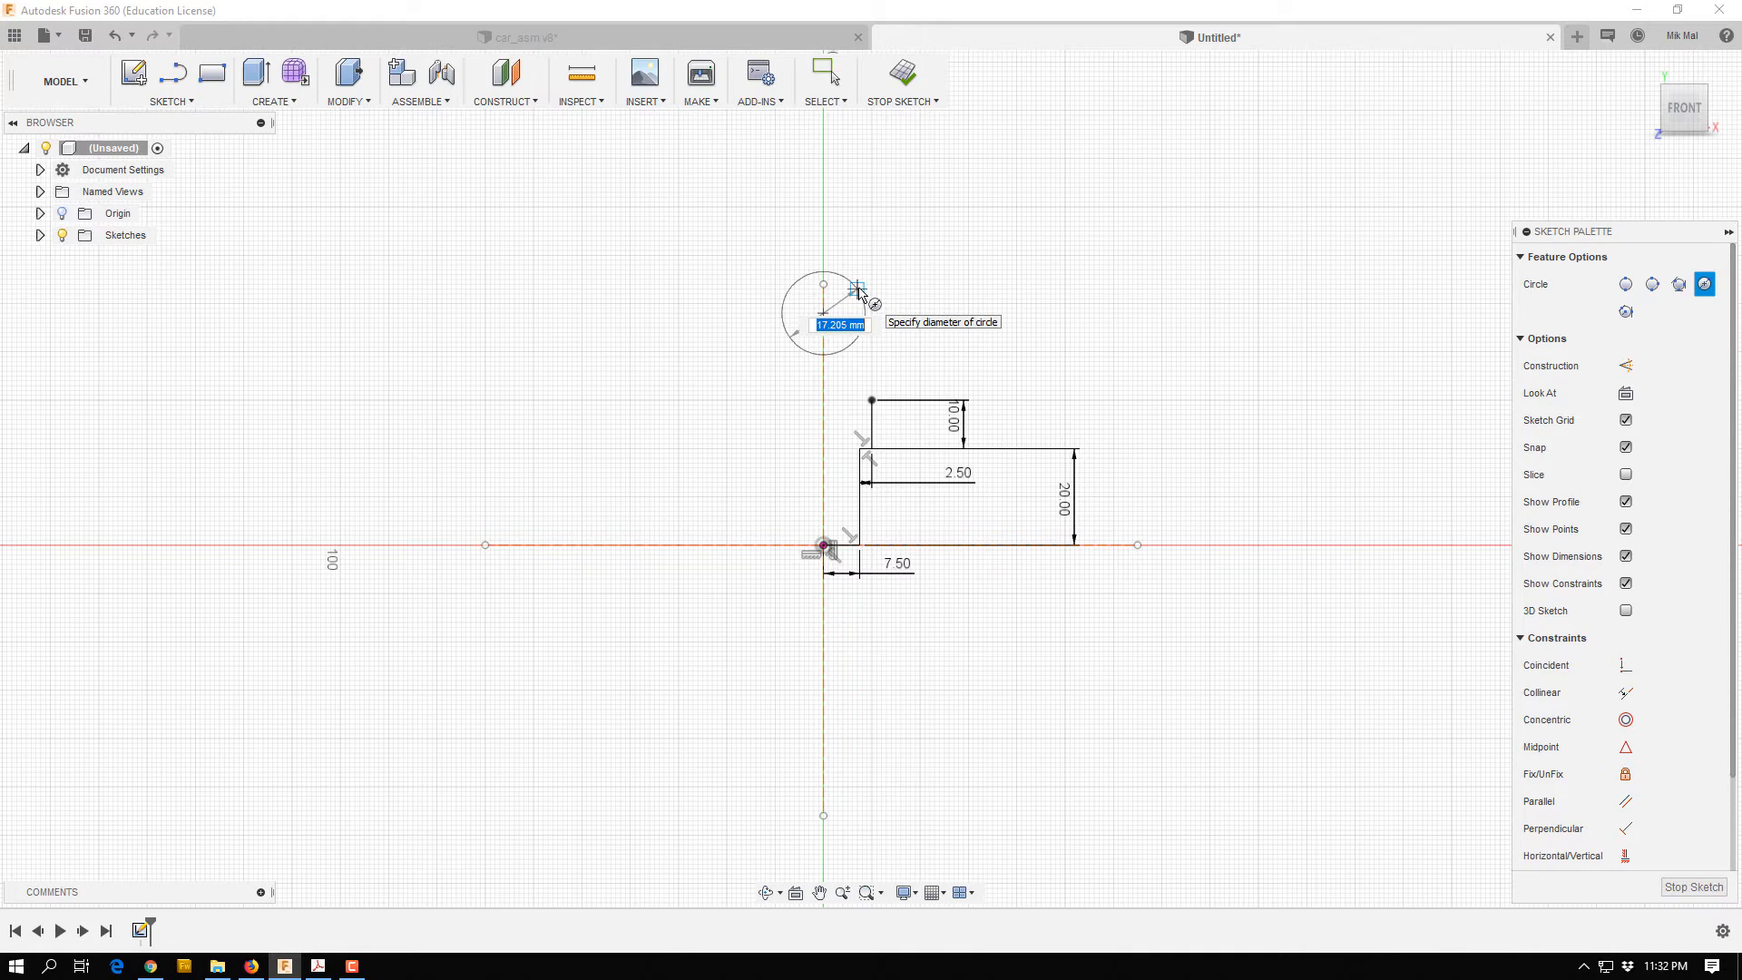
type("15")
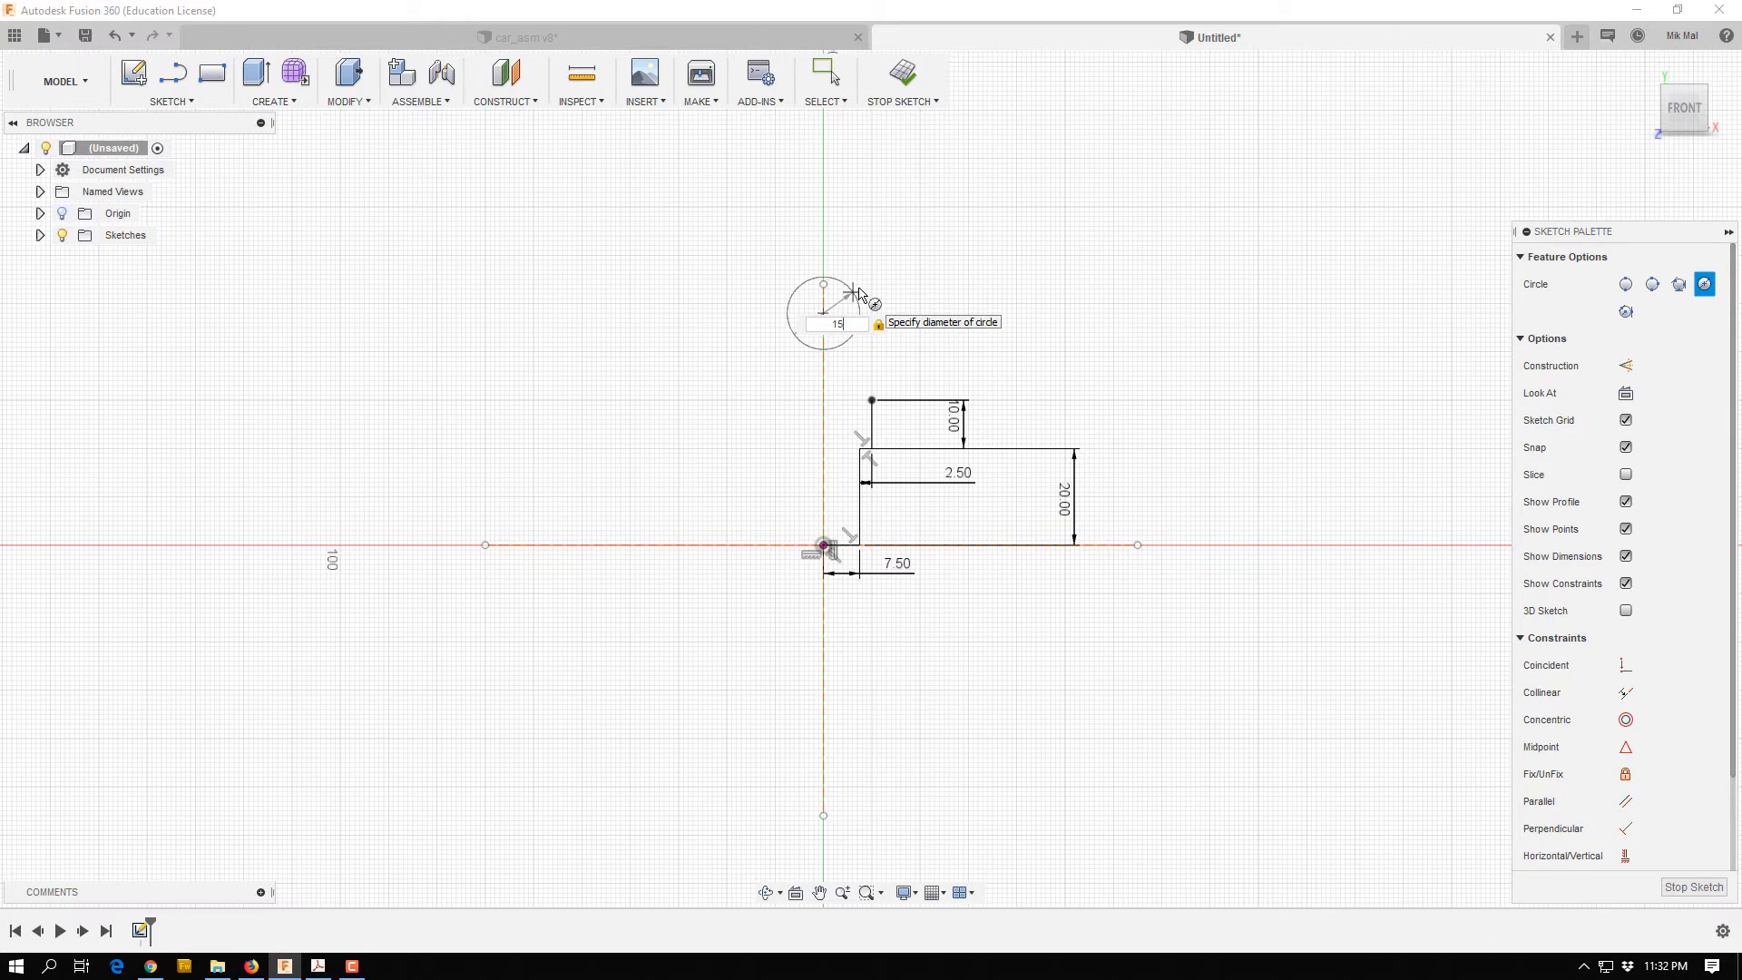
key("Return")
key("Escape")
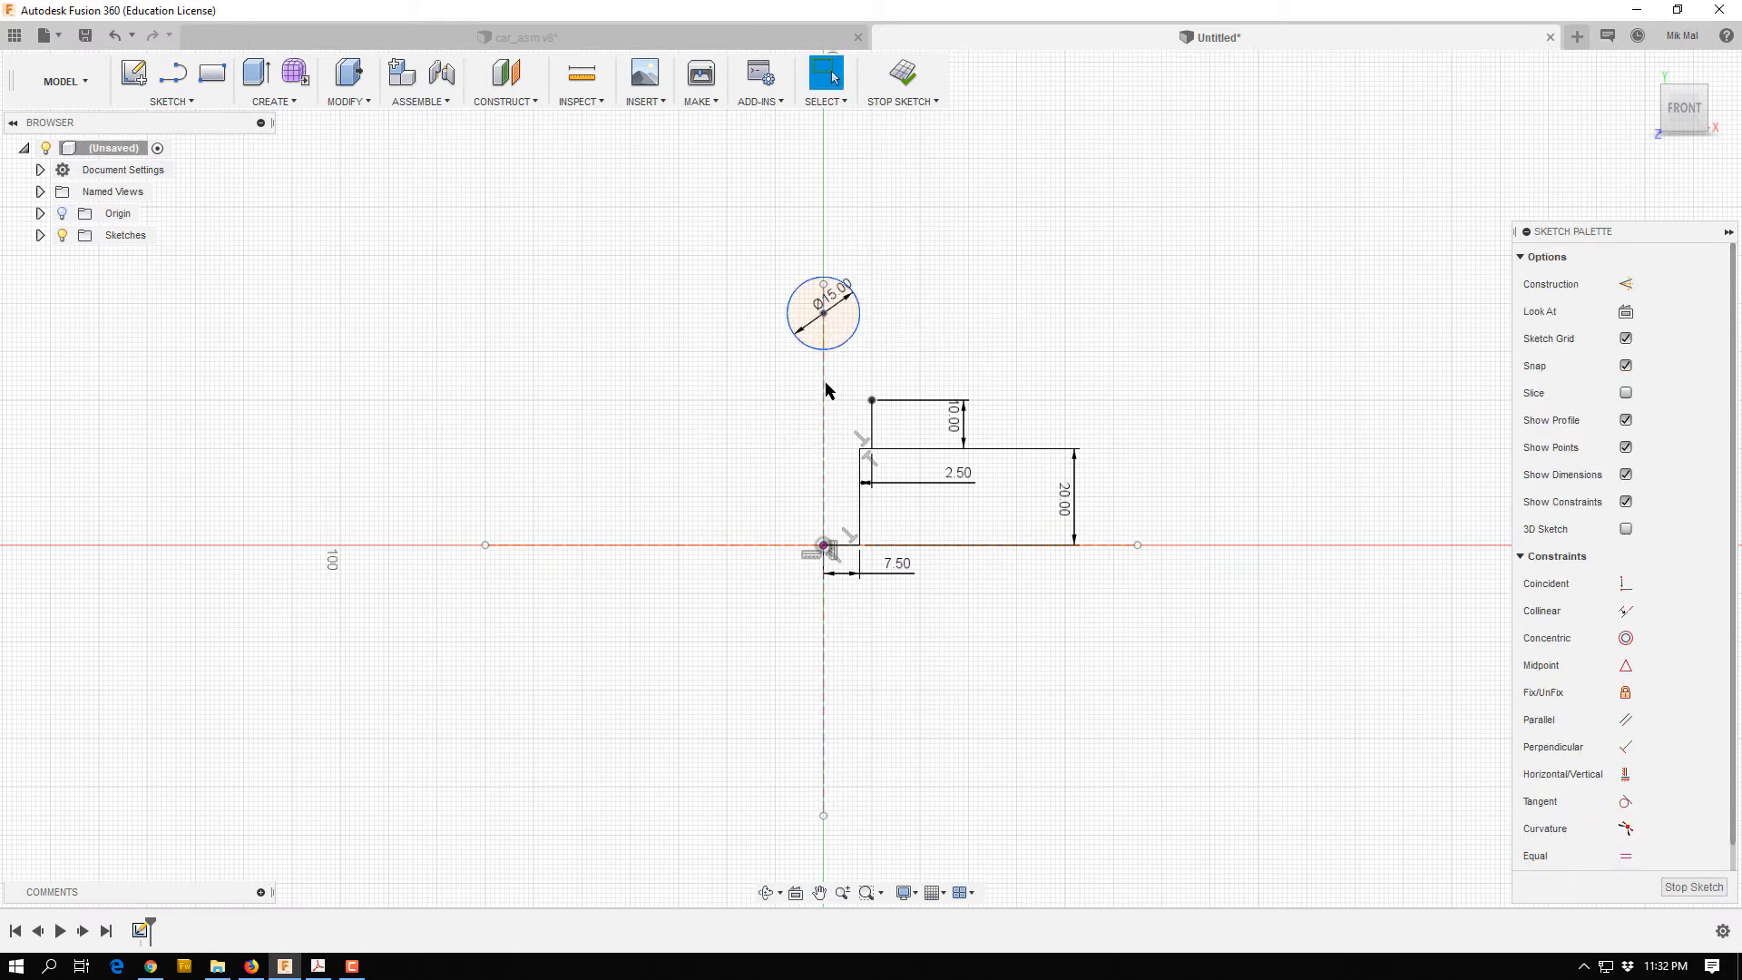
Draw a 20 mm diameter circle centred on the vertical construction line, overlapping the lower edge of the 15 mm circle.
key("c")
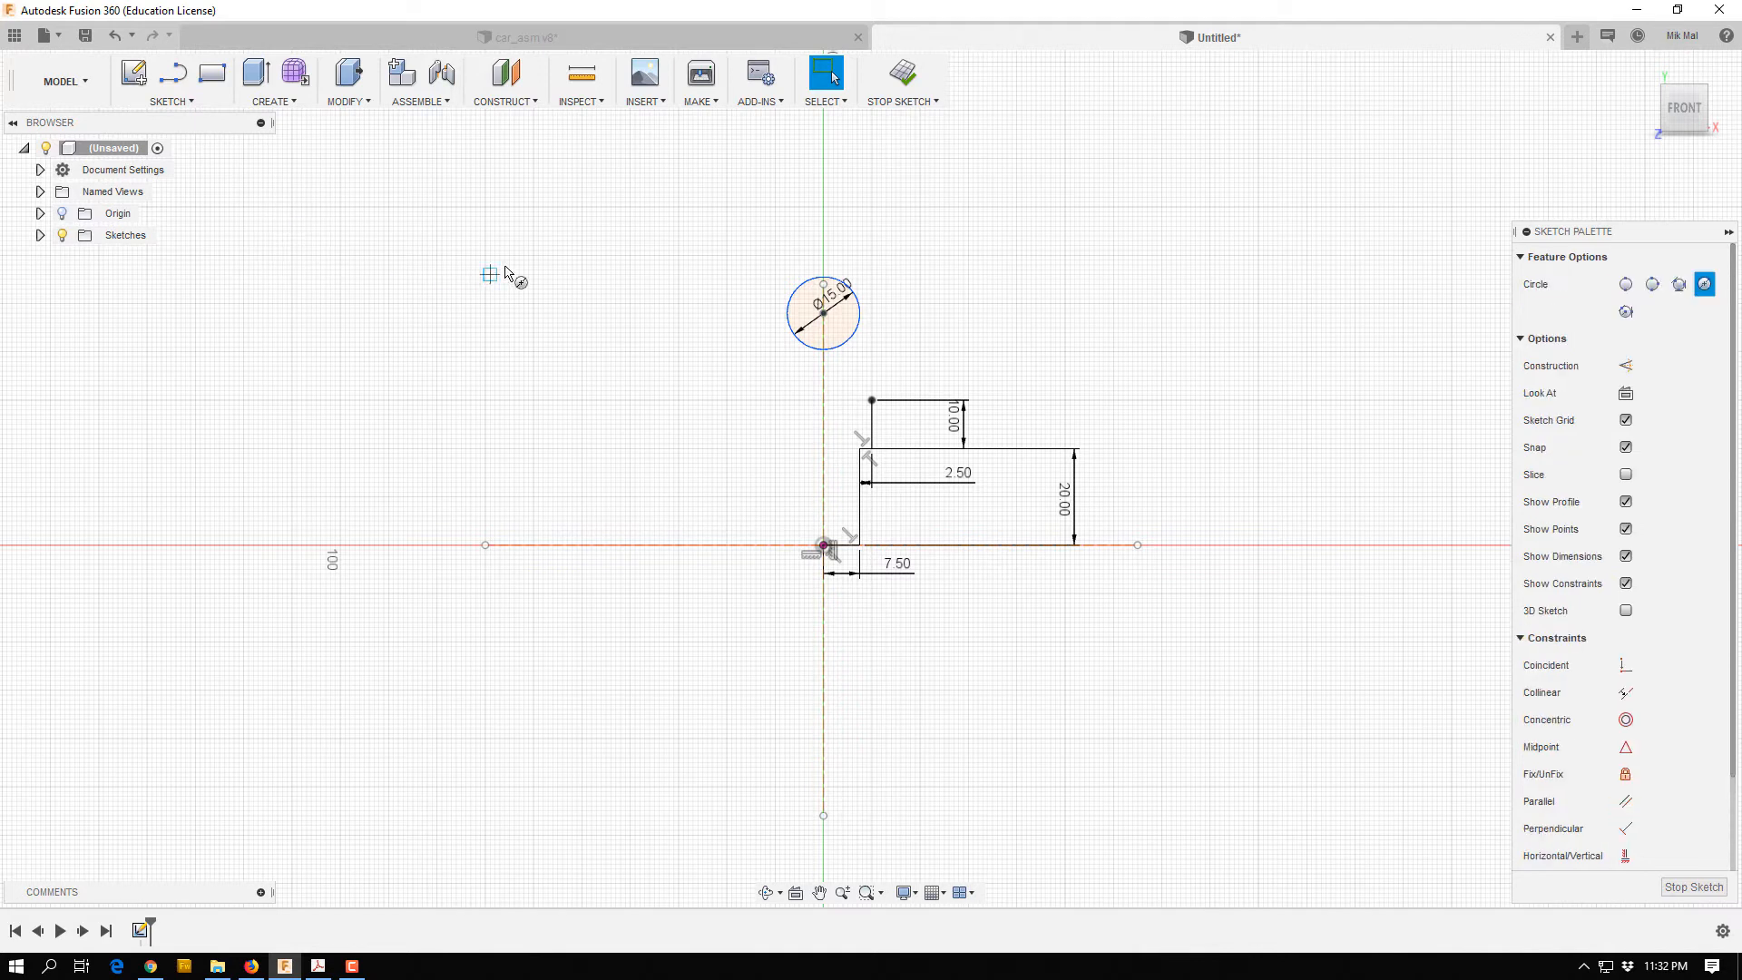
left_click(823, 392)
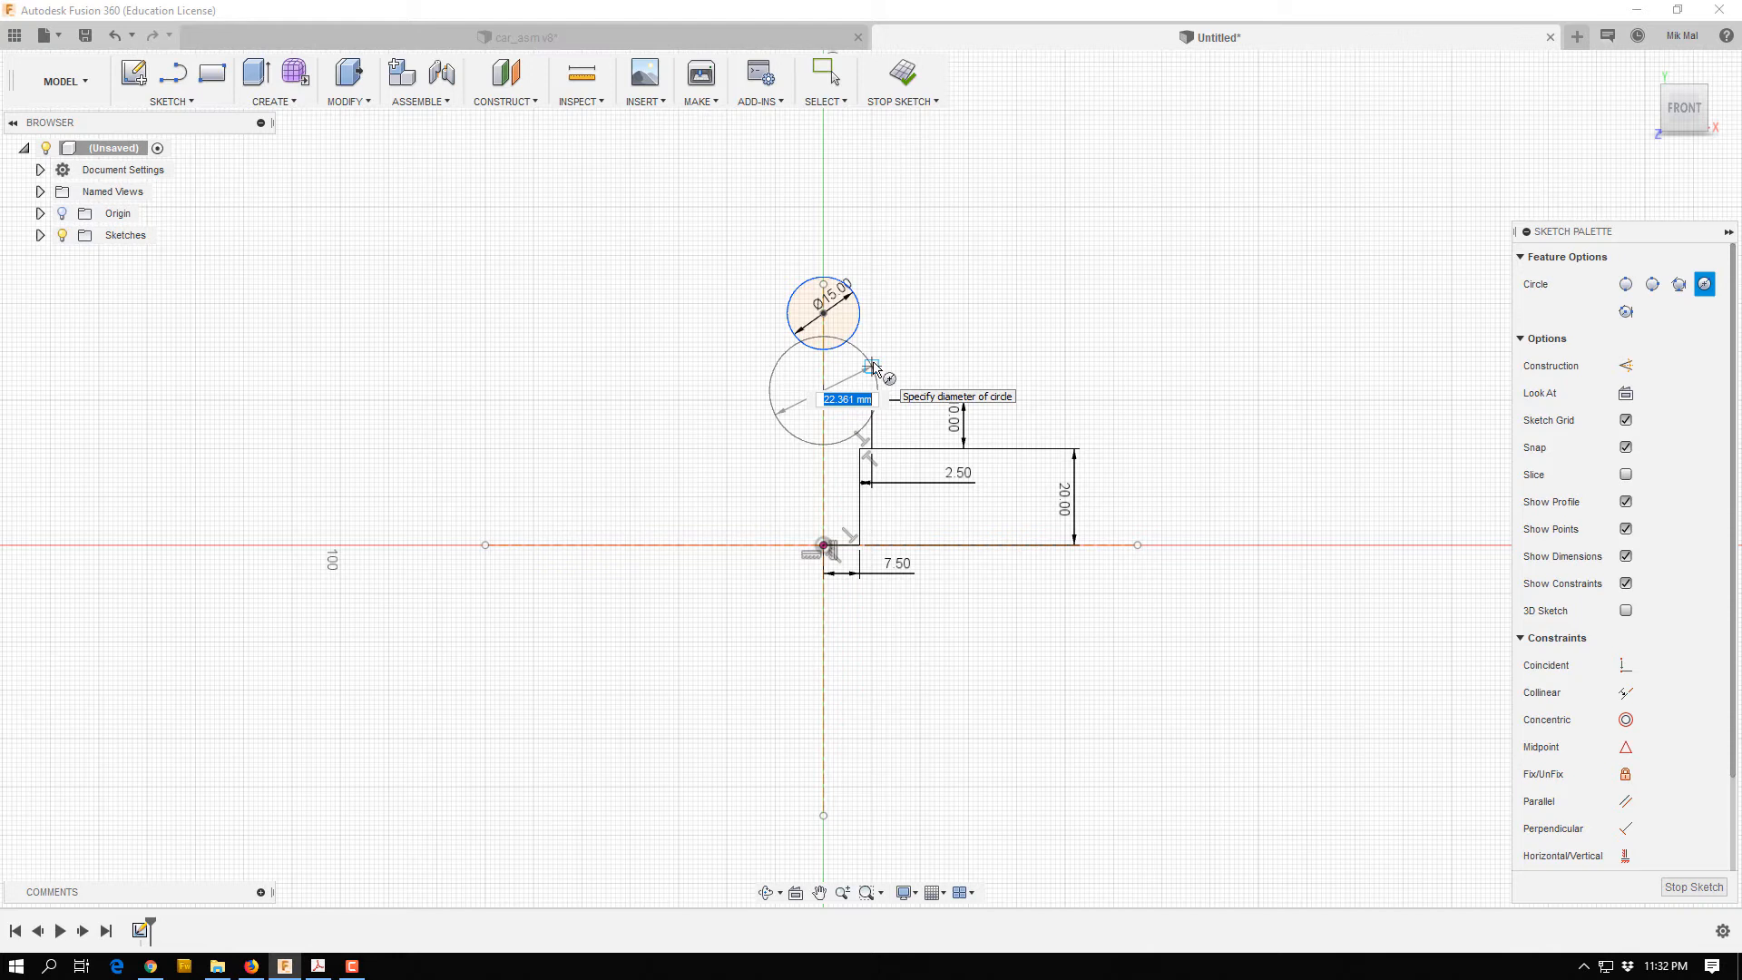
type("20")
key("Return")
key("Escape")
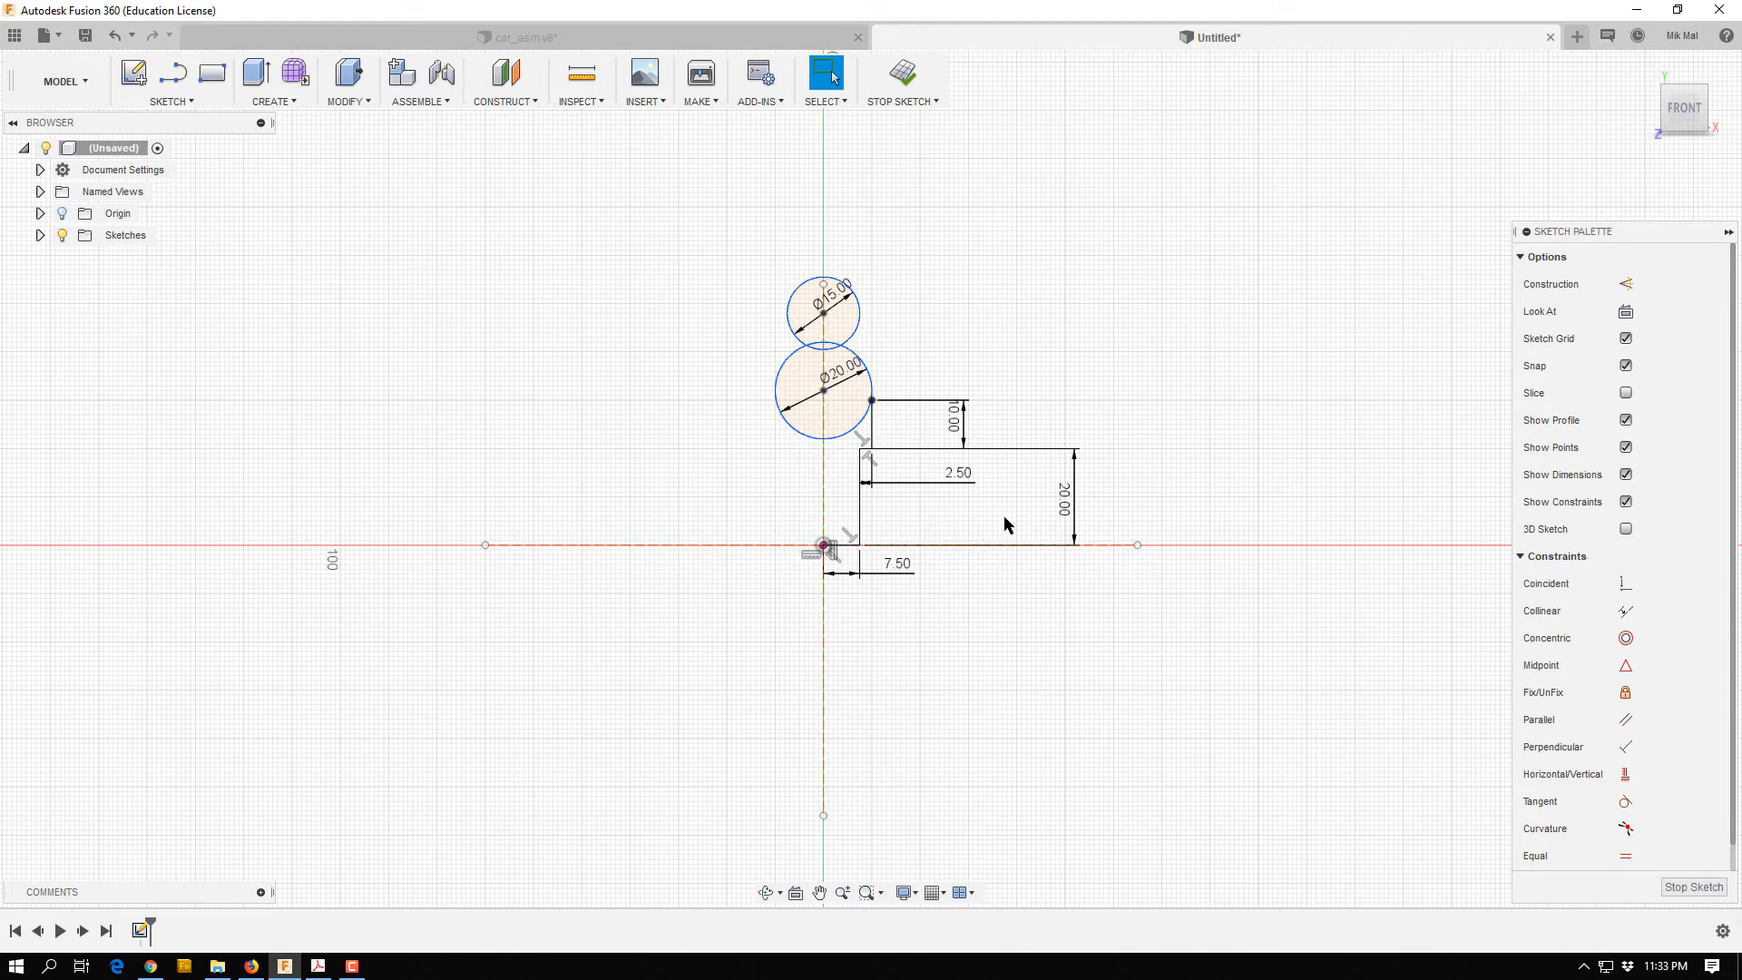
Dimension the centre of the 20 mm circle 30 mm above the origin.
key("d")
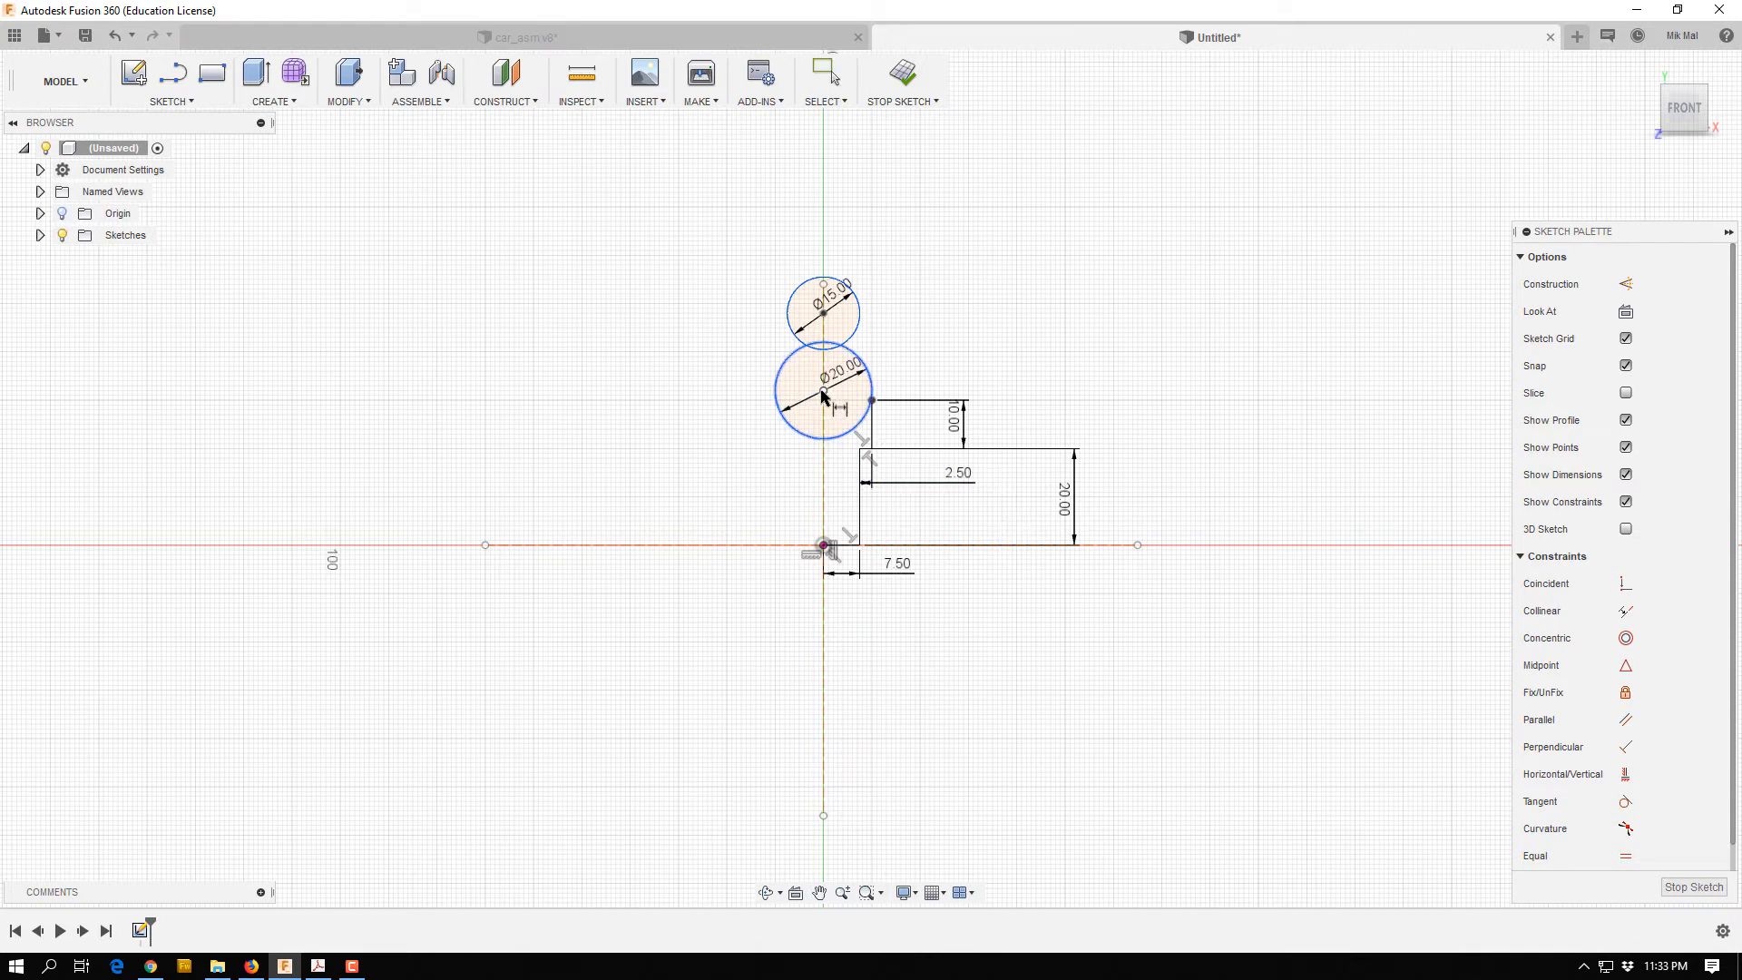
left_click(823, 545)
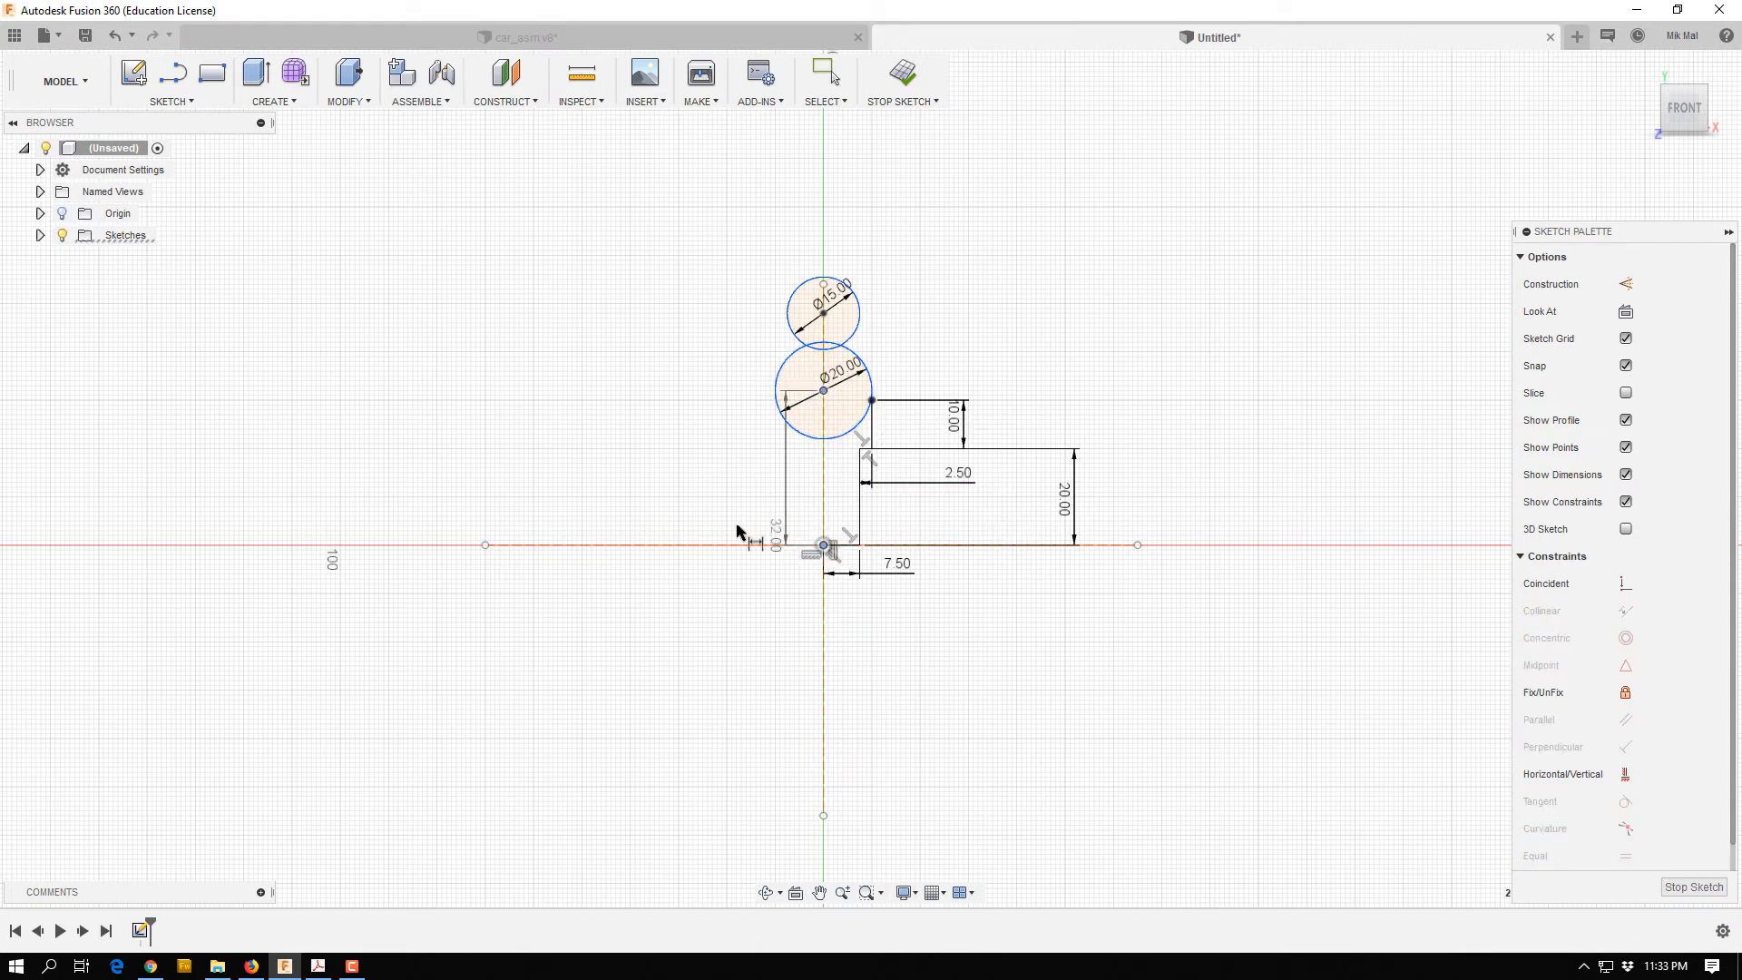
left_click(699, 471)
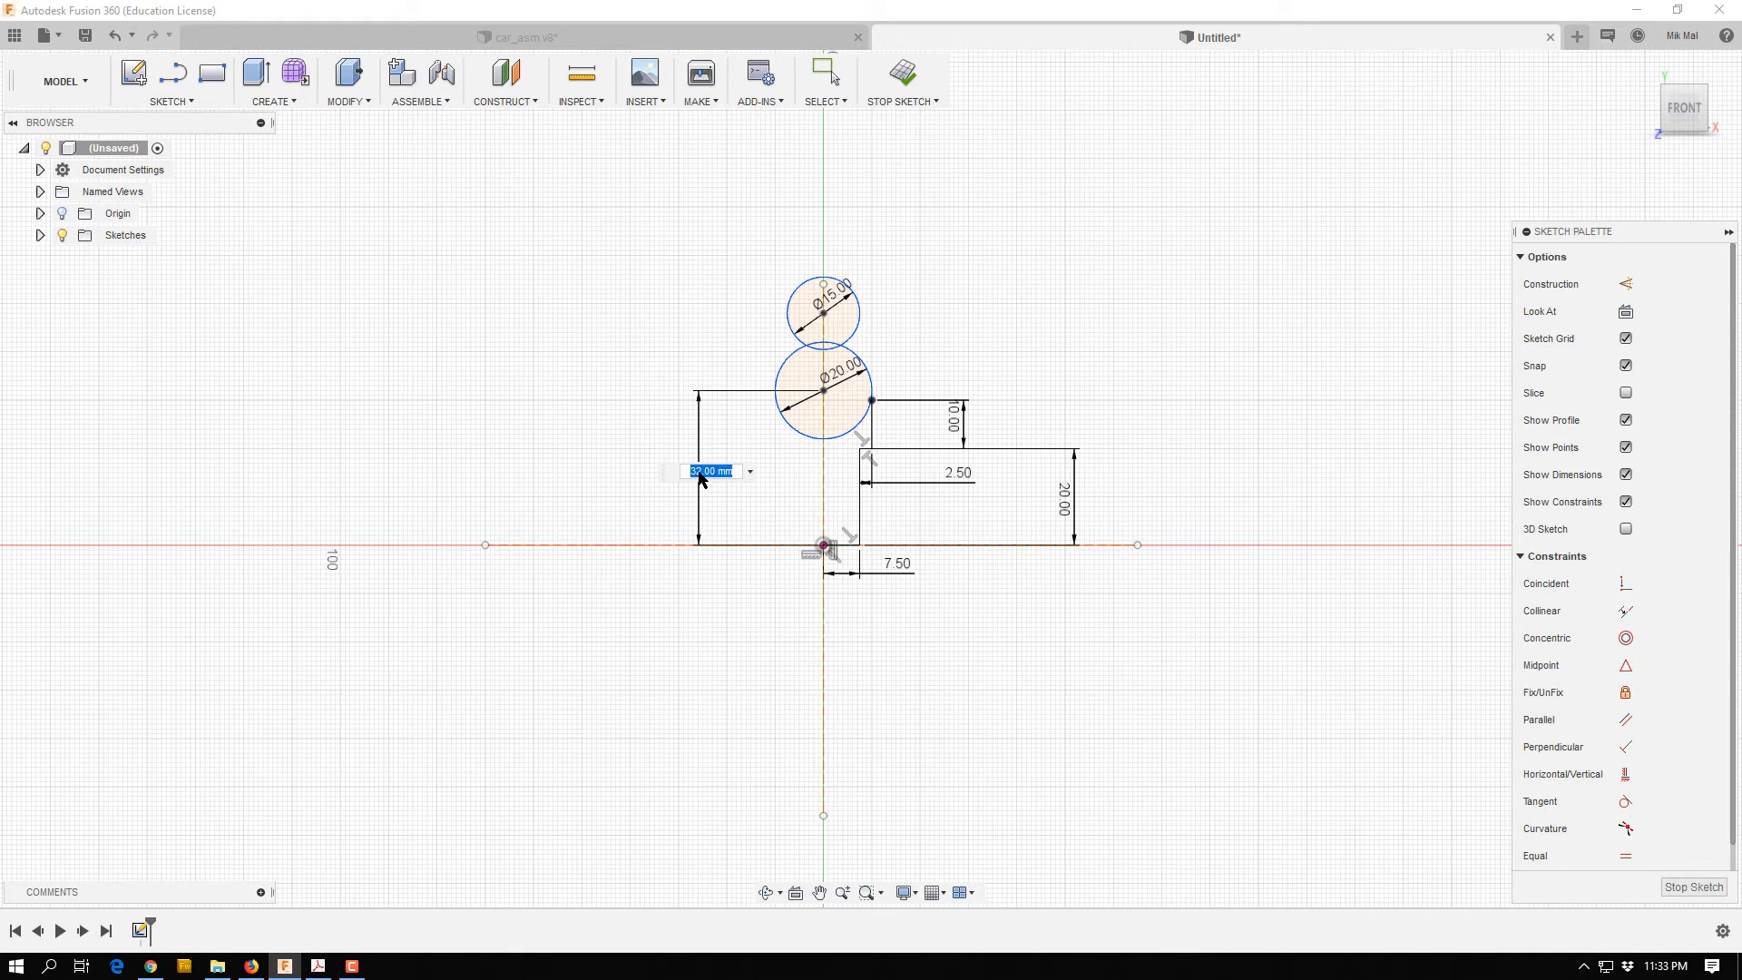
type("30")
key("Return")
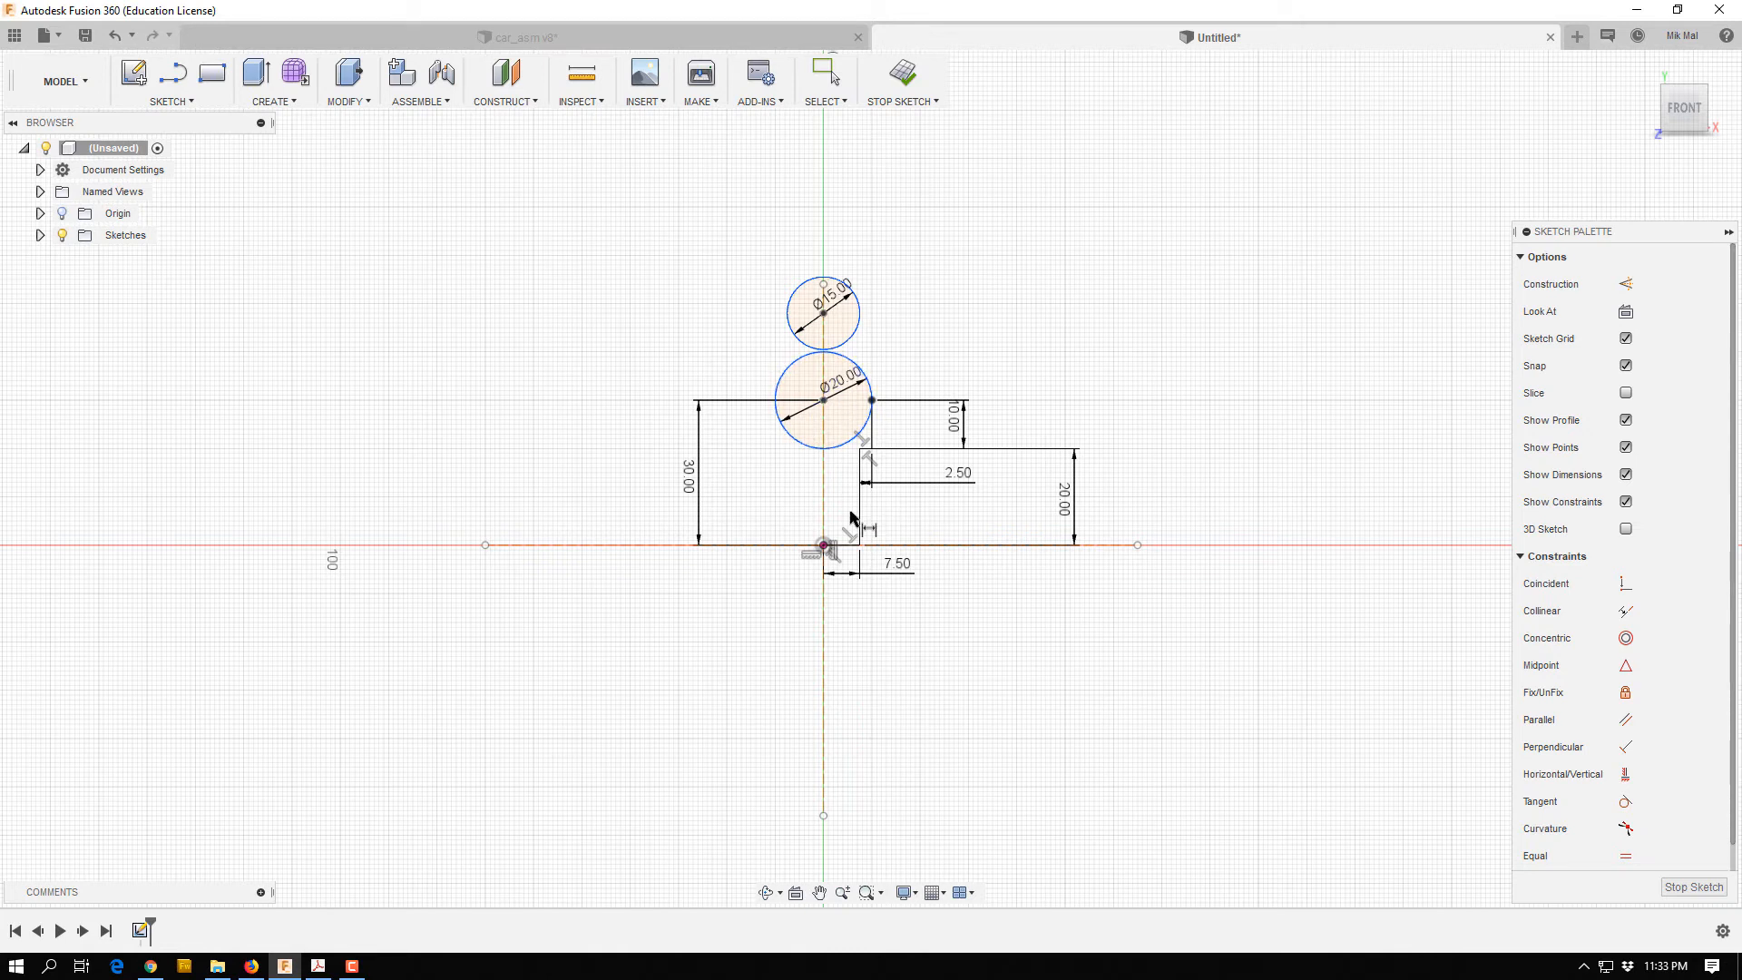
Dimension the centre of the 15 mm circle 45 mm above the origin.
left_click(823, 313)
left_click(824, 545)
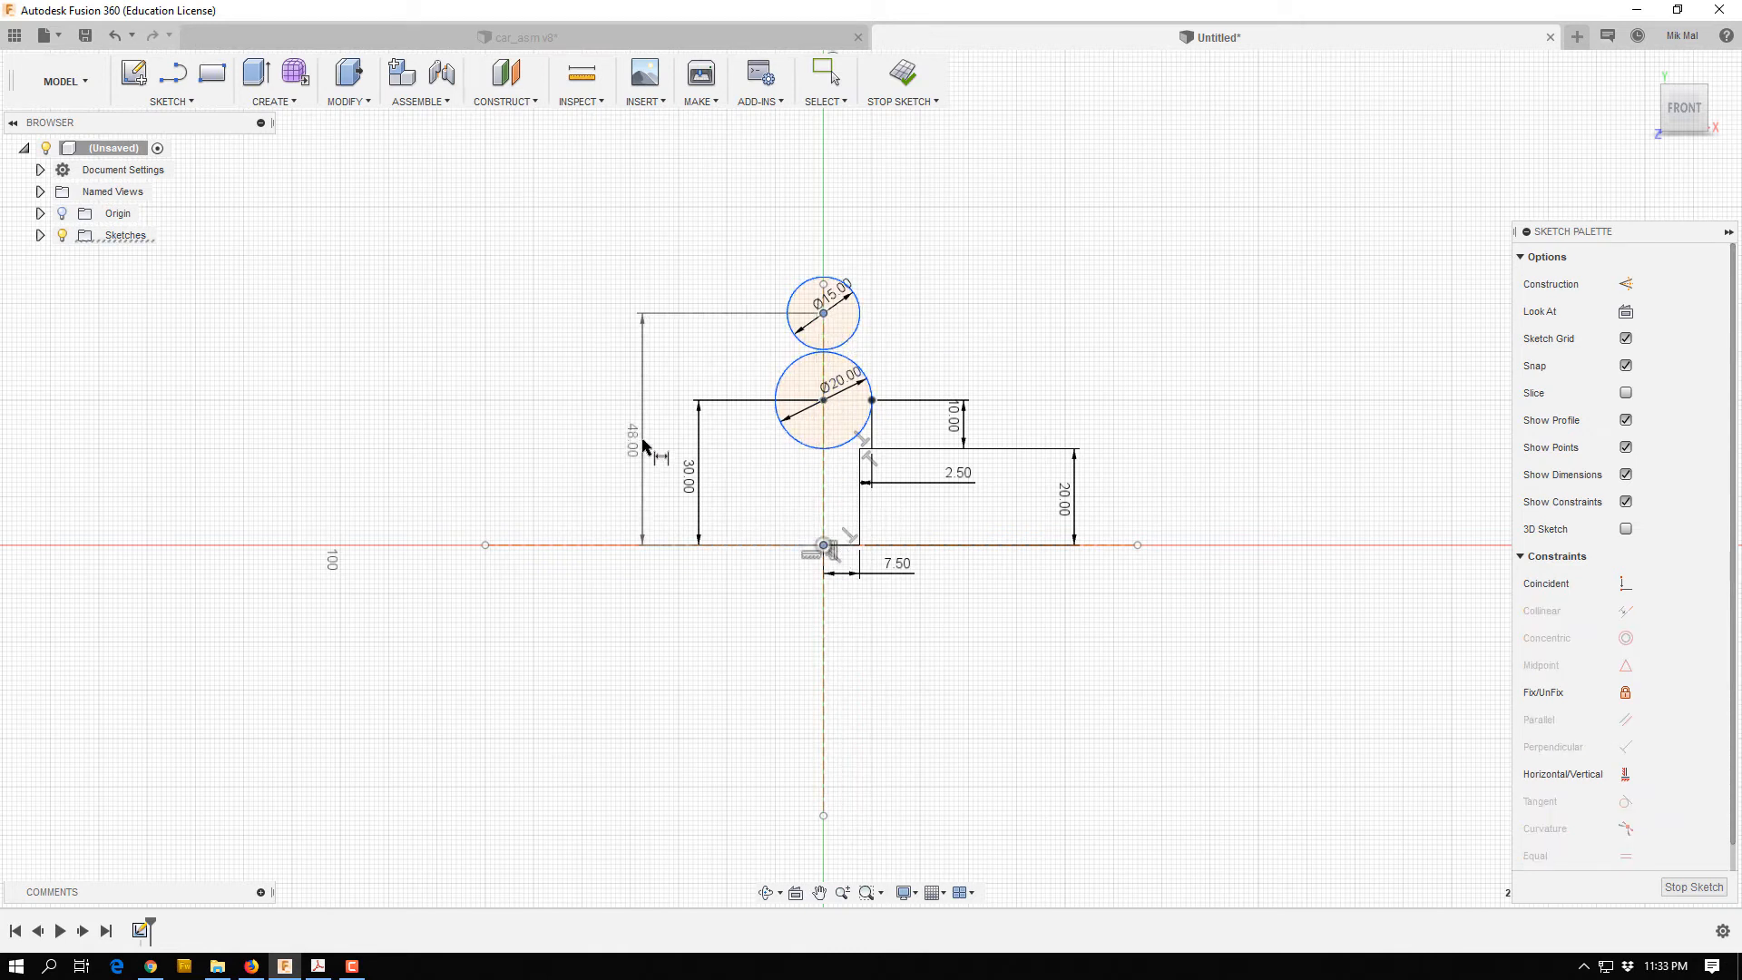
left_click(643, 442)
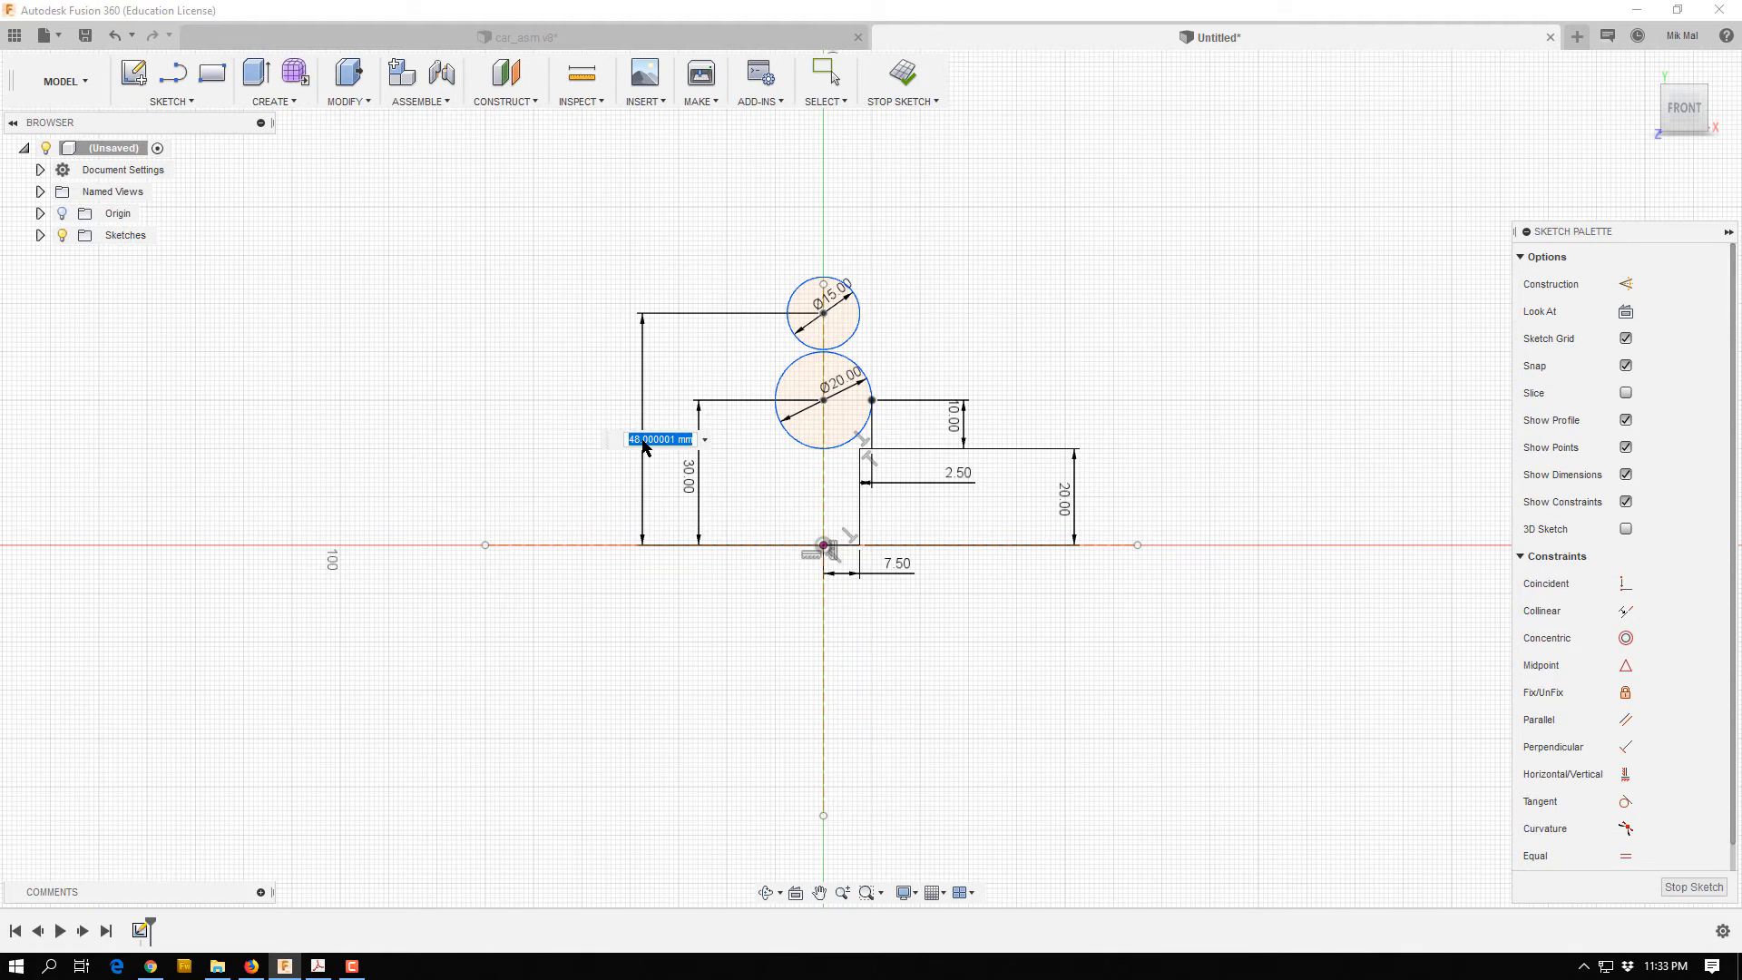
type("45")
key("Return")
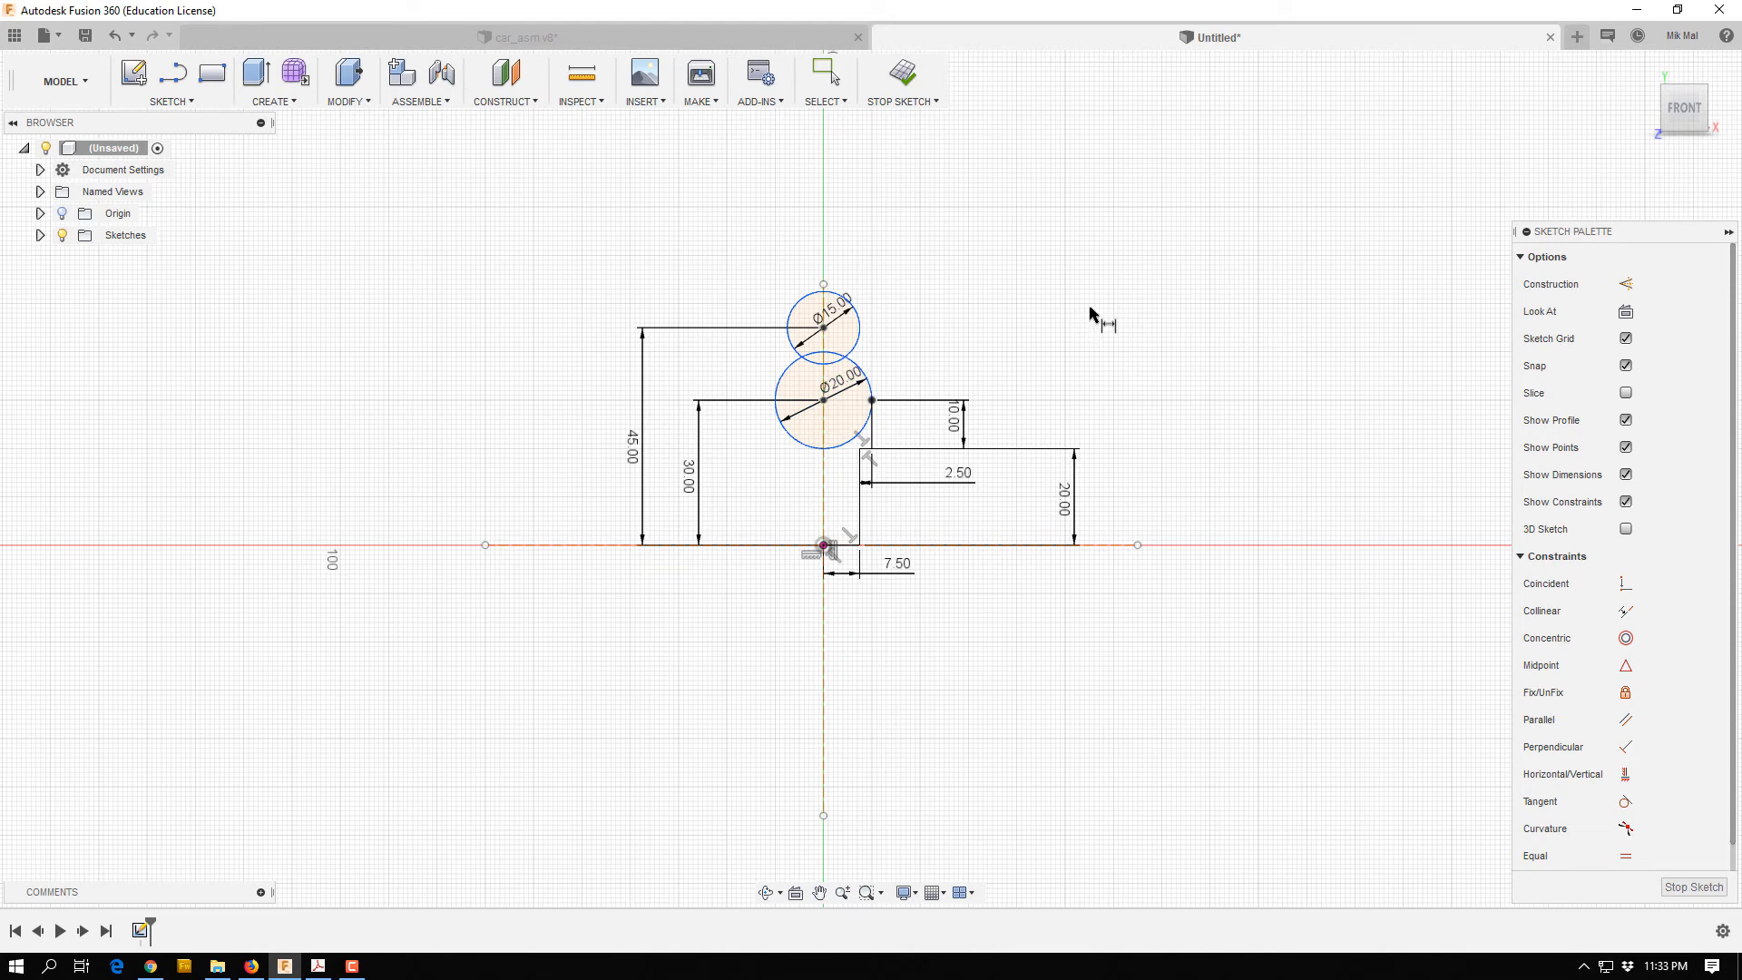
Draw a vertical line from the top of the 15 mm circle down to the origin.
left_click(173, 72)
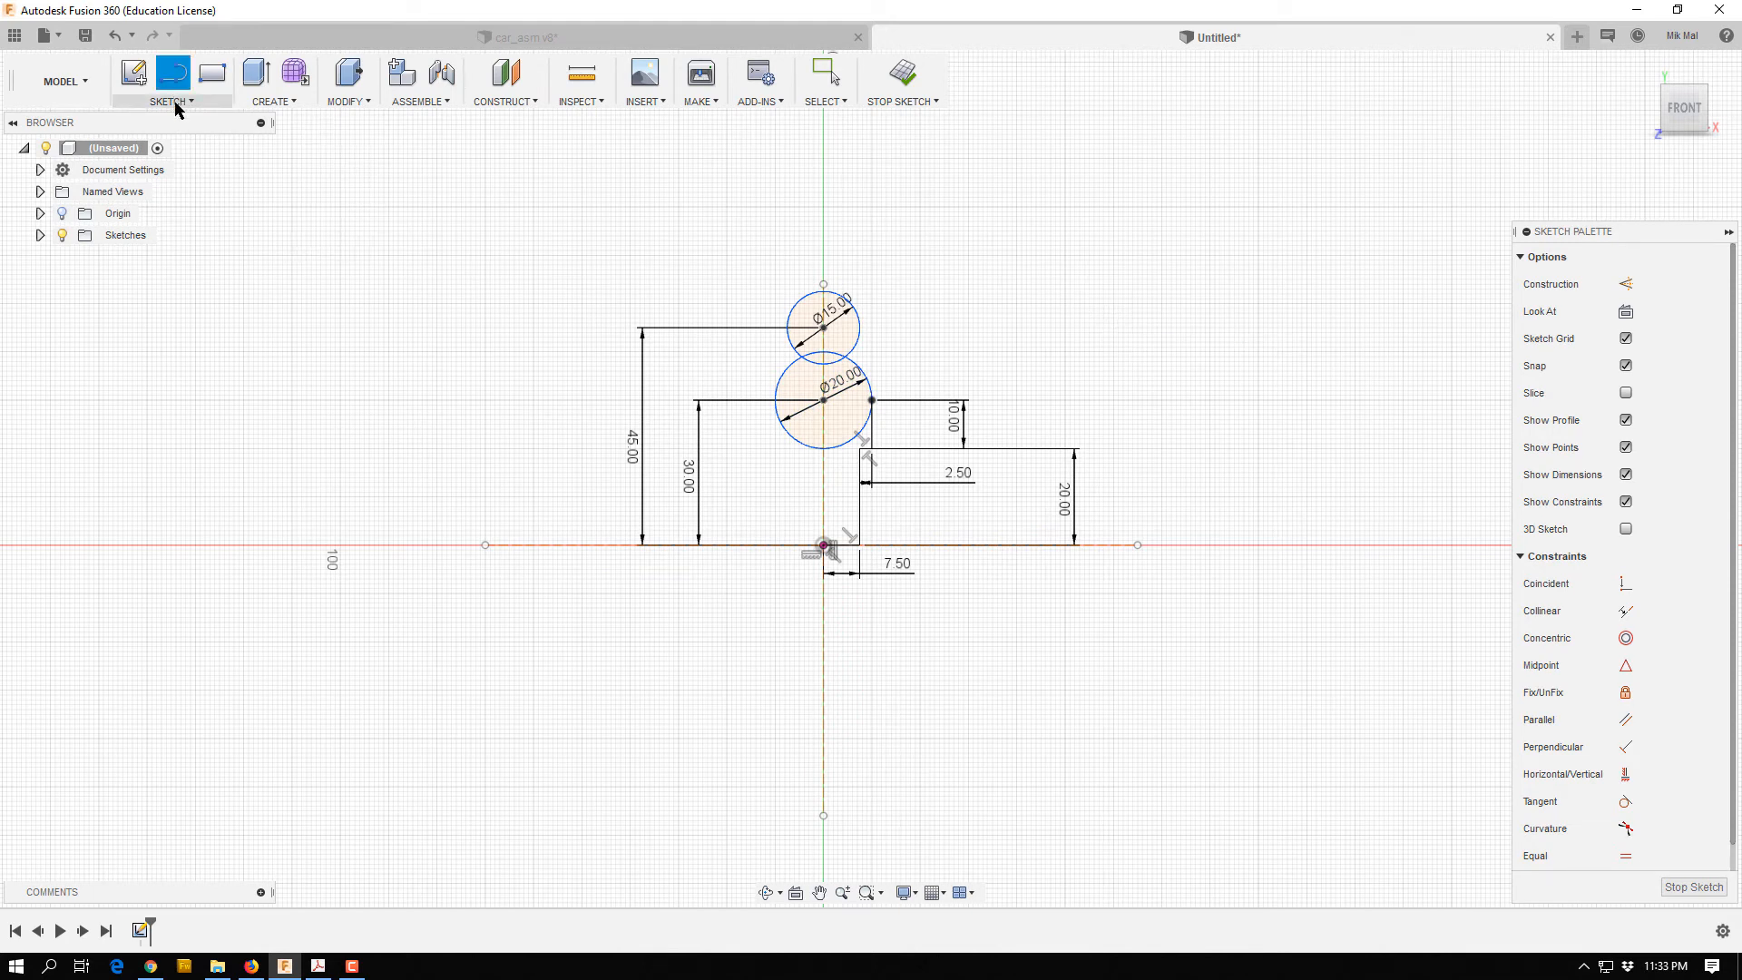
left_click(824, 293)
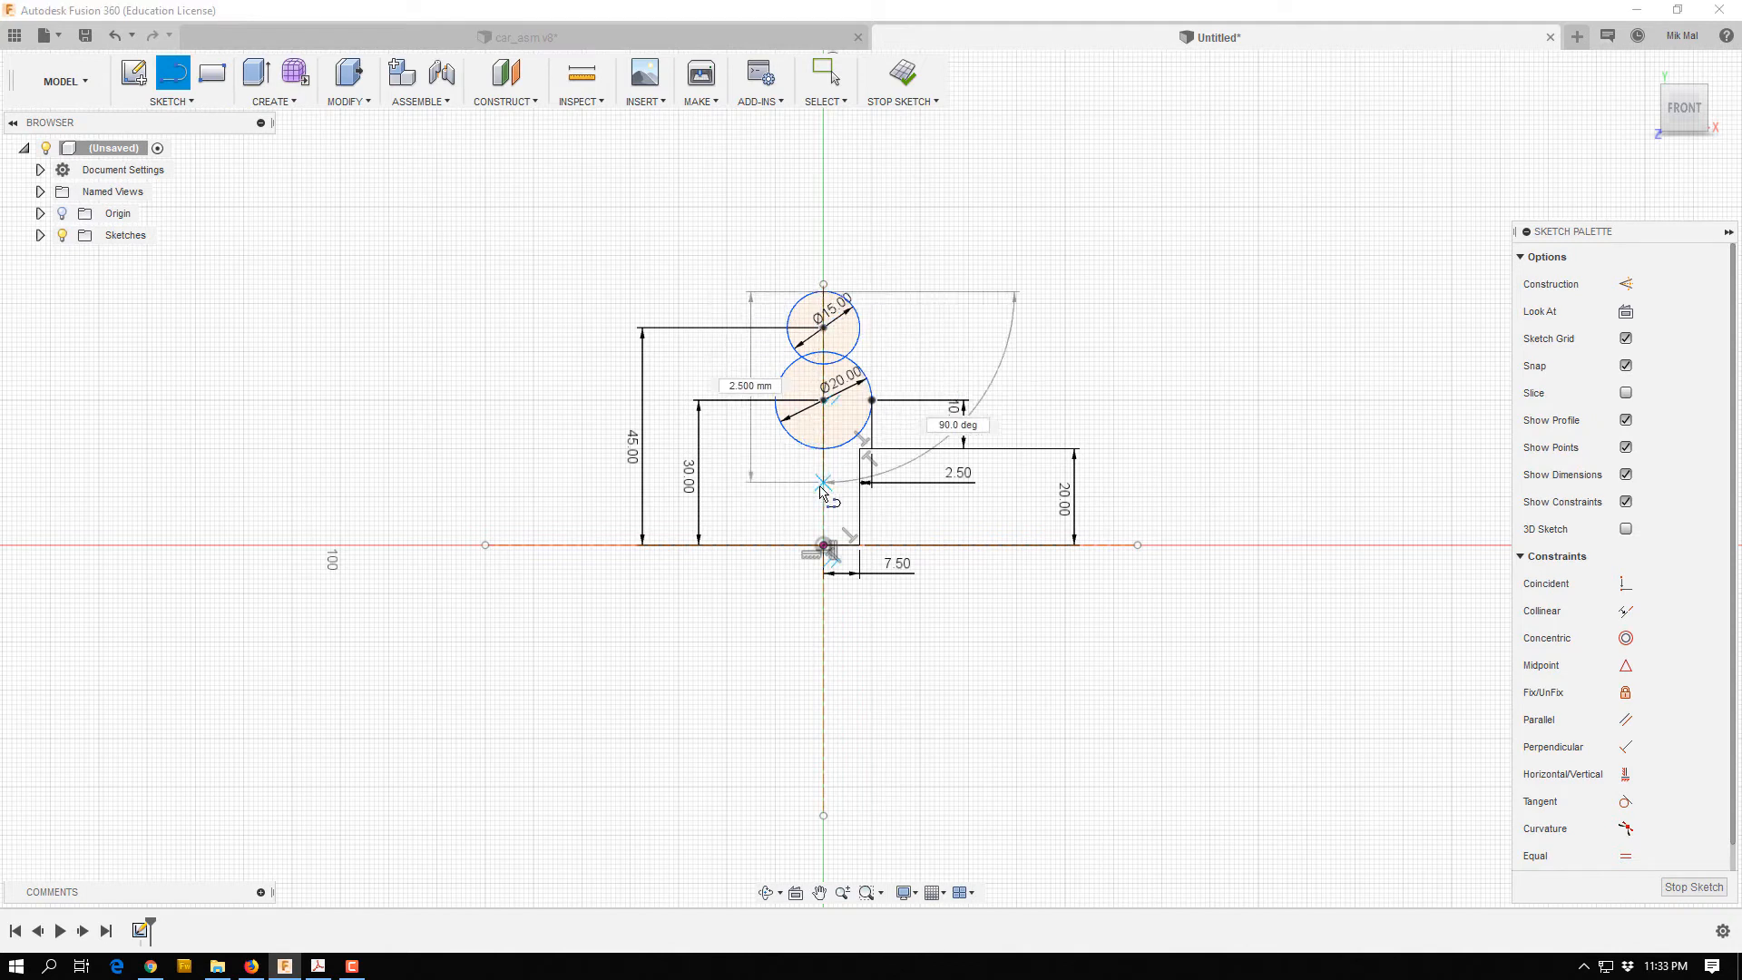
double_click(824, 545)
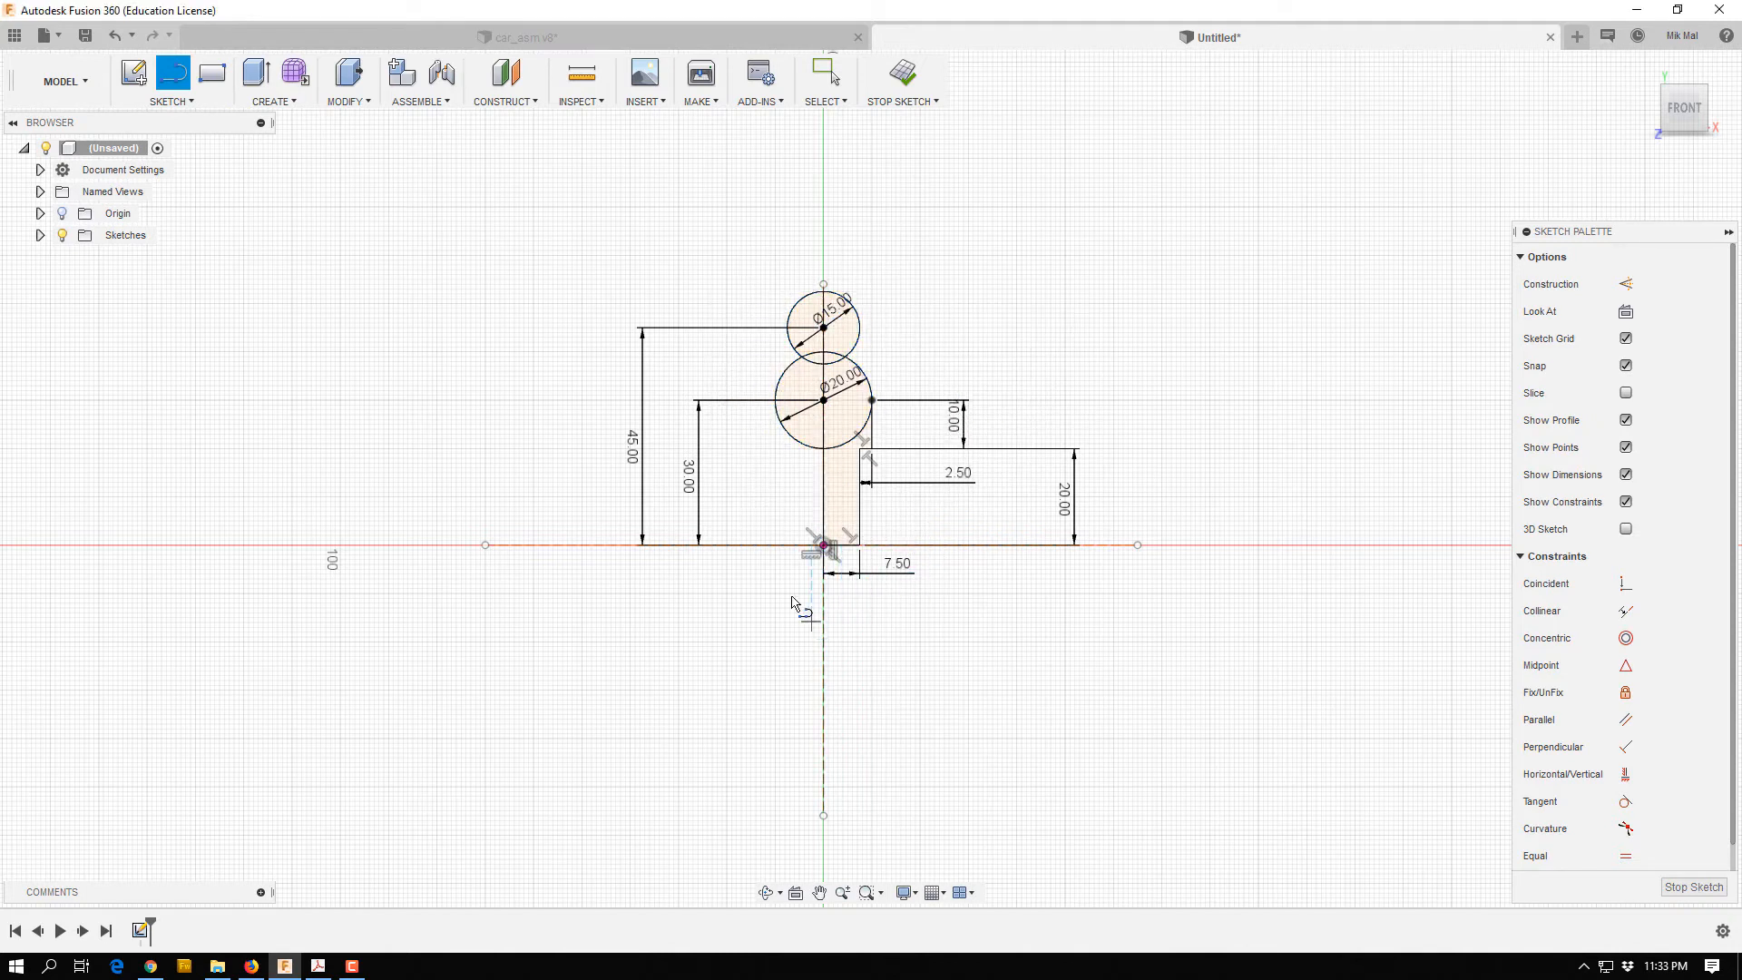
Trim the left halves of both circles and the arcs inside the right-hand profile, leaving one closed half-profile, and finish the sketch.
scroll(839, 313, "up", 3)
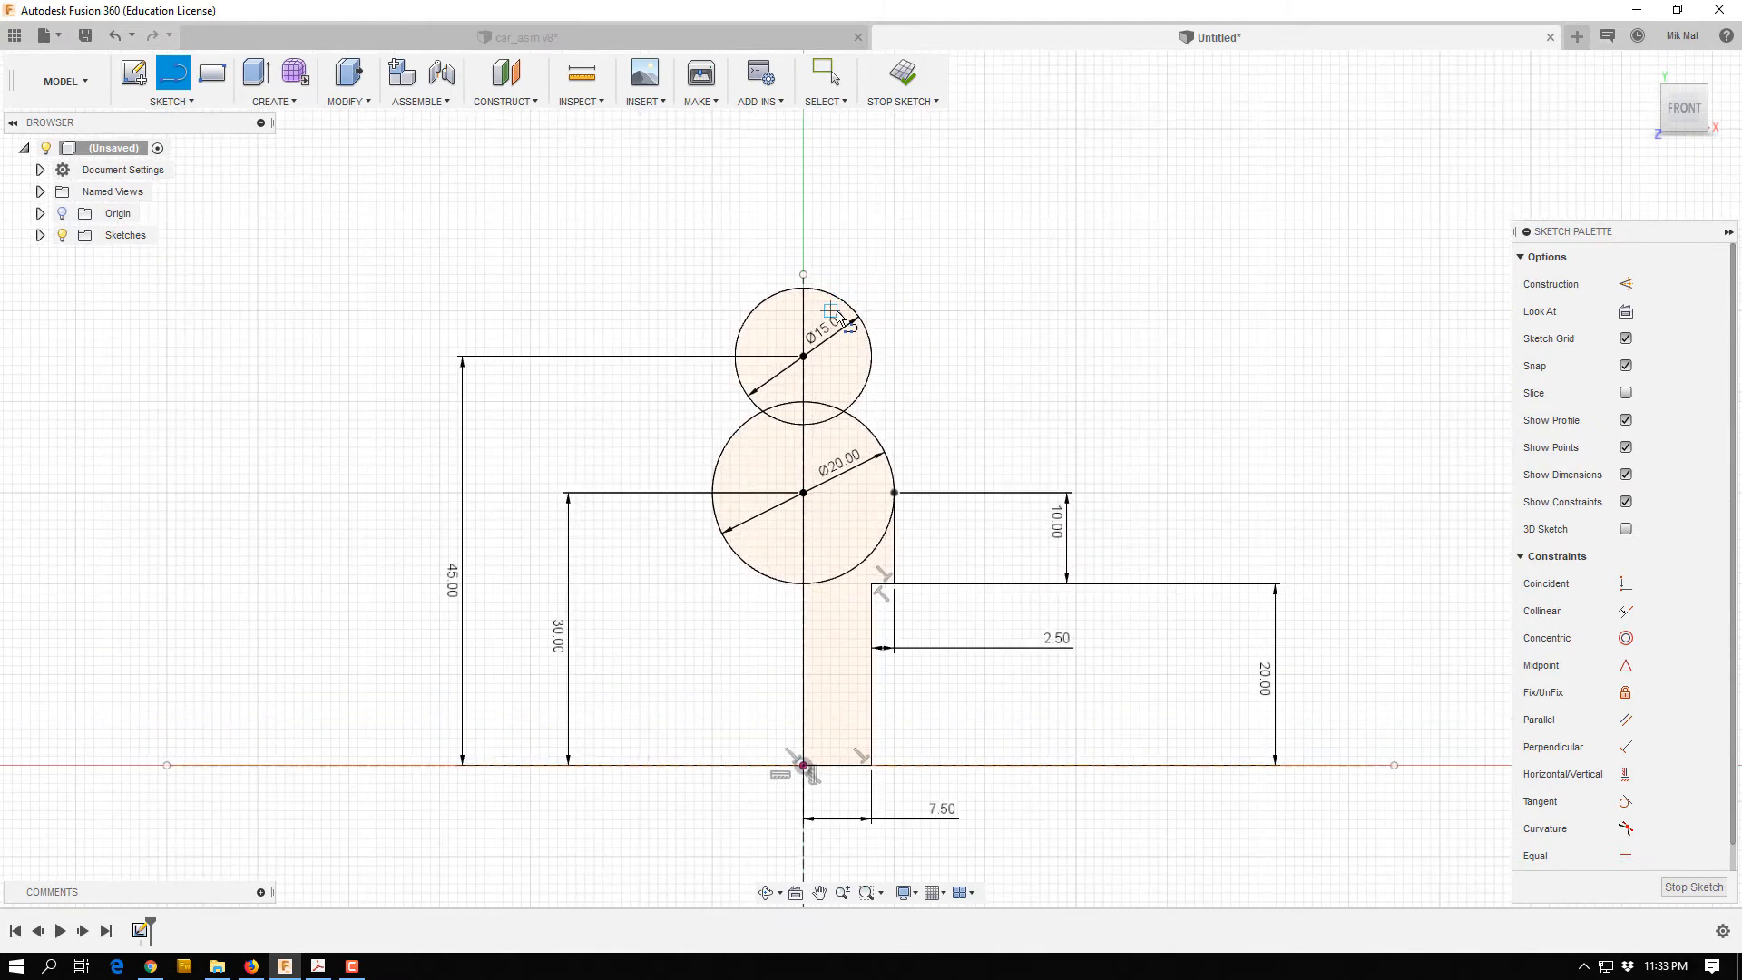
key("t")
left_click(761, 313)
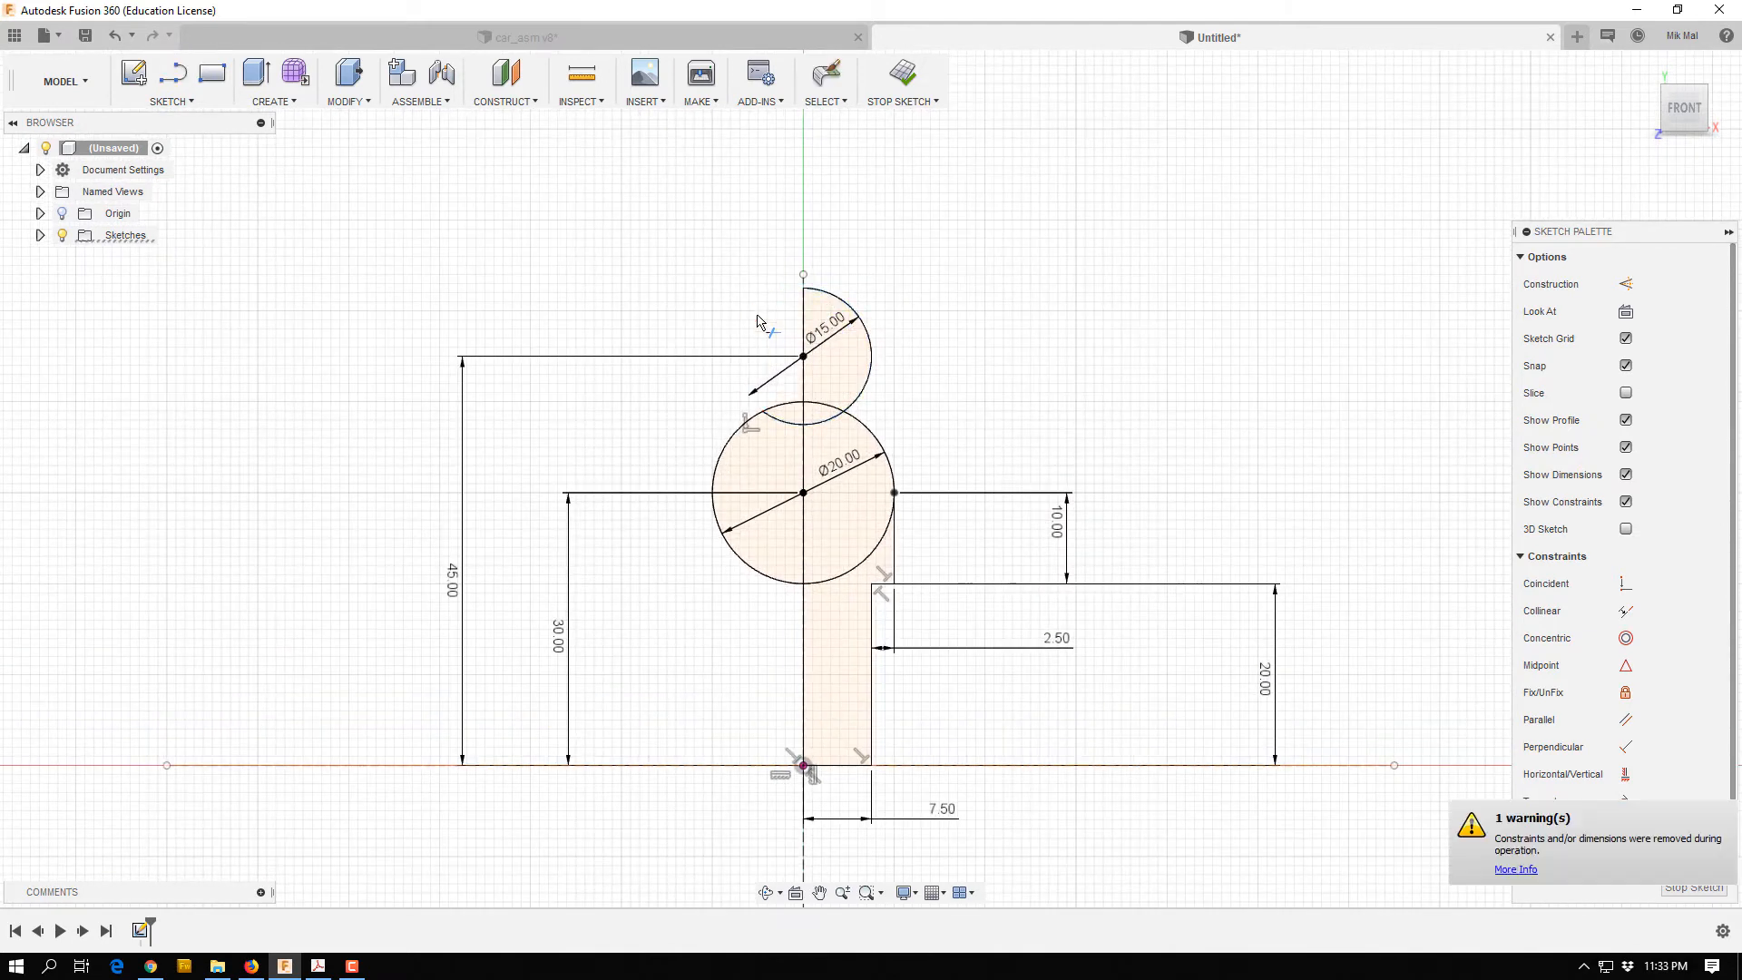
left_click(782, 405)
left_click(782, 421)
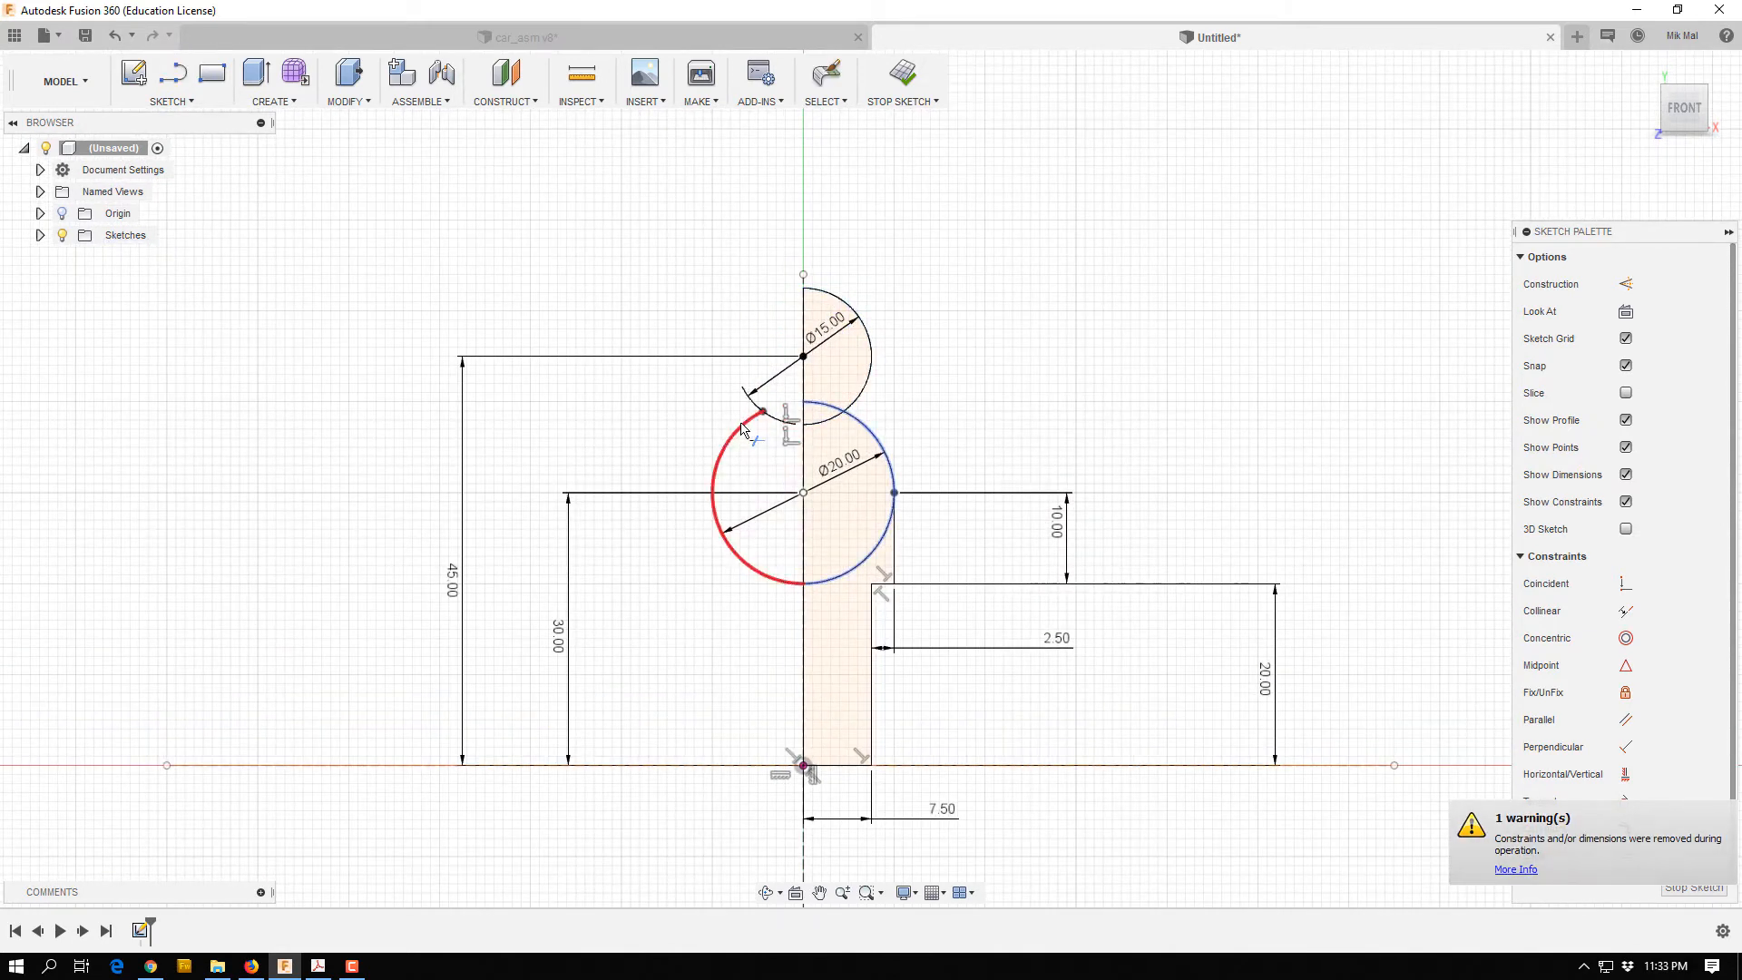
left_click(725, 449)
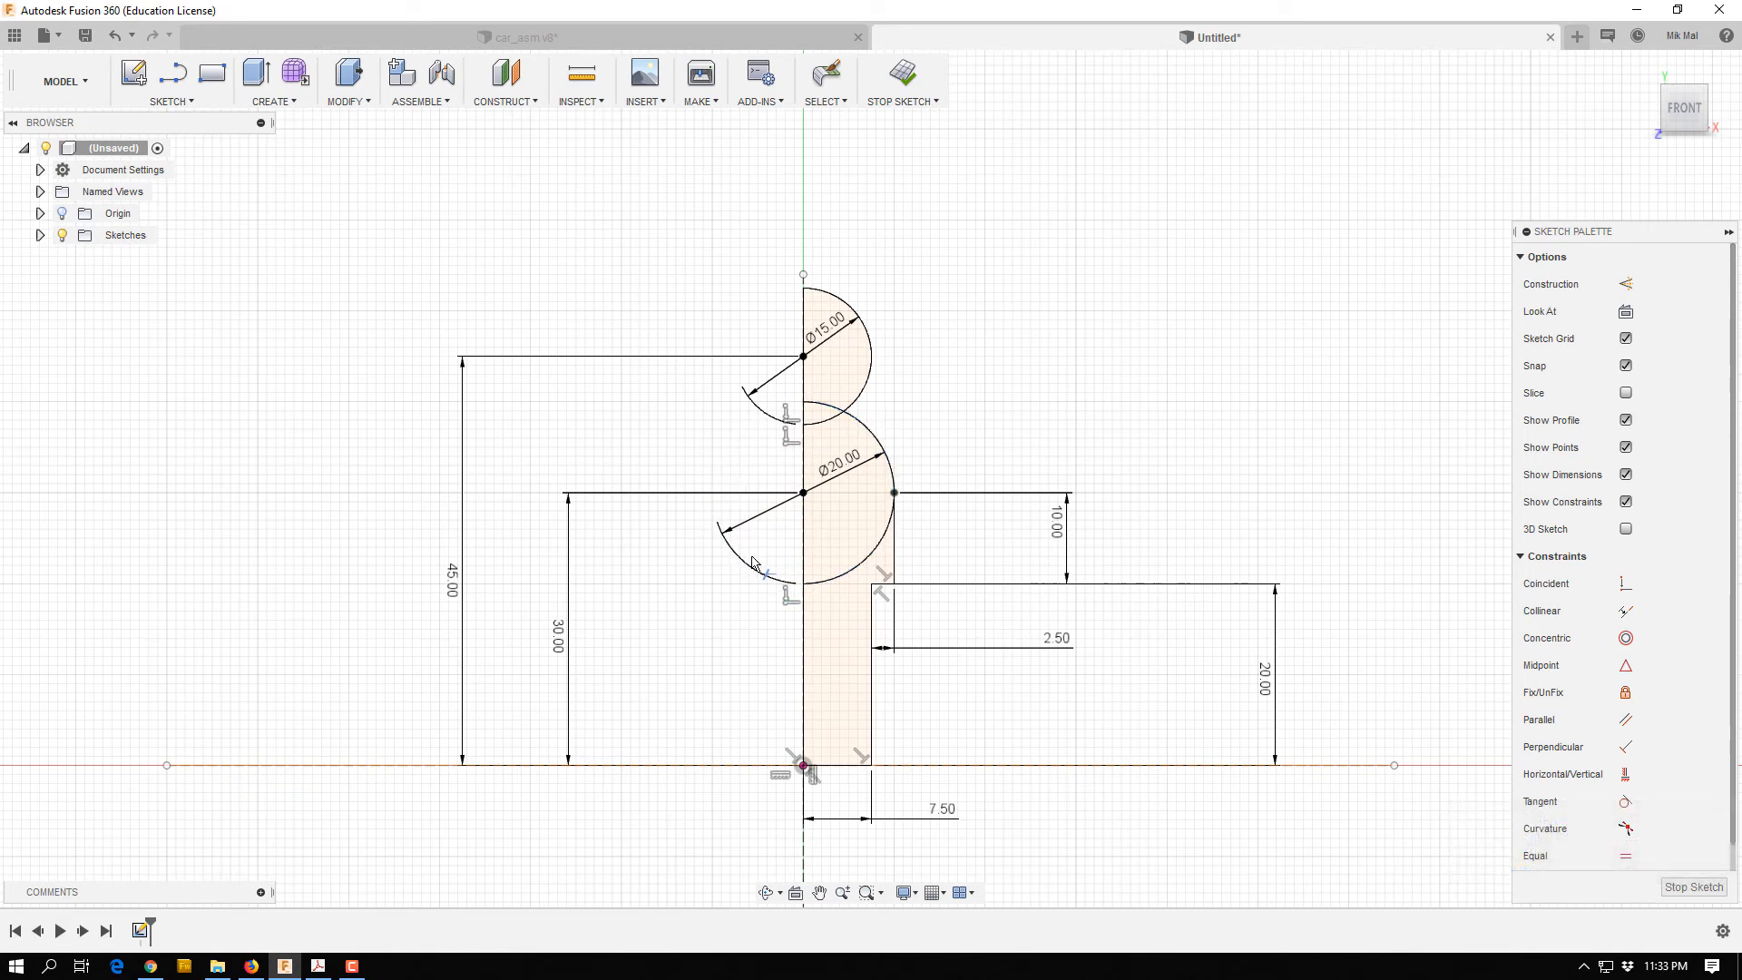
left_click(827, 410)
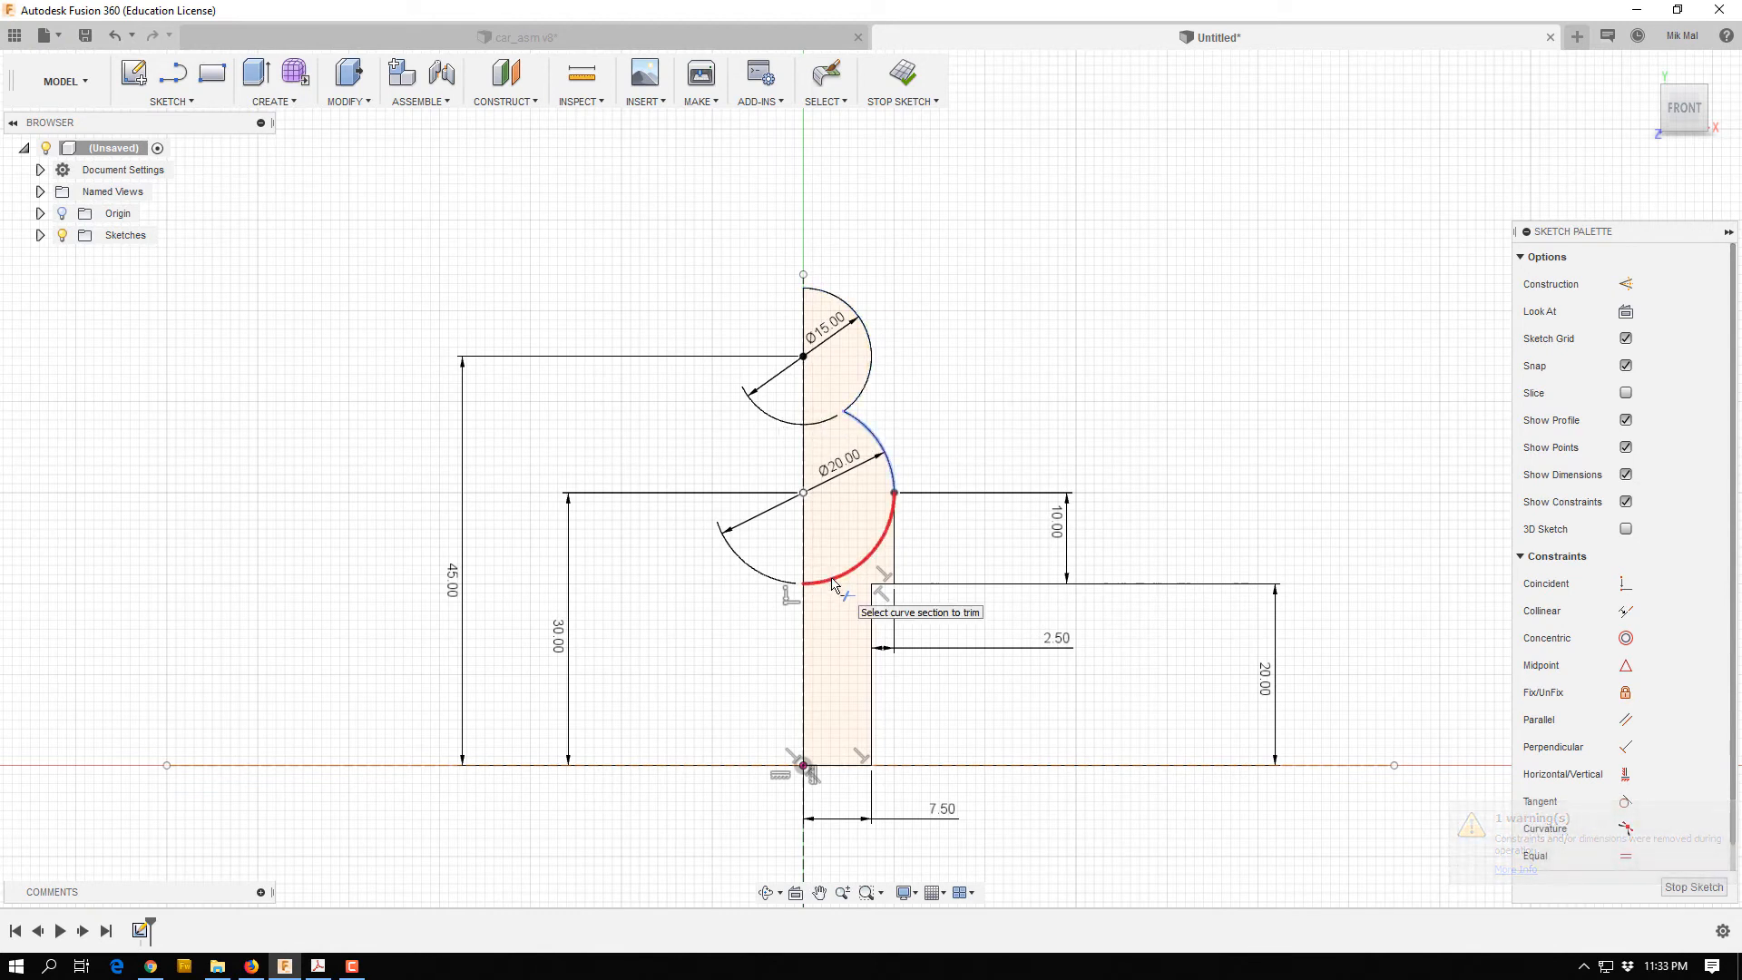
left_click(821, 611)
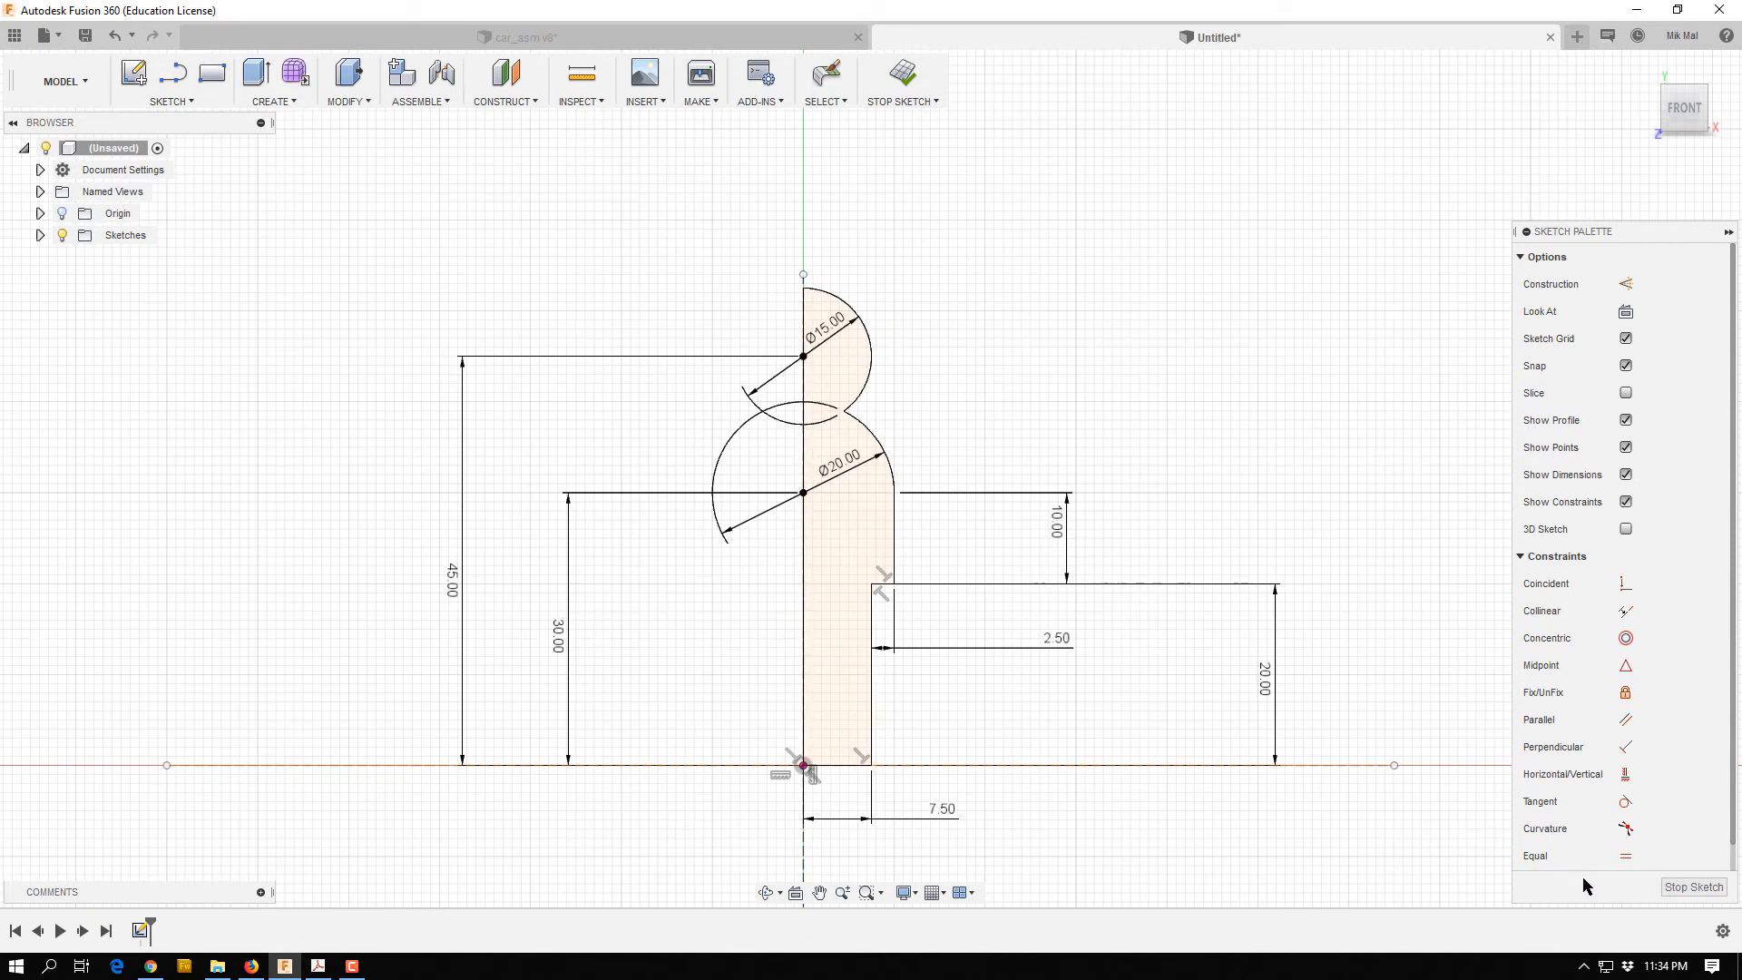
left_click(1680, 887)
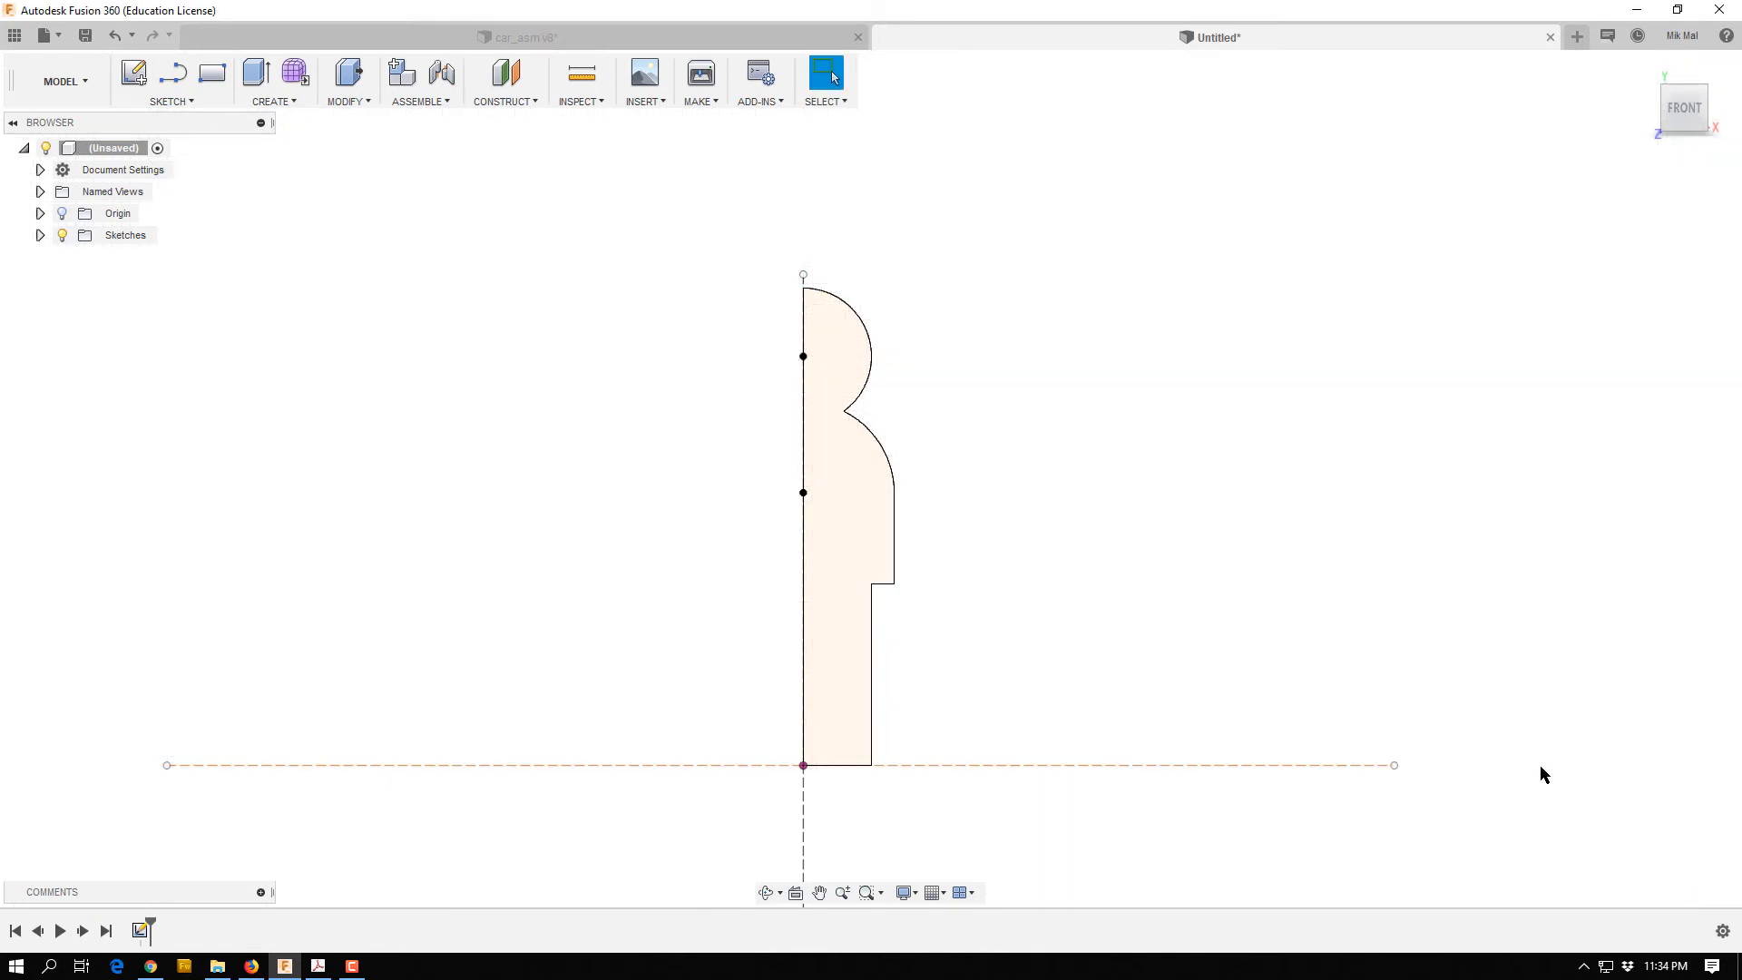
Revolve the half-profile 360 degrees about its straight vertical edge as a new body.
middle_click_drag(1116, 545, 1059, 572, "shift")
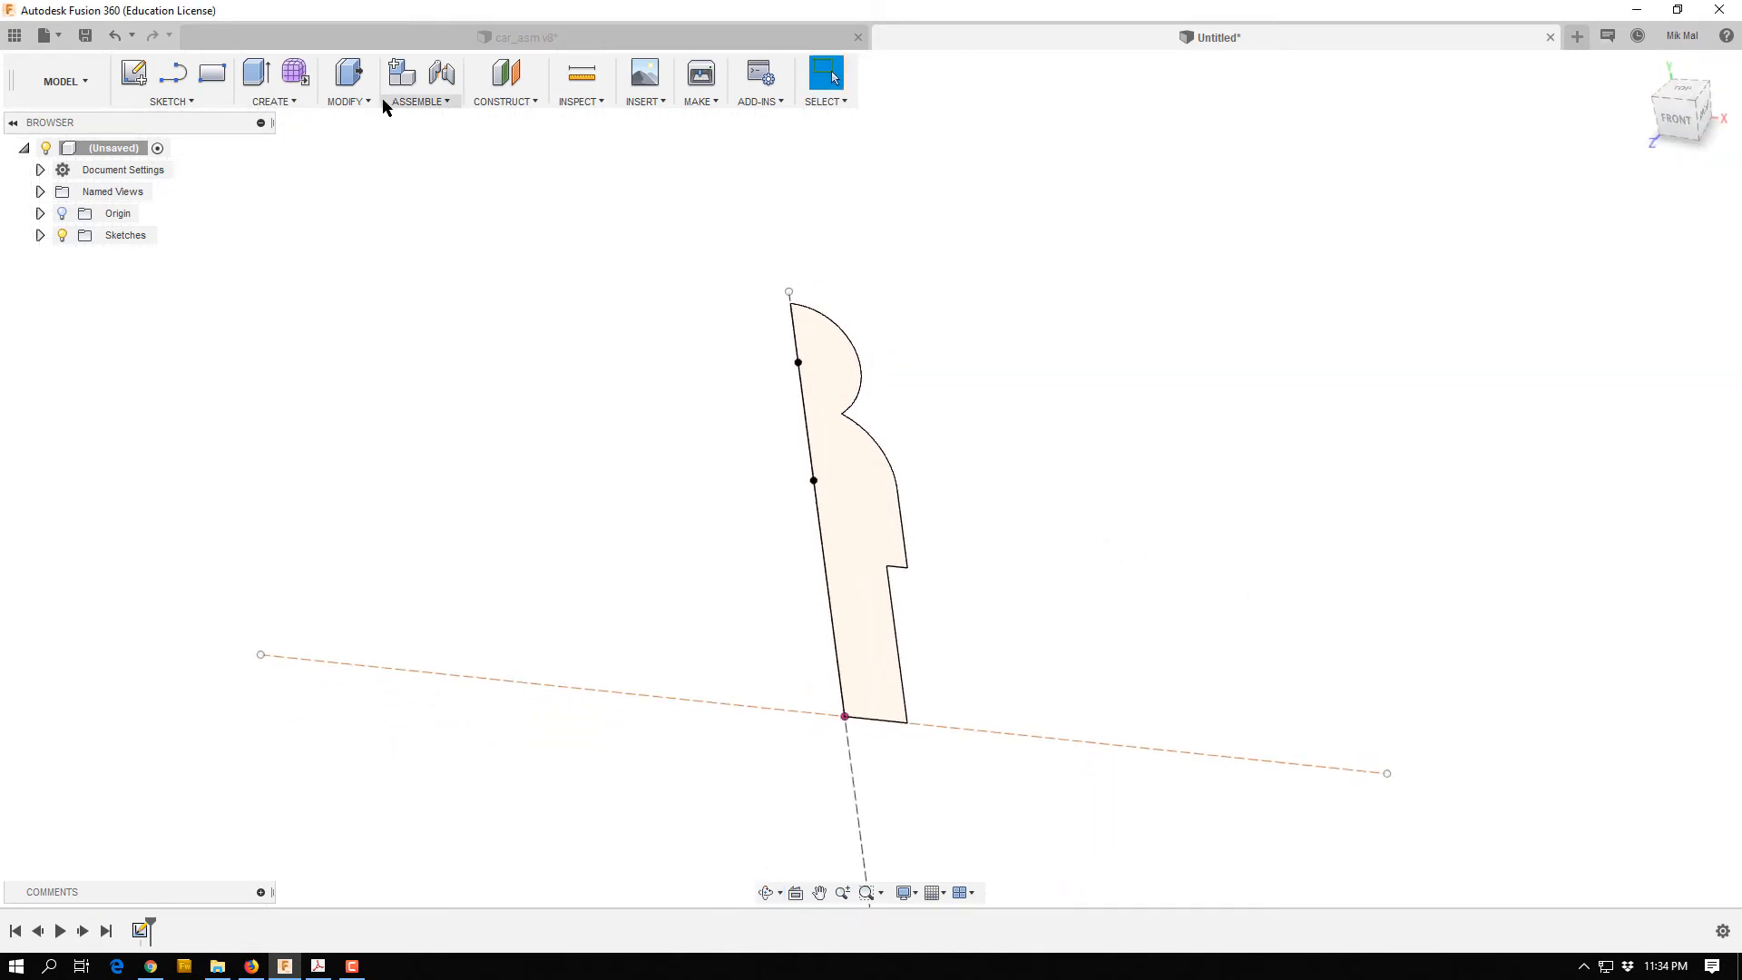
left_click(270, 103)
left_click(273, 190)
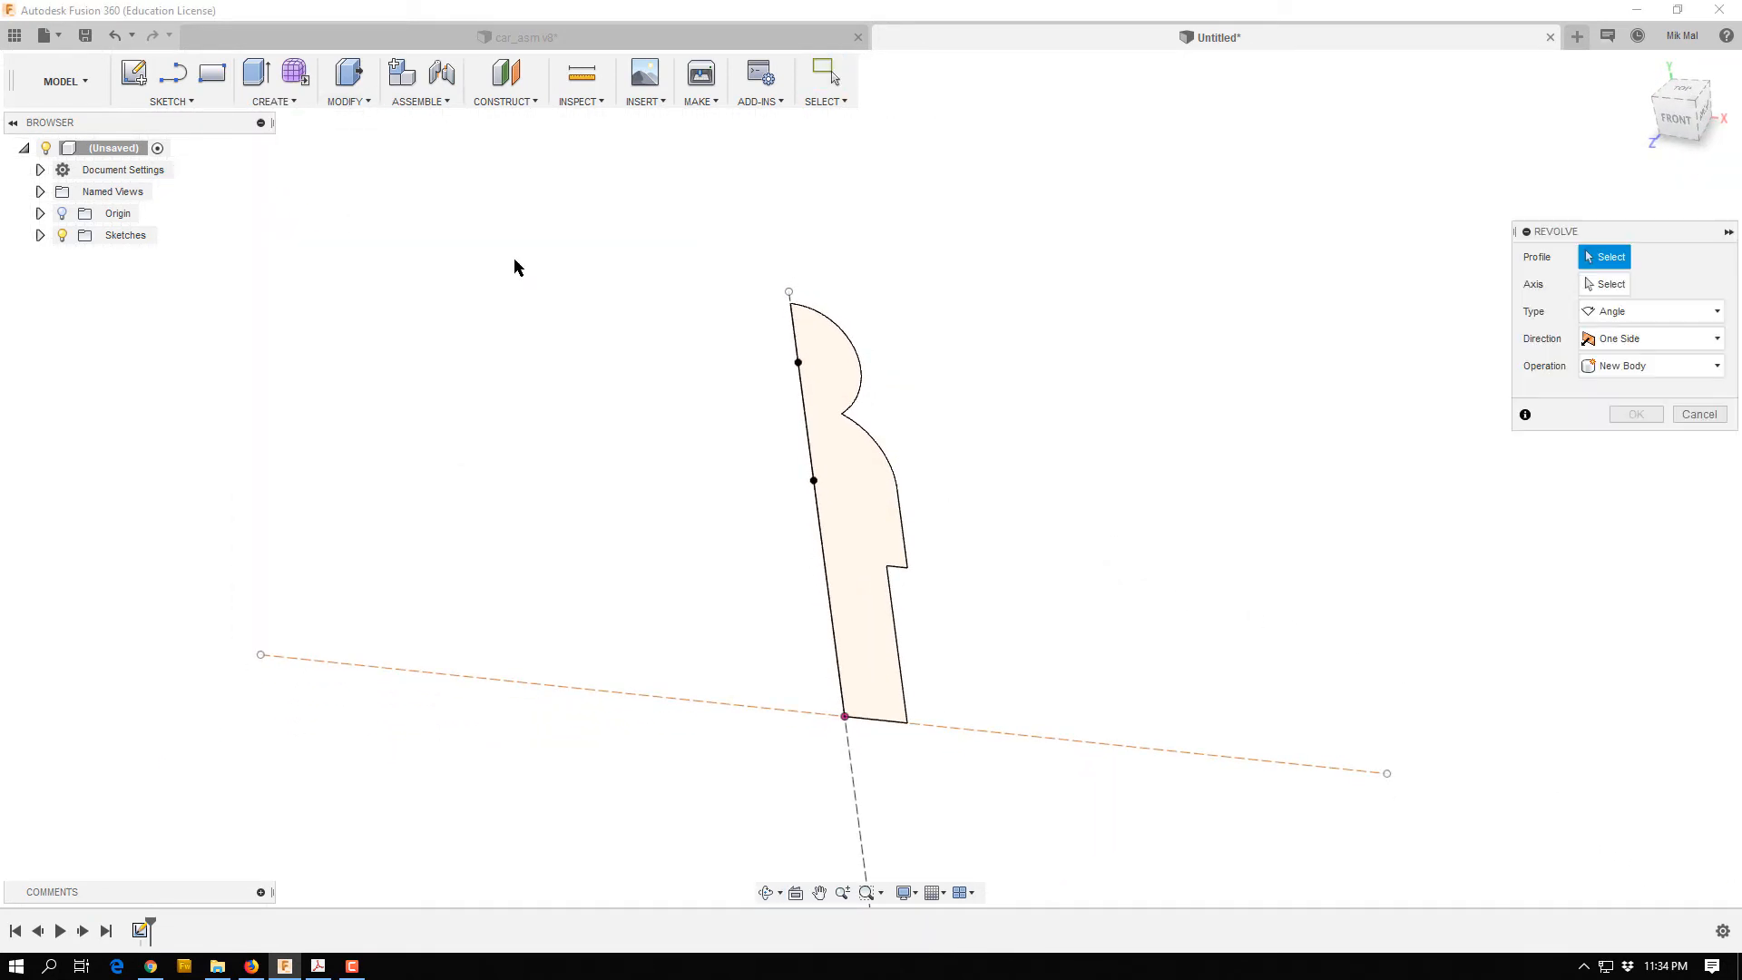
left_click(835, 375)
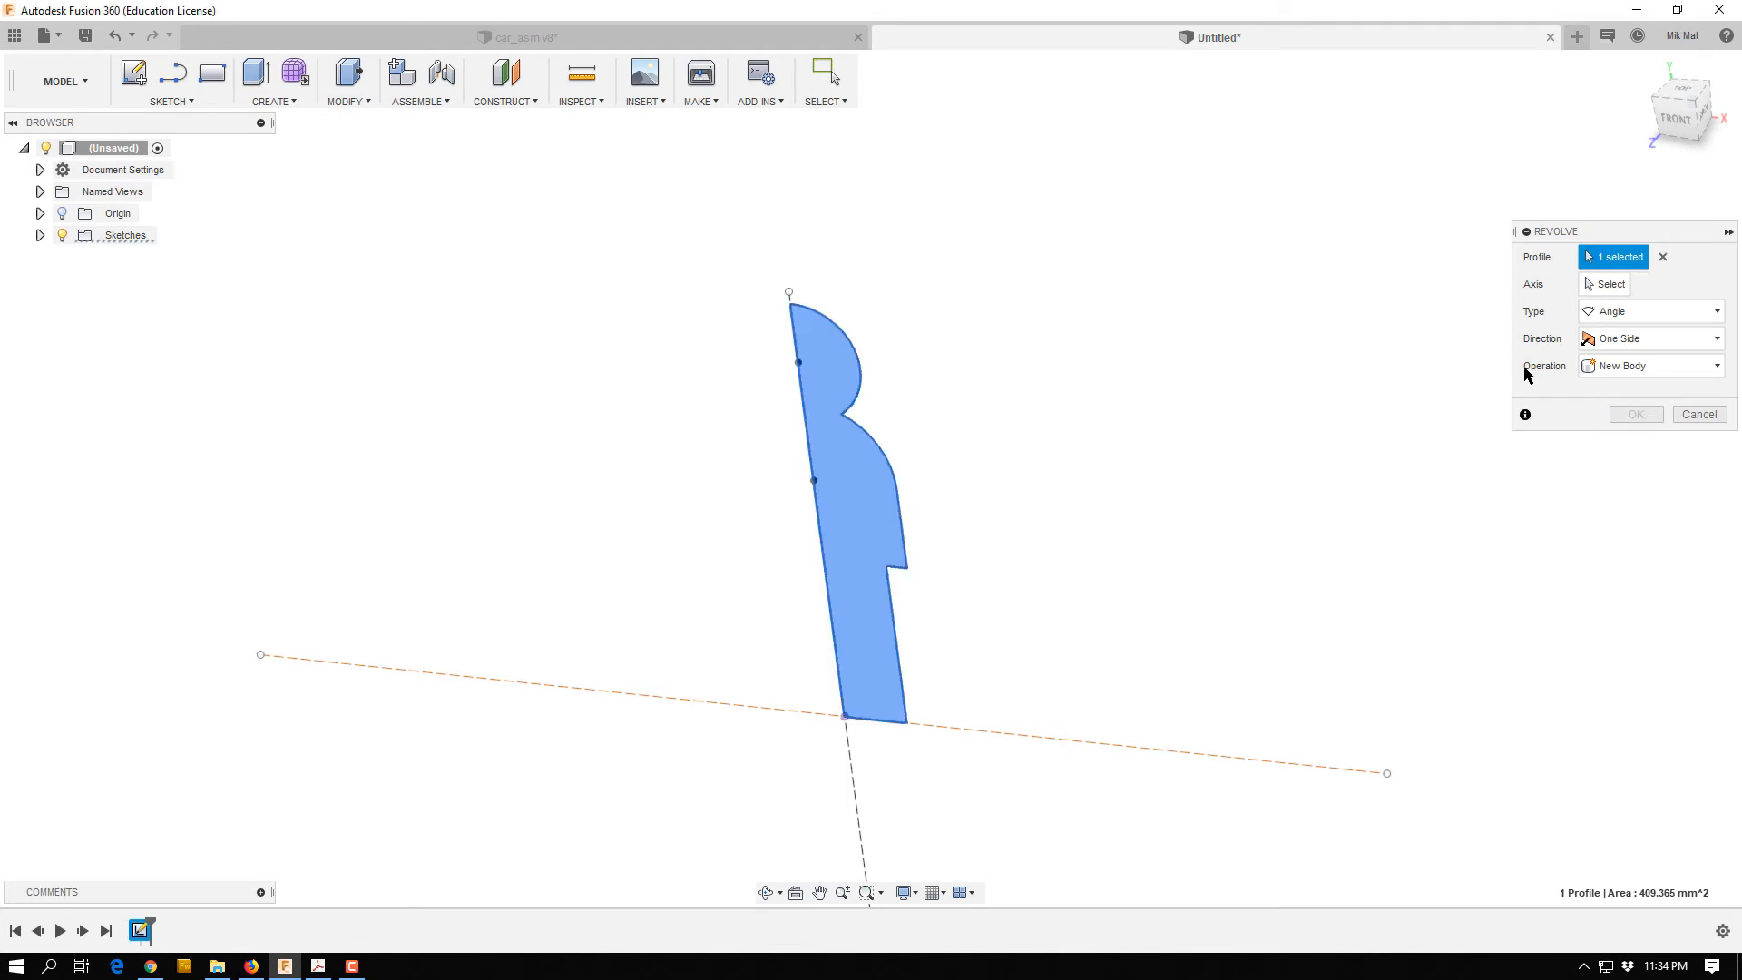
left_click(1603, 284)
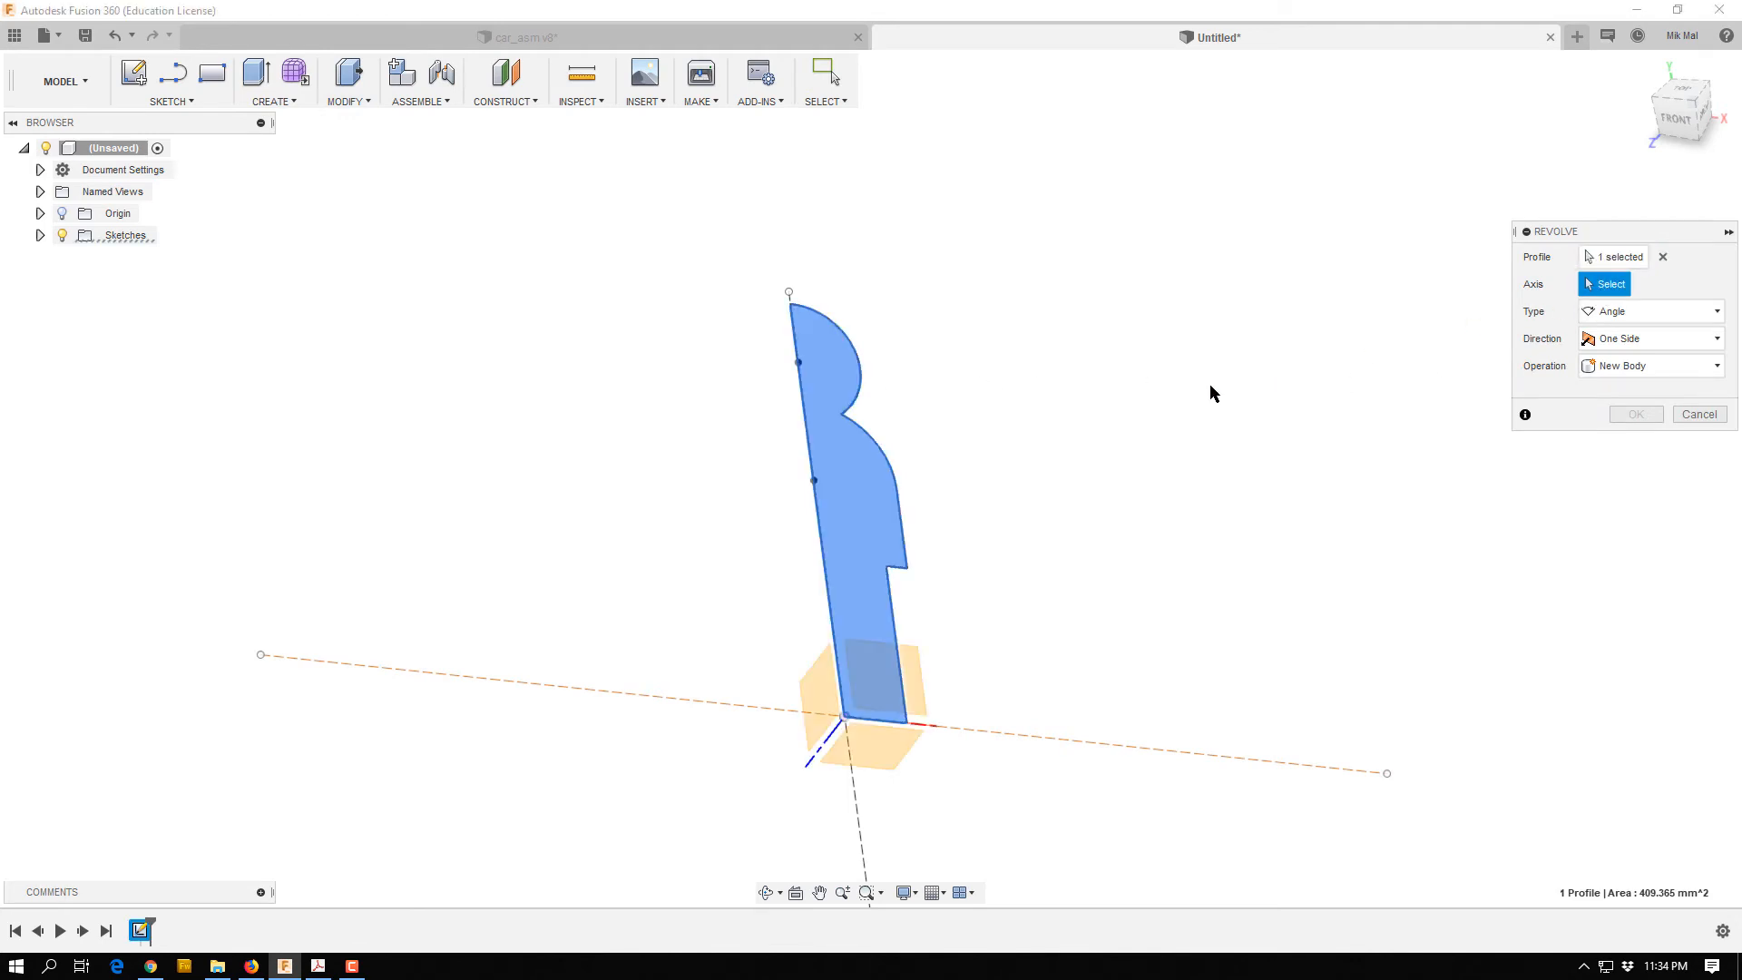
left_click(819, 531)
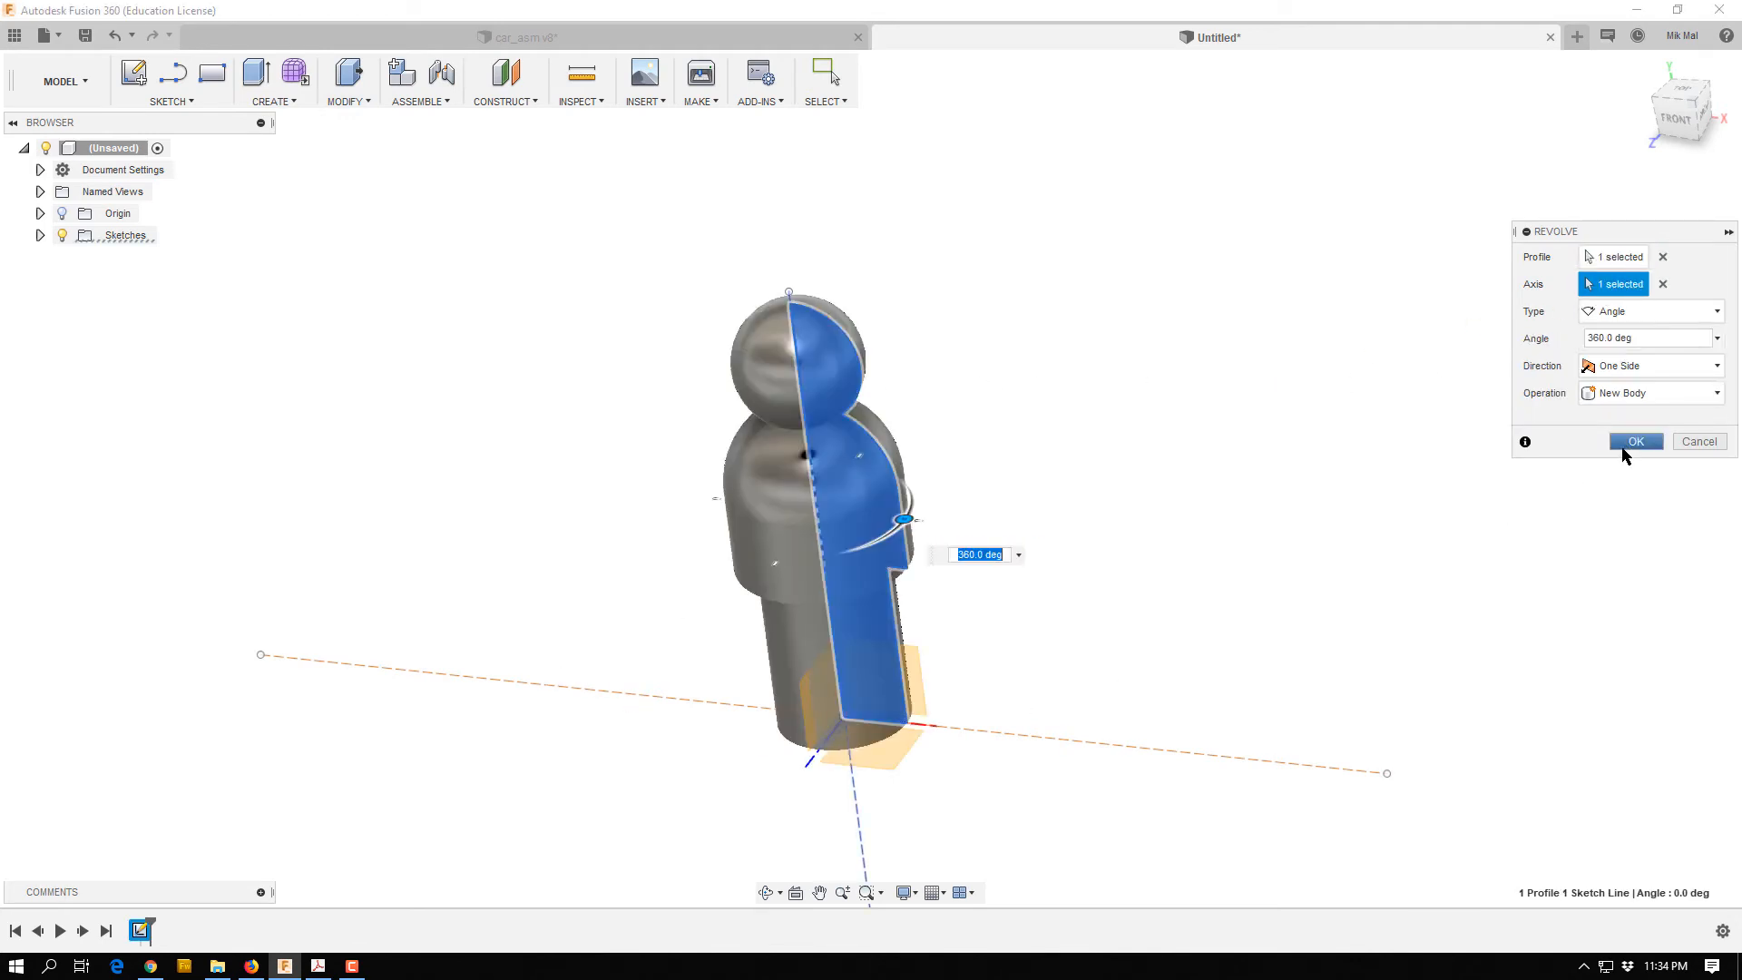
left_click(1634, 442)
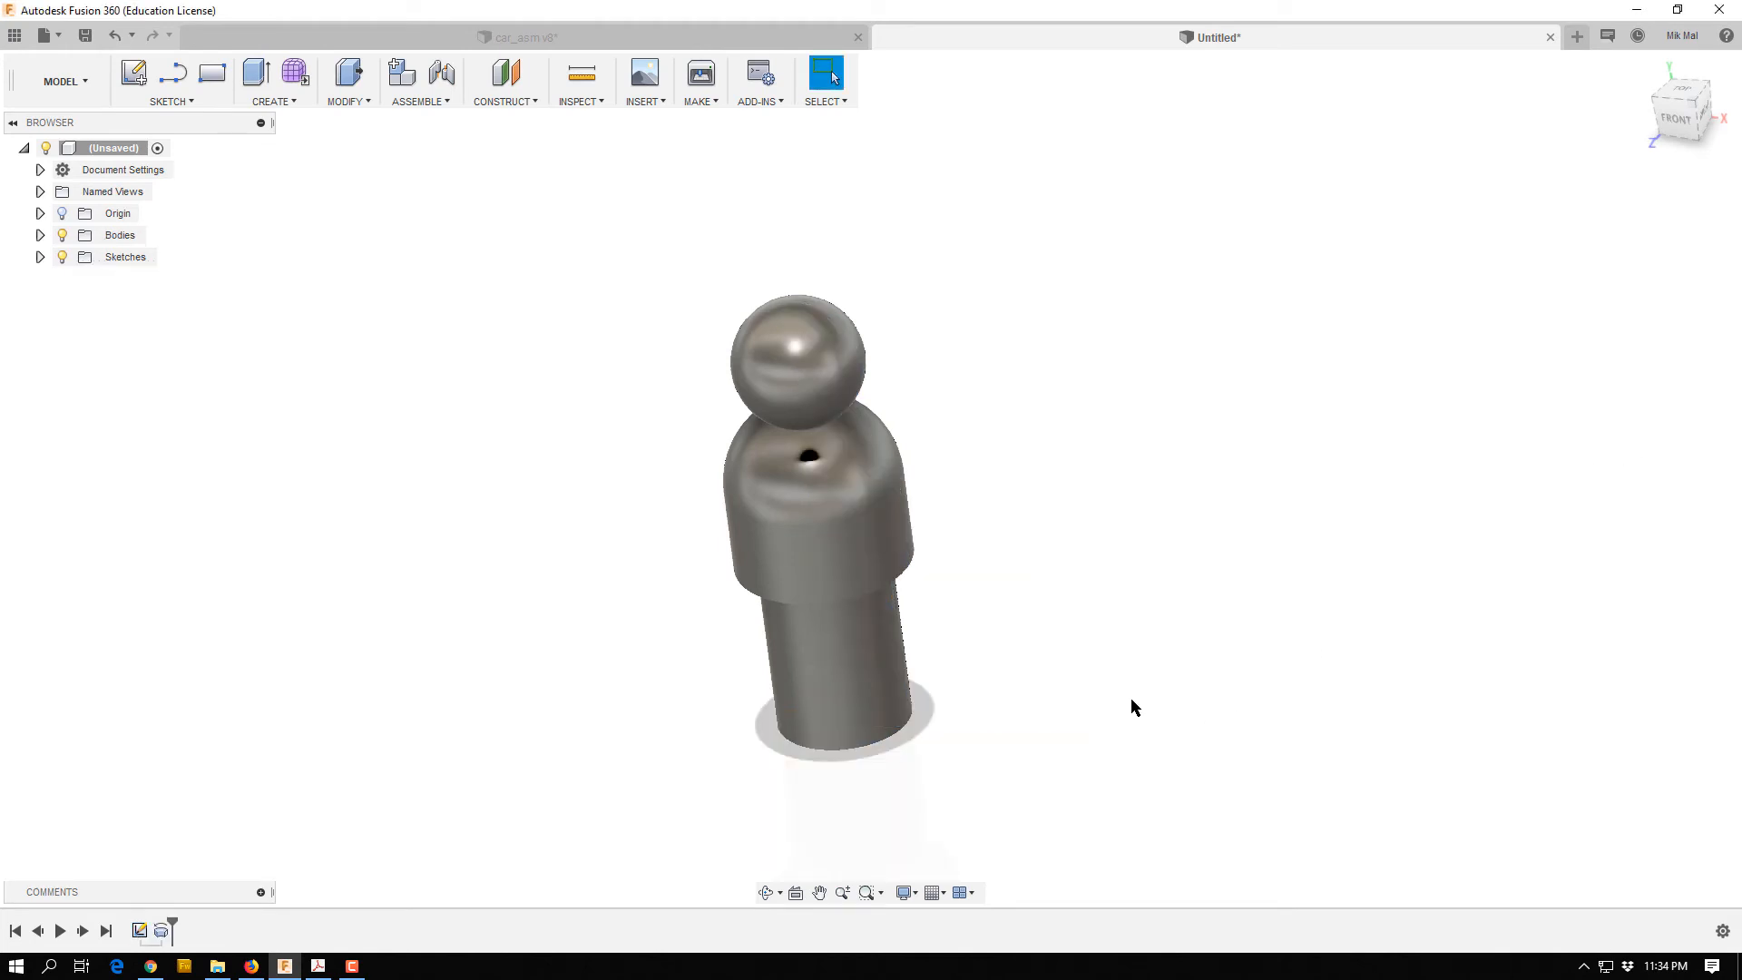
Start a new sketch on the front plane through the revolved figure.
mouse_move(1131, 699)
middle_mouse_down("shift")
mouse_move(1147, 626)
mouse_move(1126, 707)
middle_mouse_up("shift")
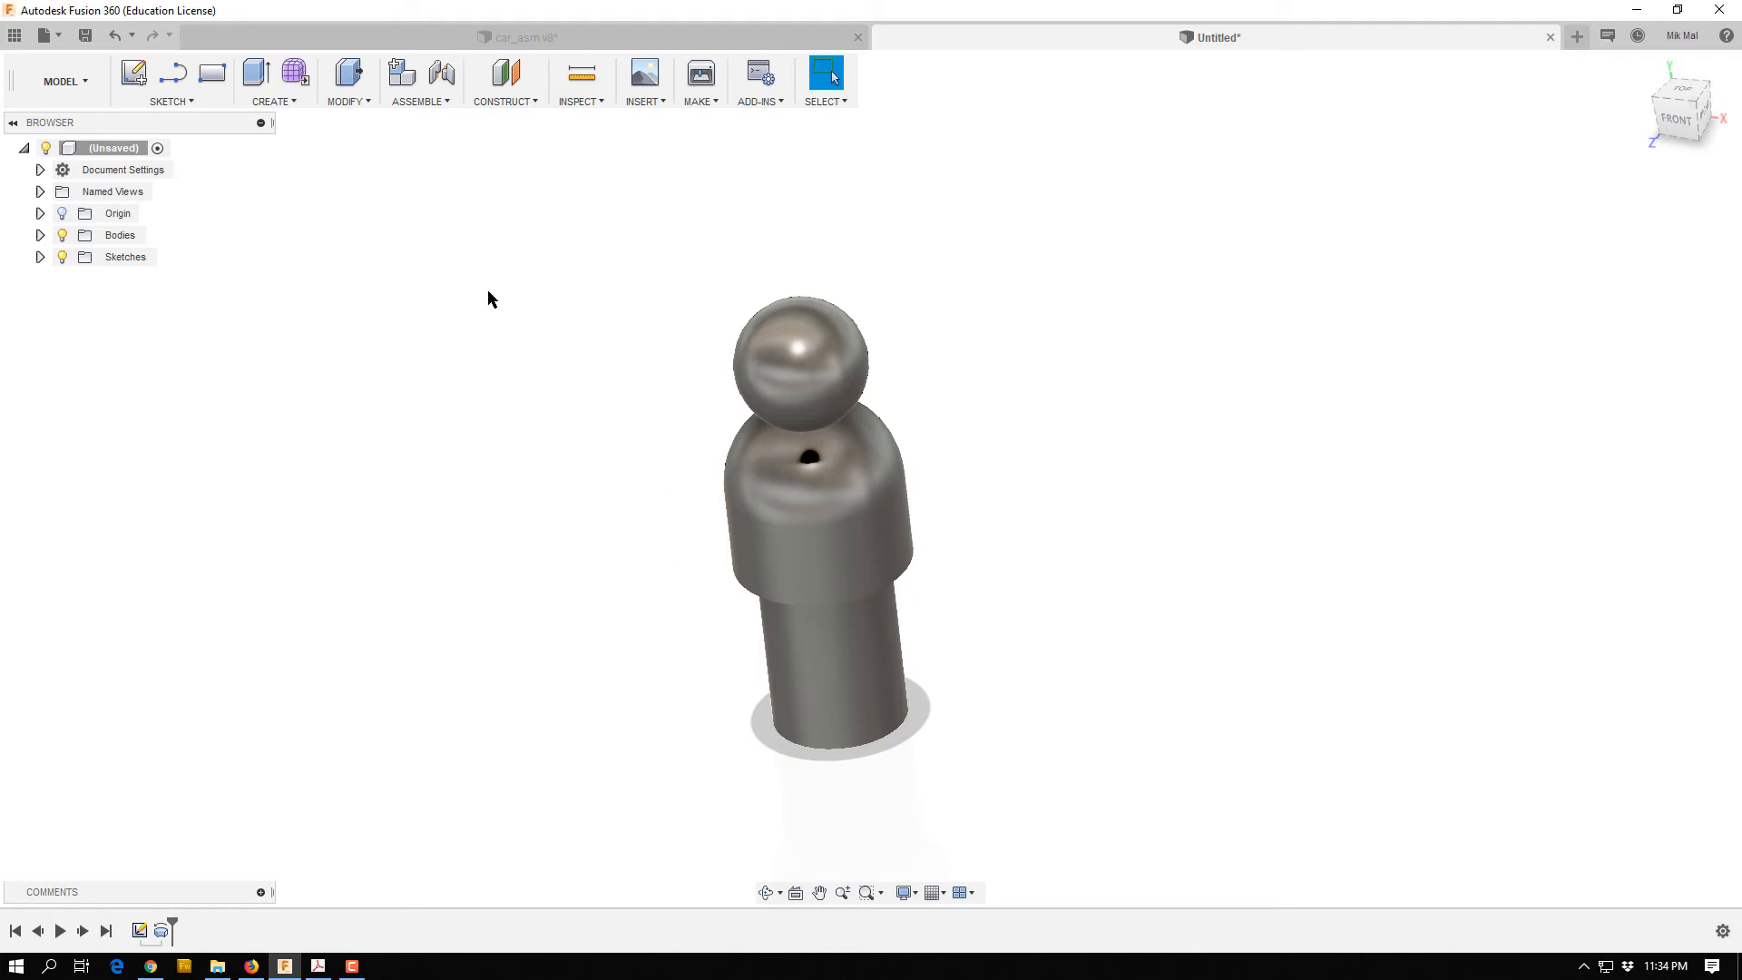
left_click(148, 80)
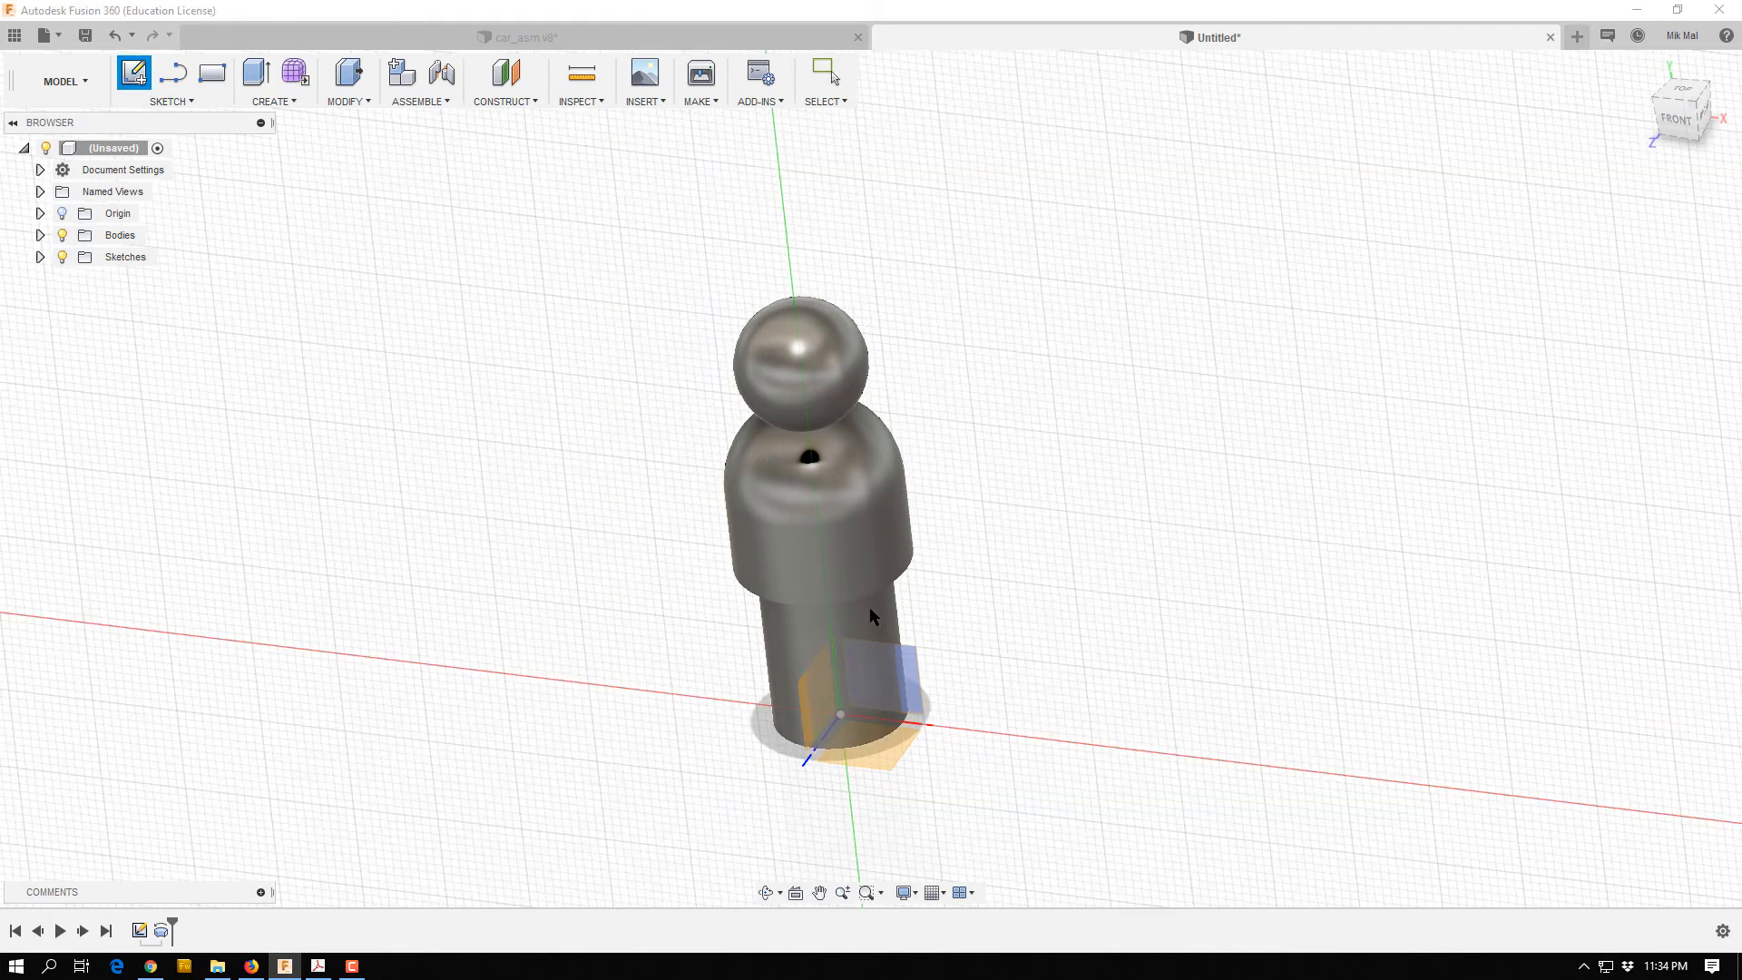
left_click(879, 659)
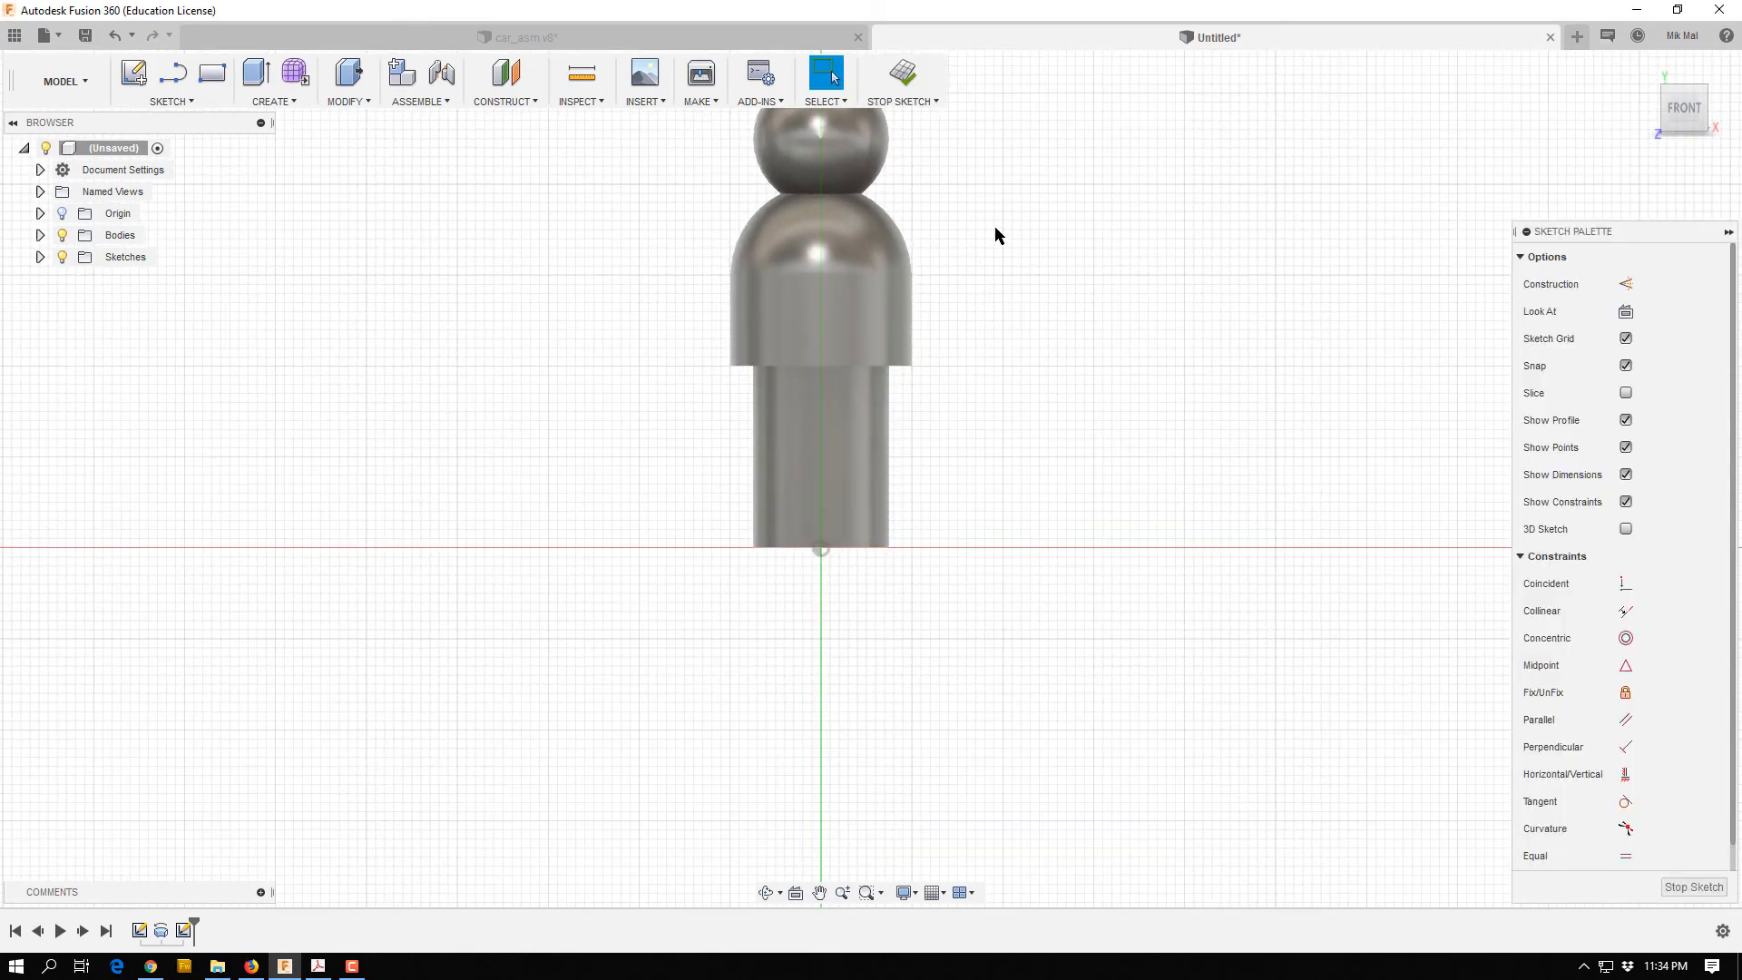
Draw a center rectangle 10 mm wide and 2 mm high on the upper half of the head, centred on the vertical axis.
middle_click_drag(995, 229, 902, 310, "ctrl+shift")
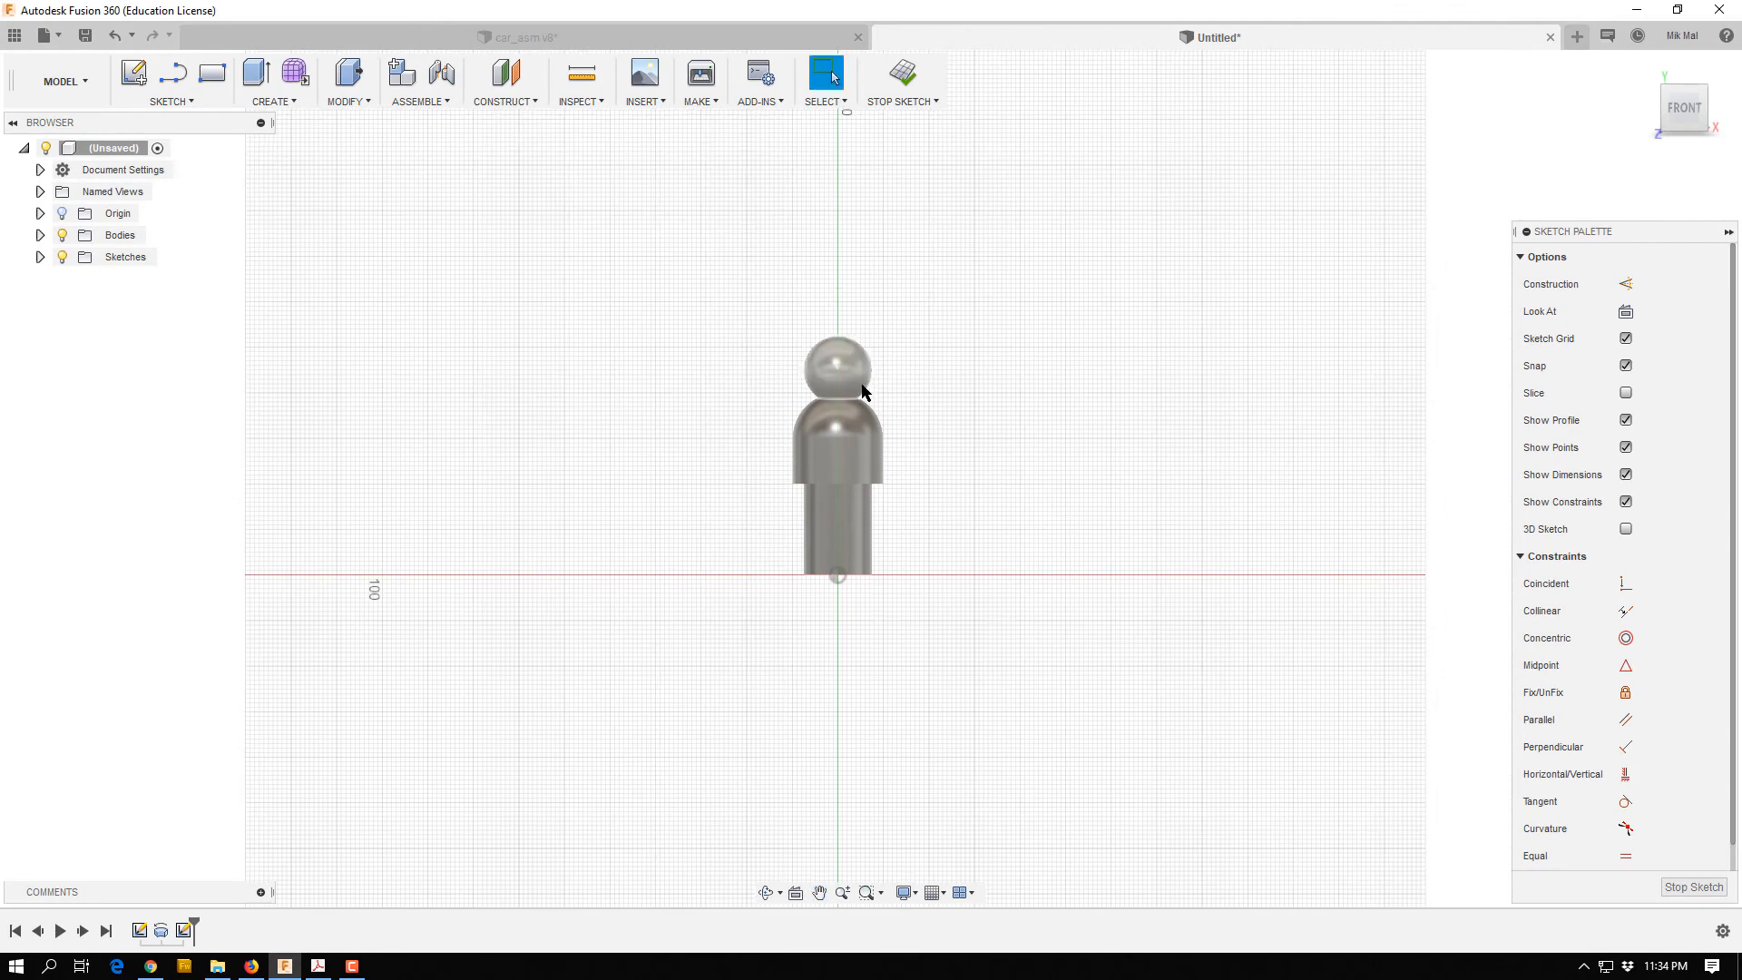
scroll(855, 381, "down", 1)
scroll(855, 381, "up", 4)
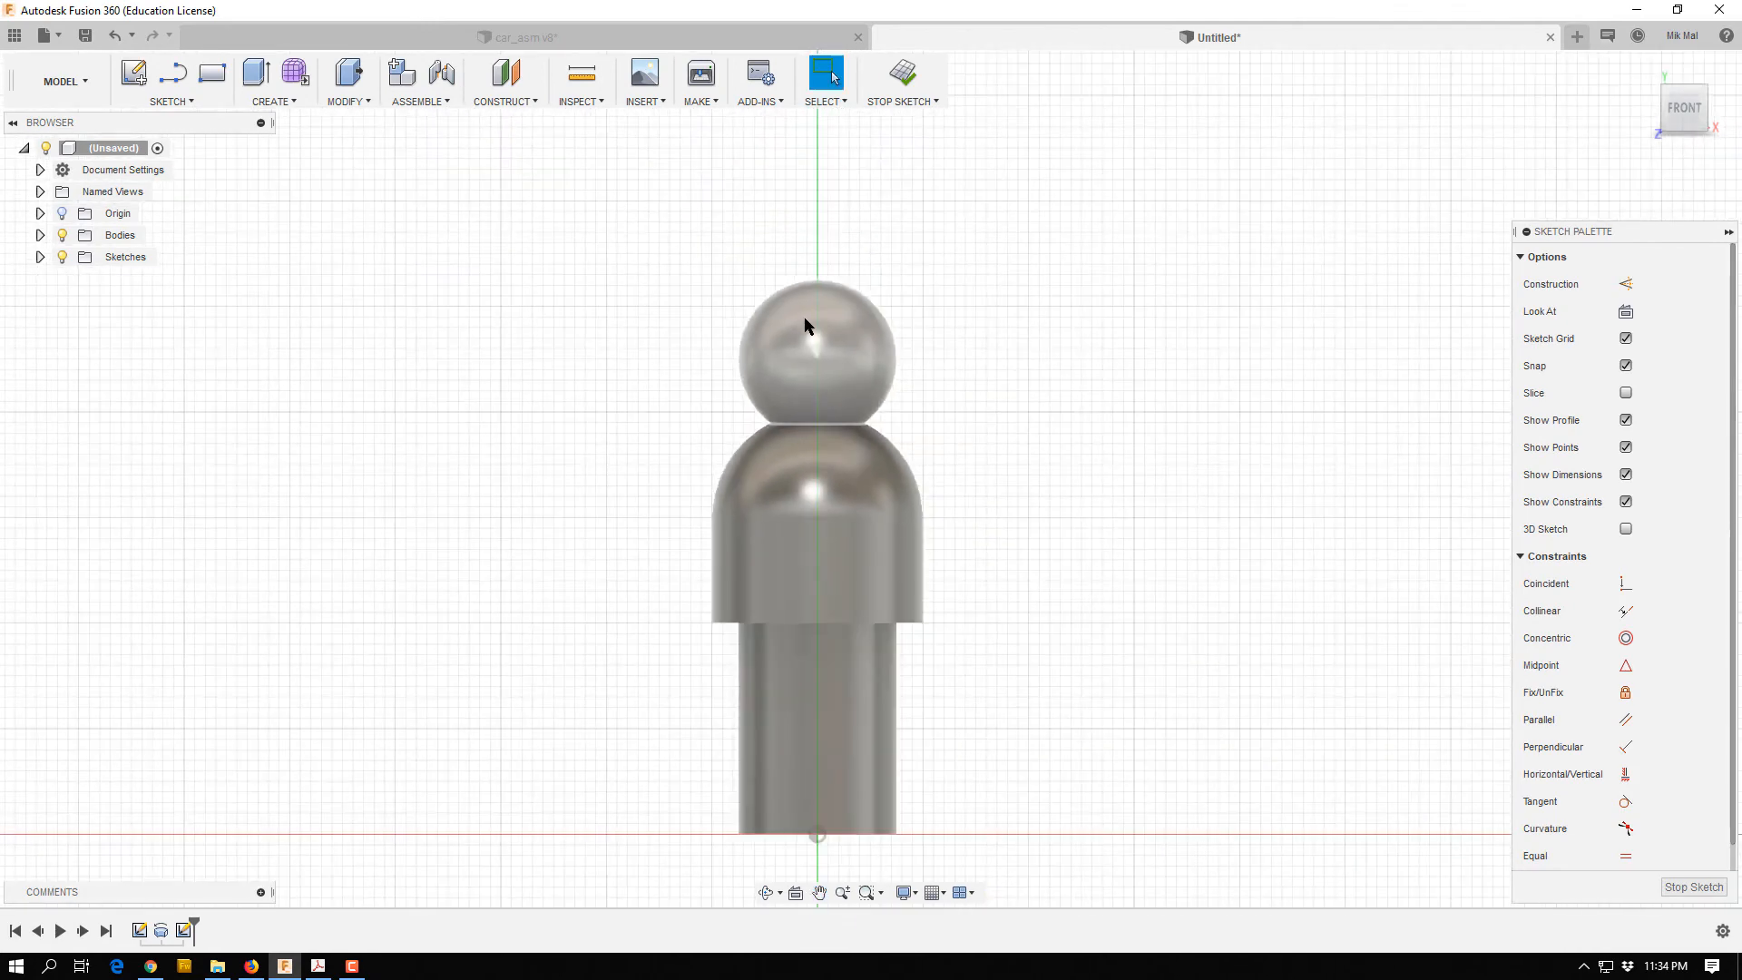
scroll(809, 308, "up", 2)
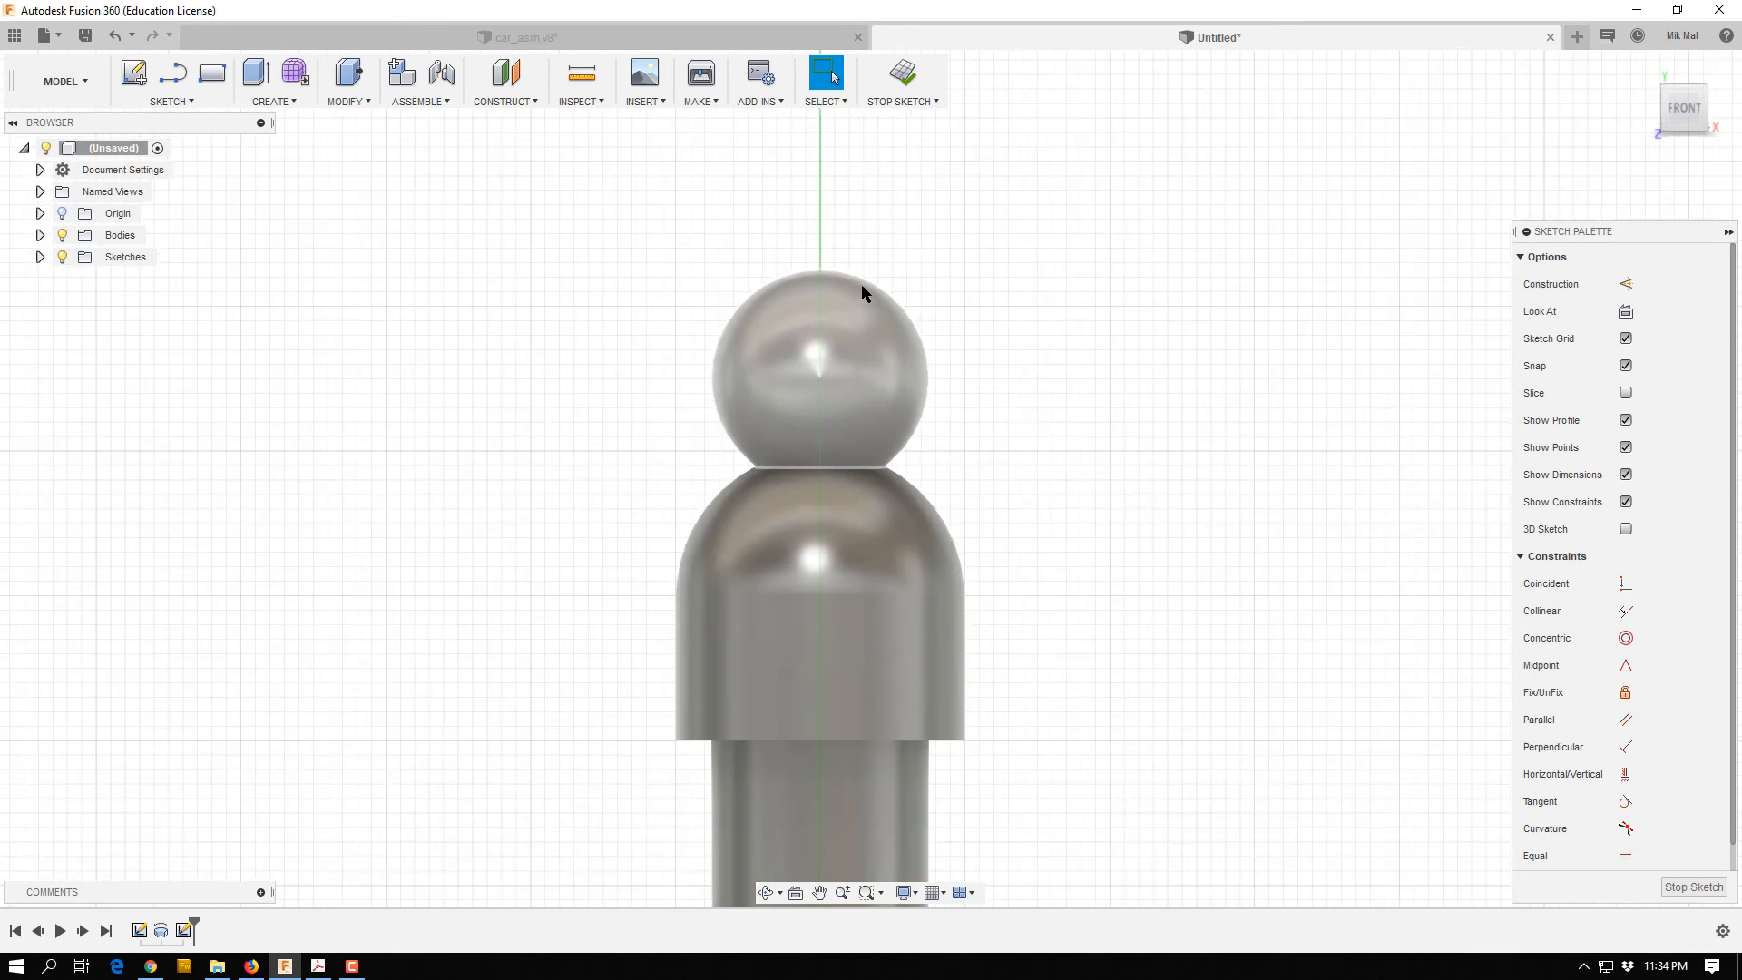
scroll(862, 292, "up", 1)
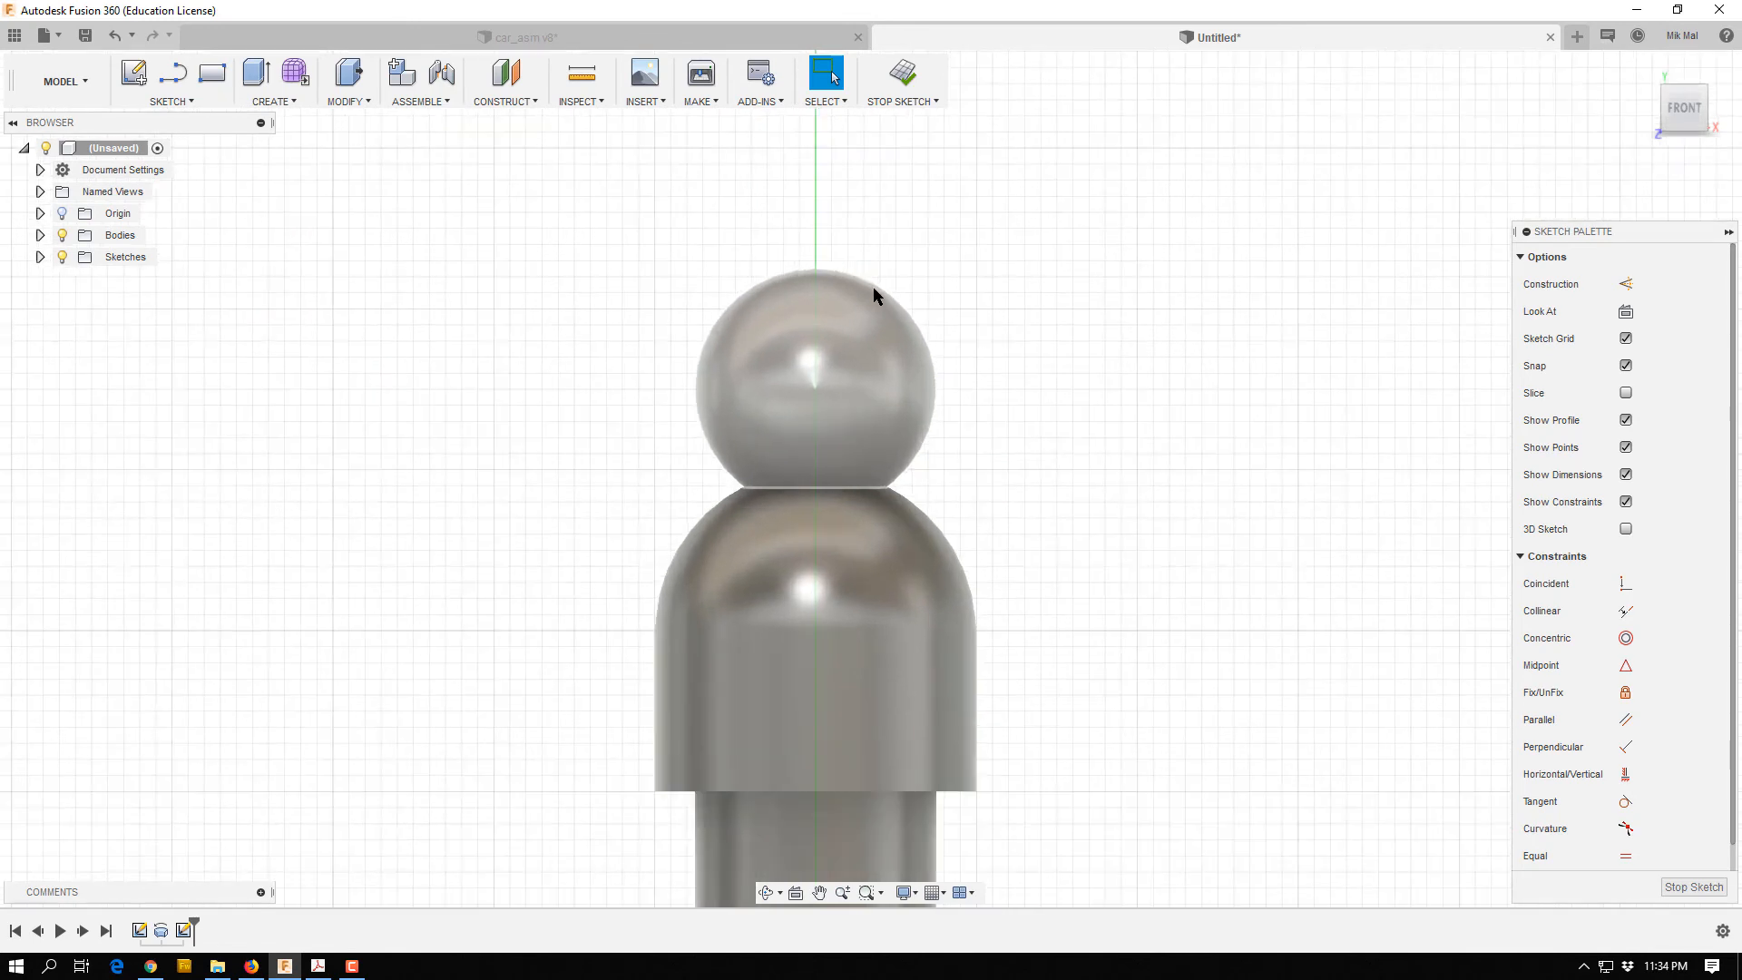
left_click(193, 103)
mouse_move(227, 167)
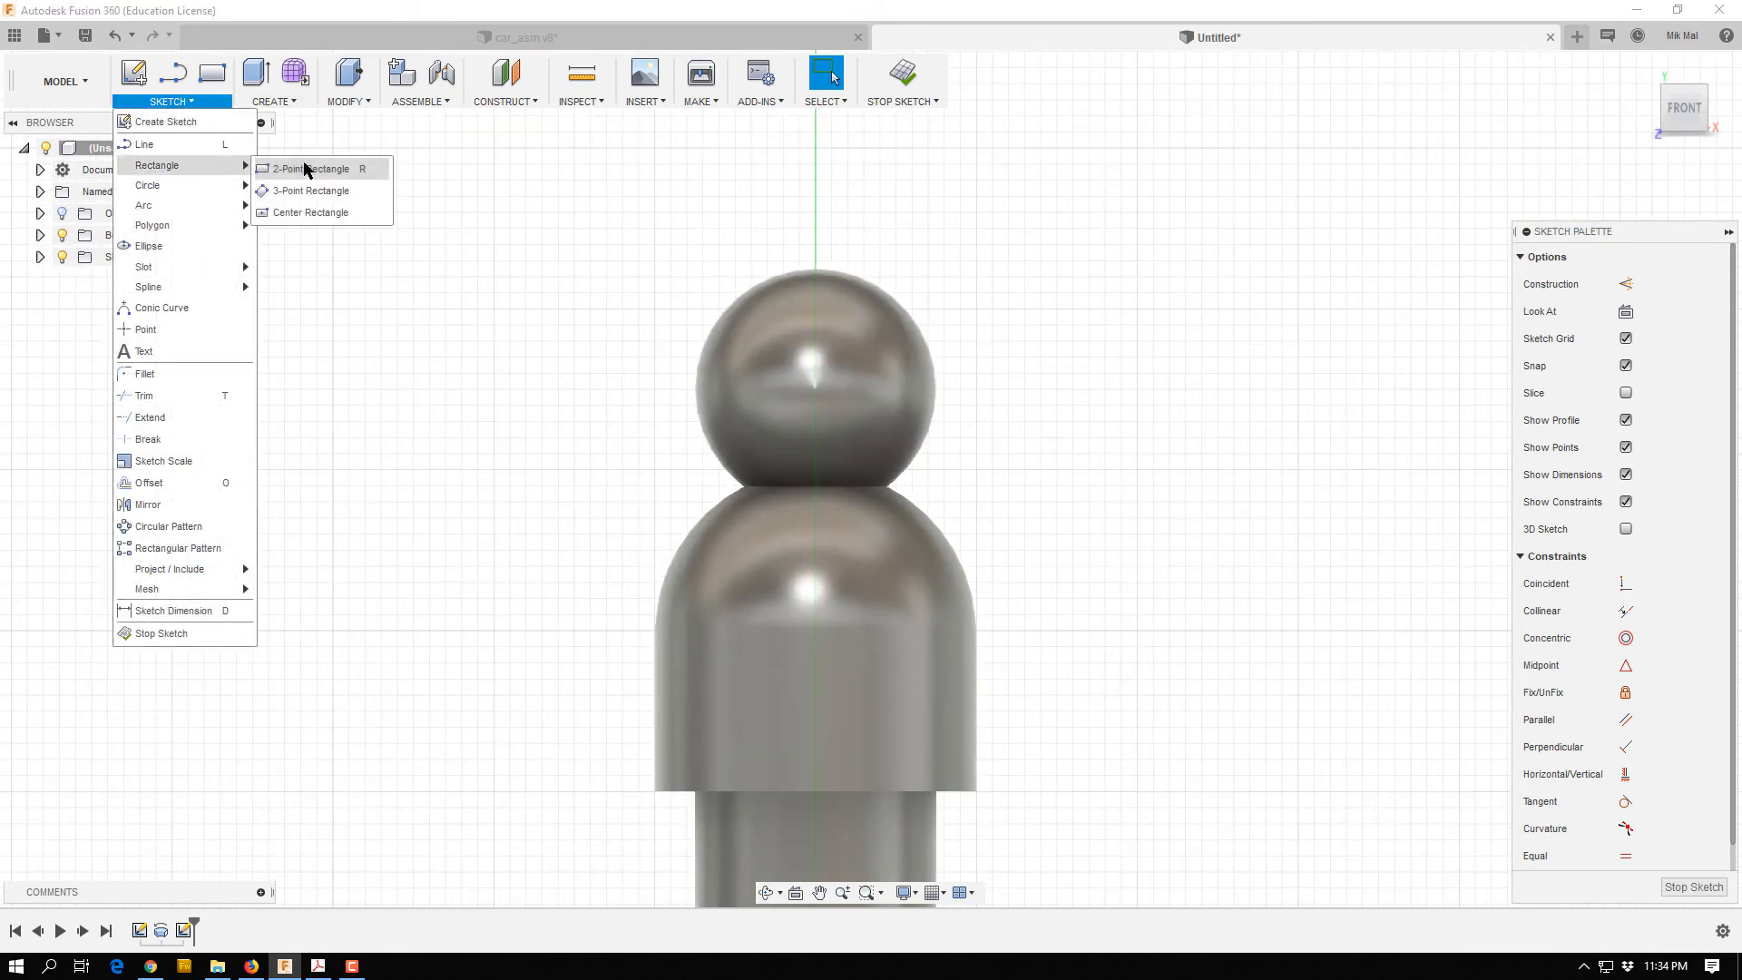
left_click(308, 213)
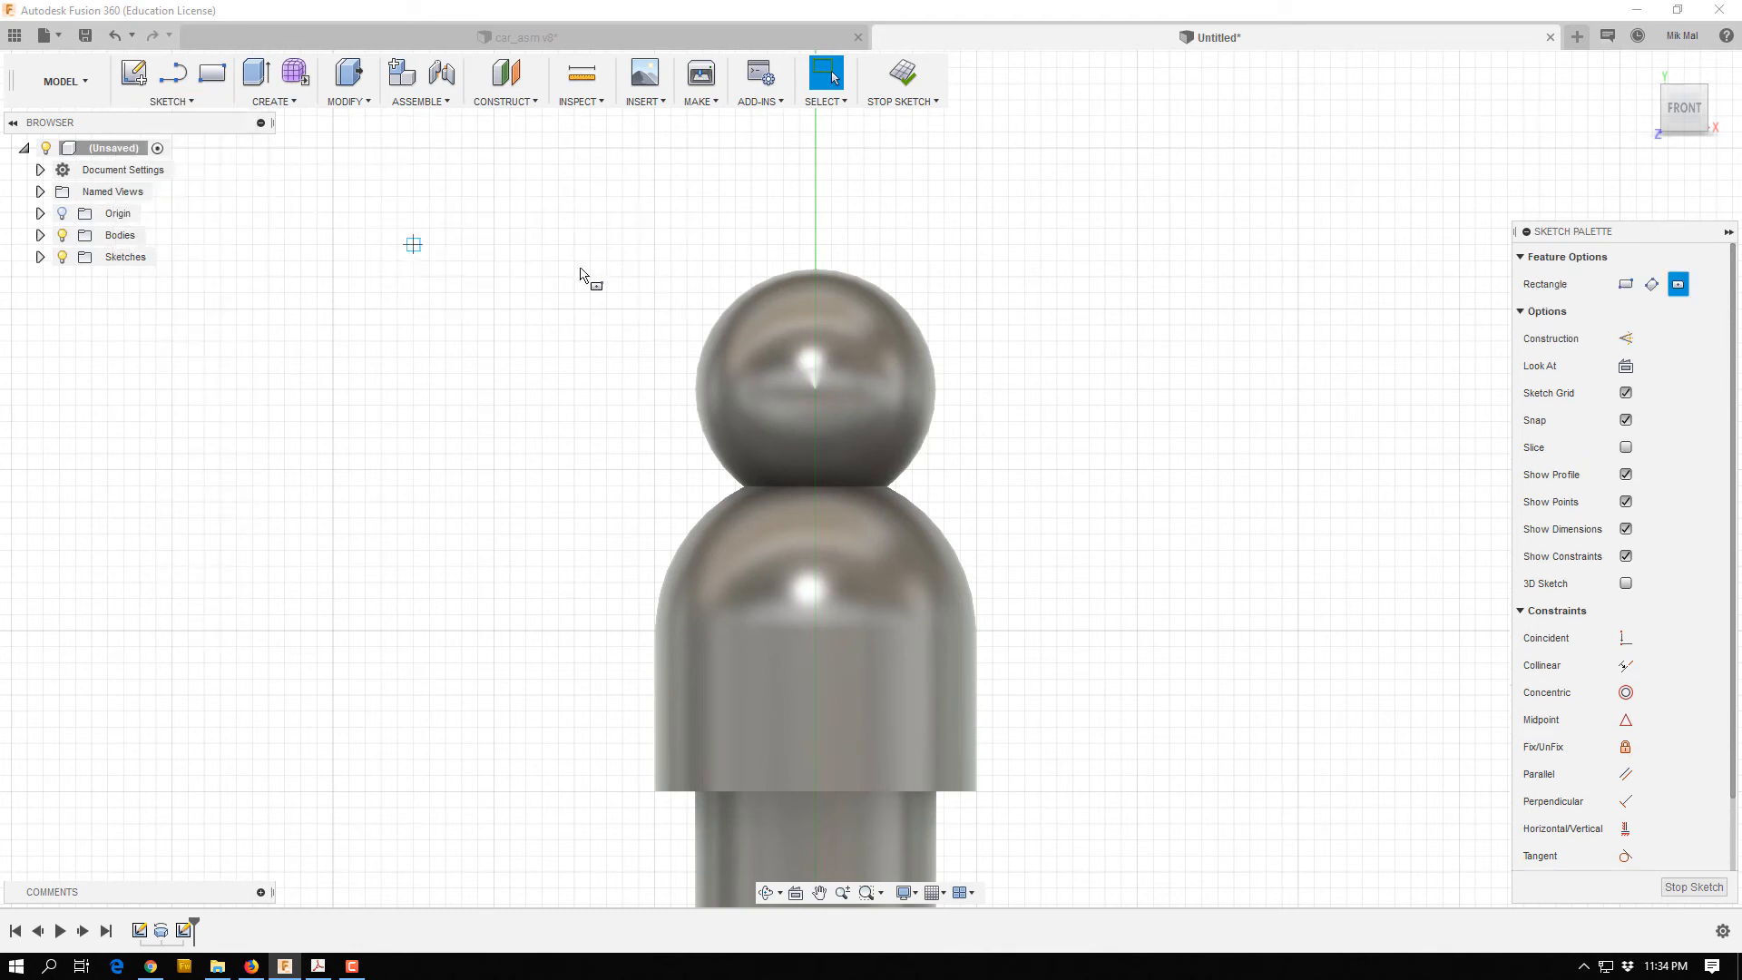
left_click(814, 348)
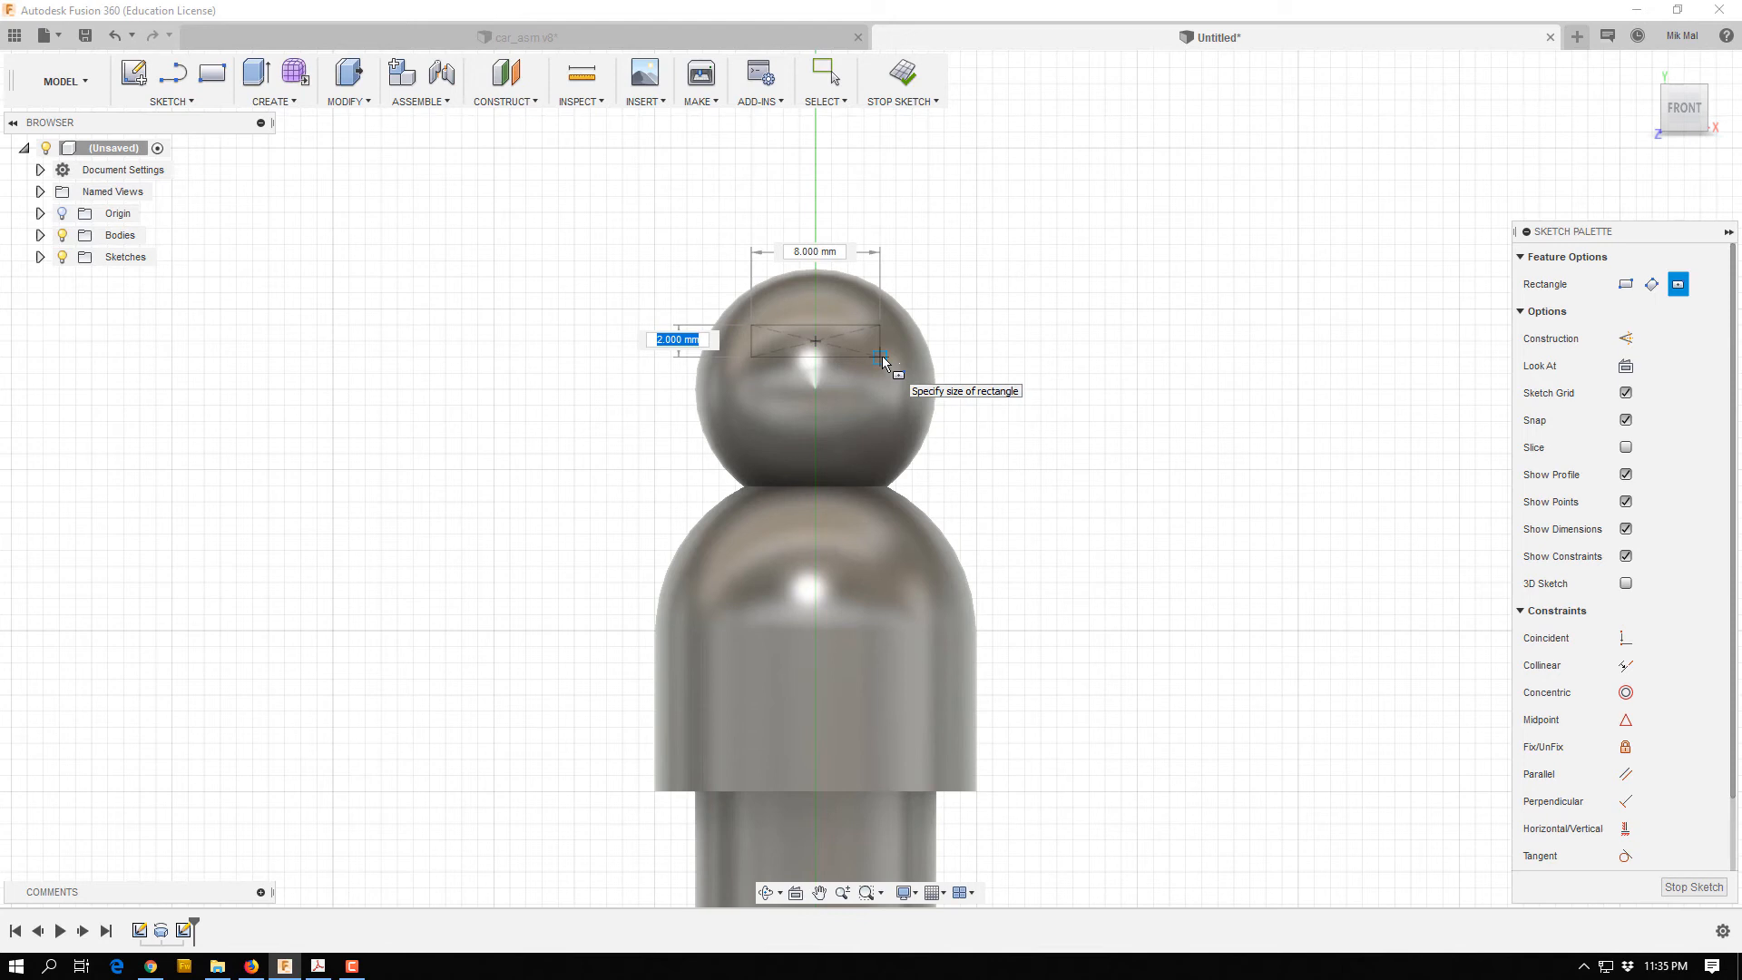
type("2")
key("Tab")
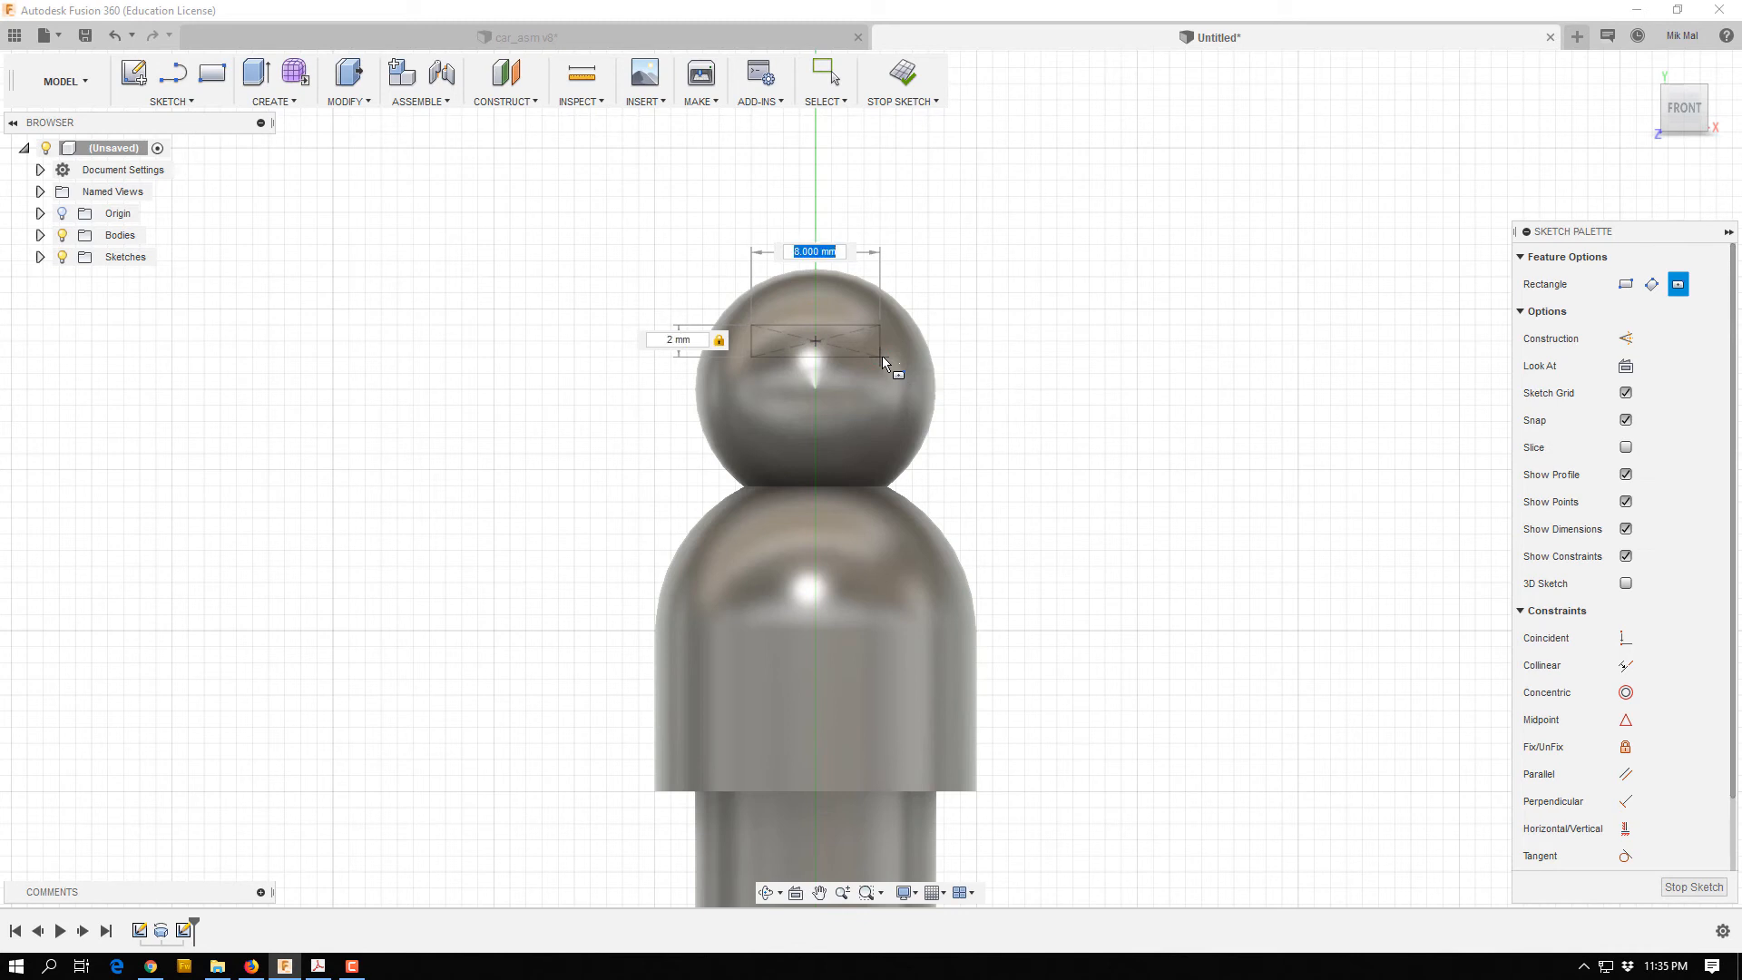
type("10")
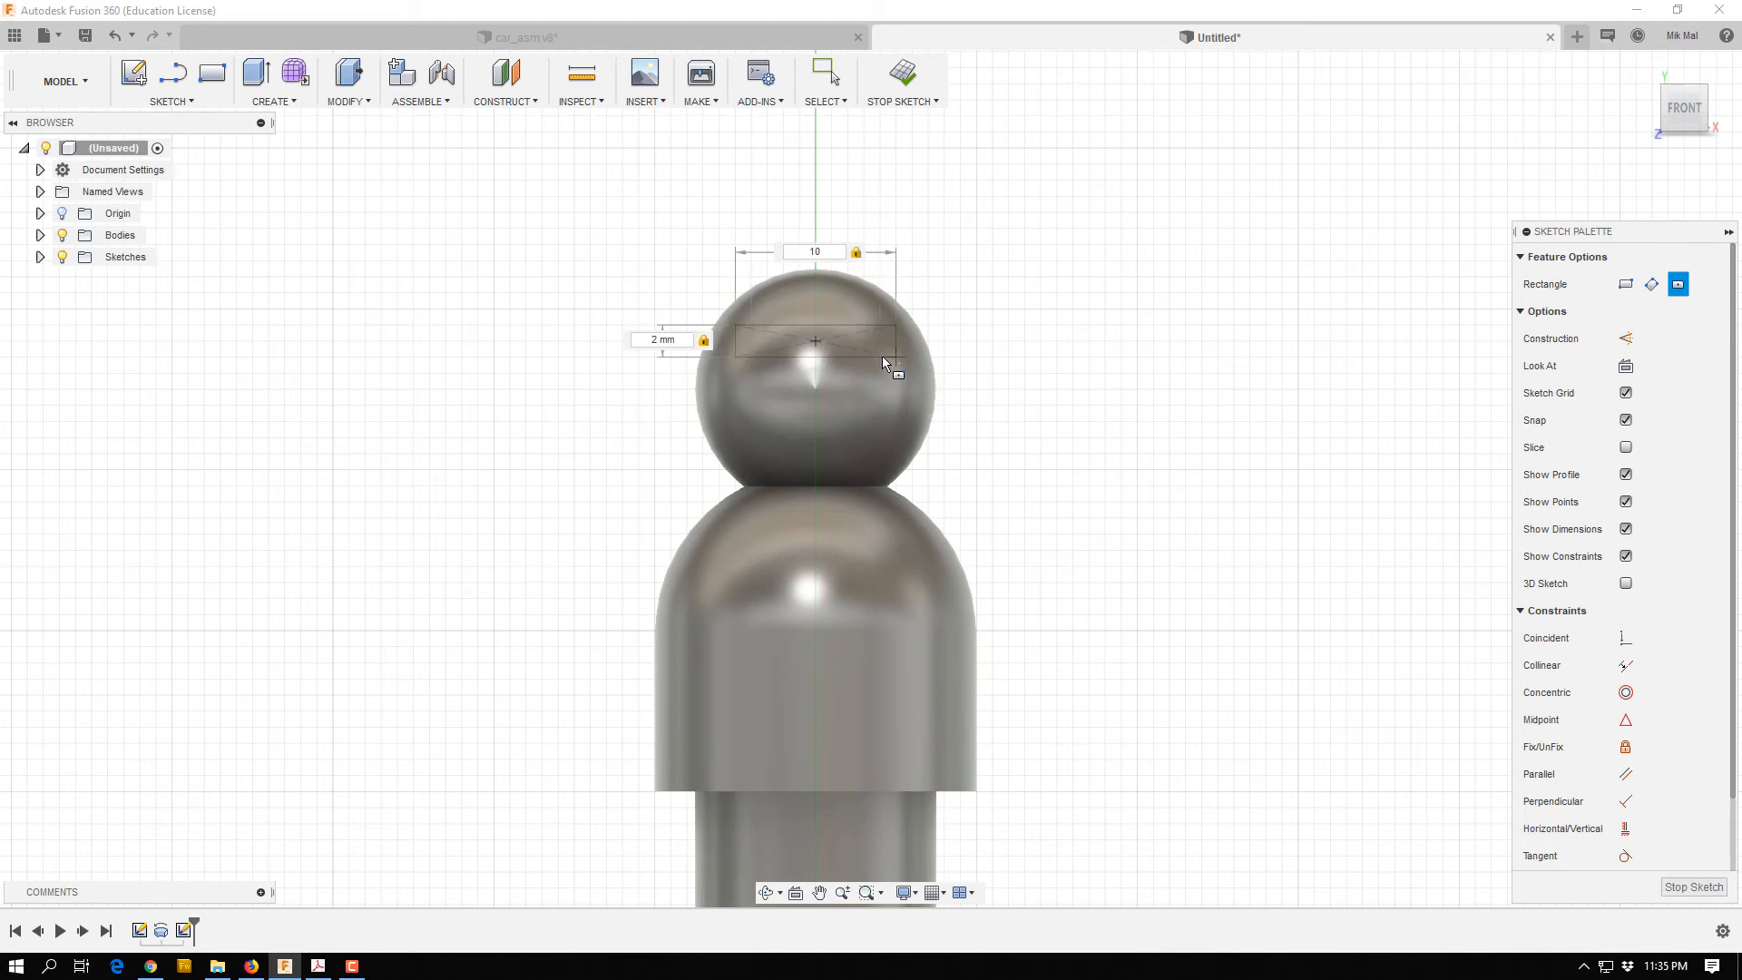
key("Return")
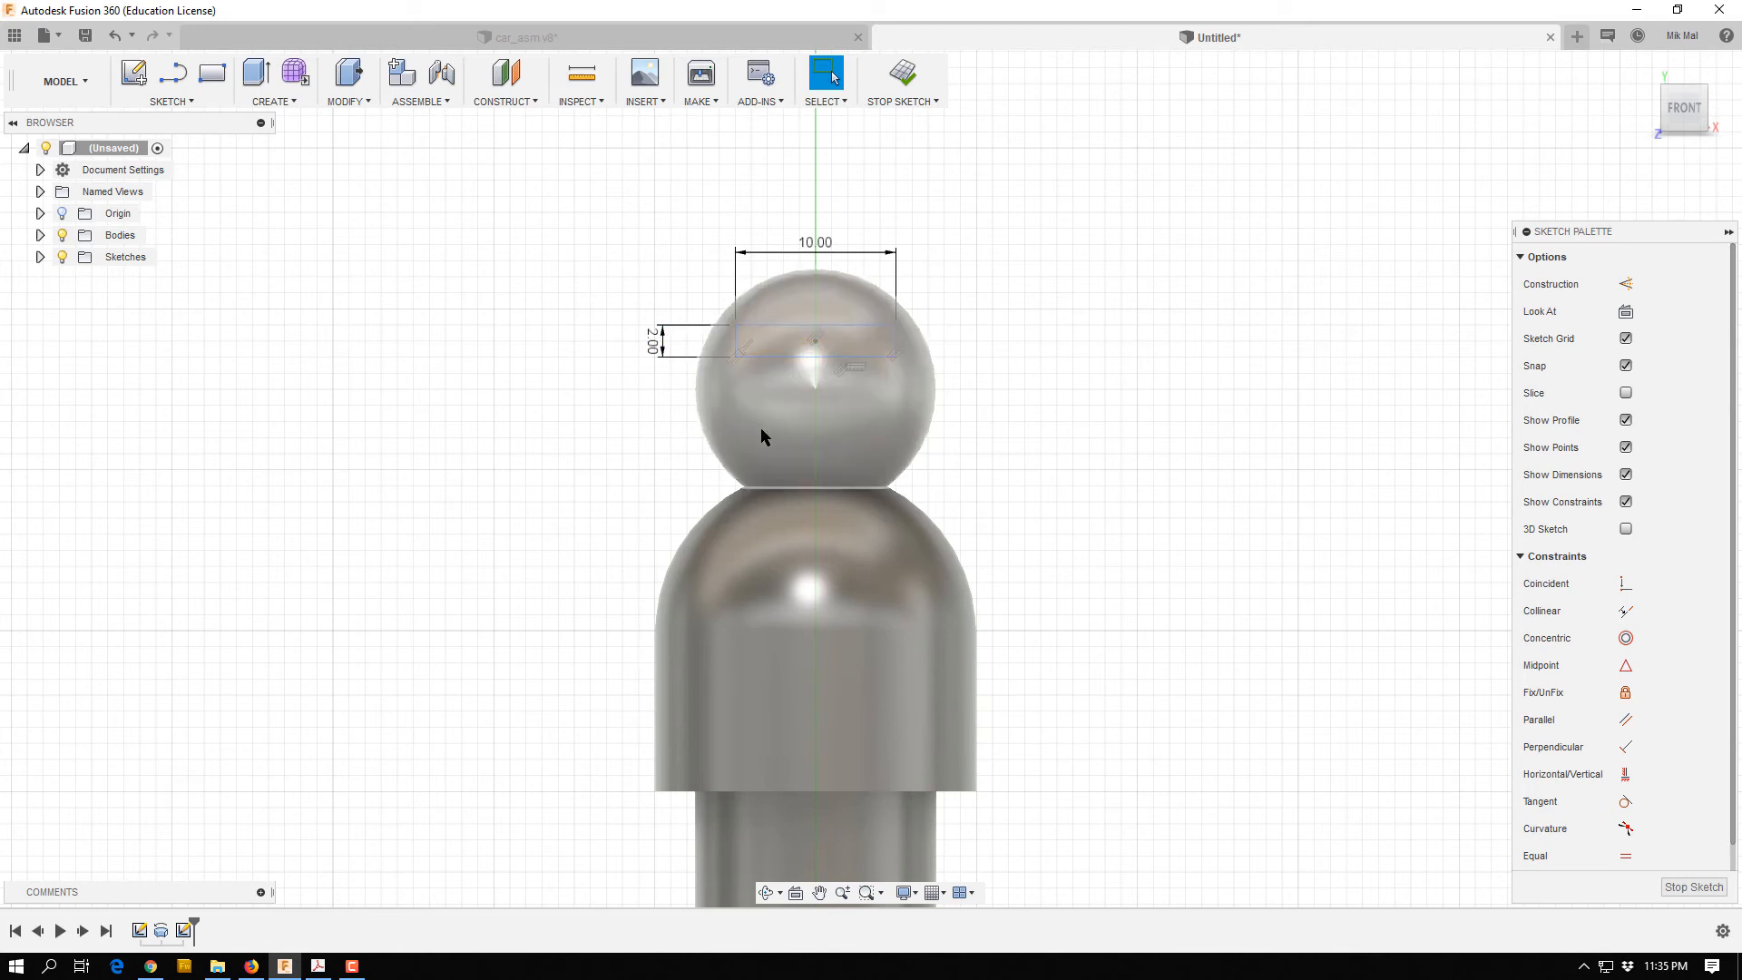
Dimension the rectangle's lower edge 46 mm above the figure's base and finish the sketch.
scroll(943, 531, "down", 5)
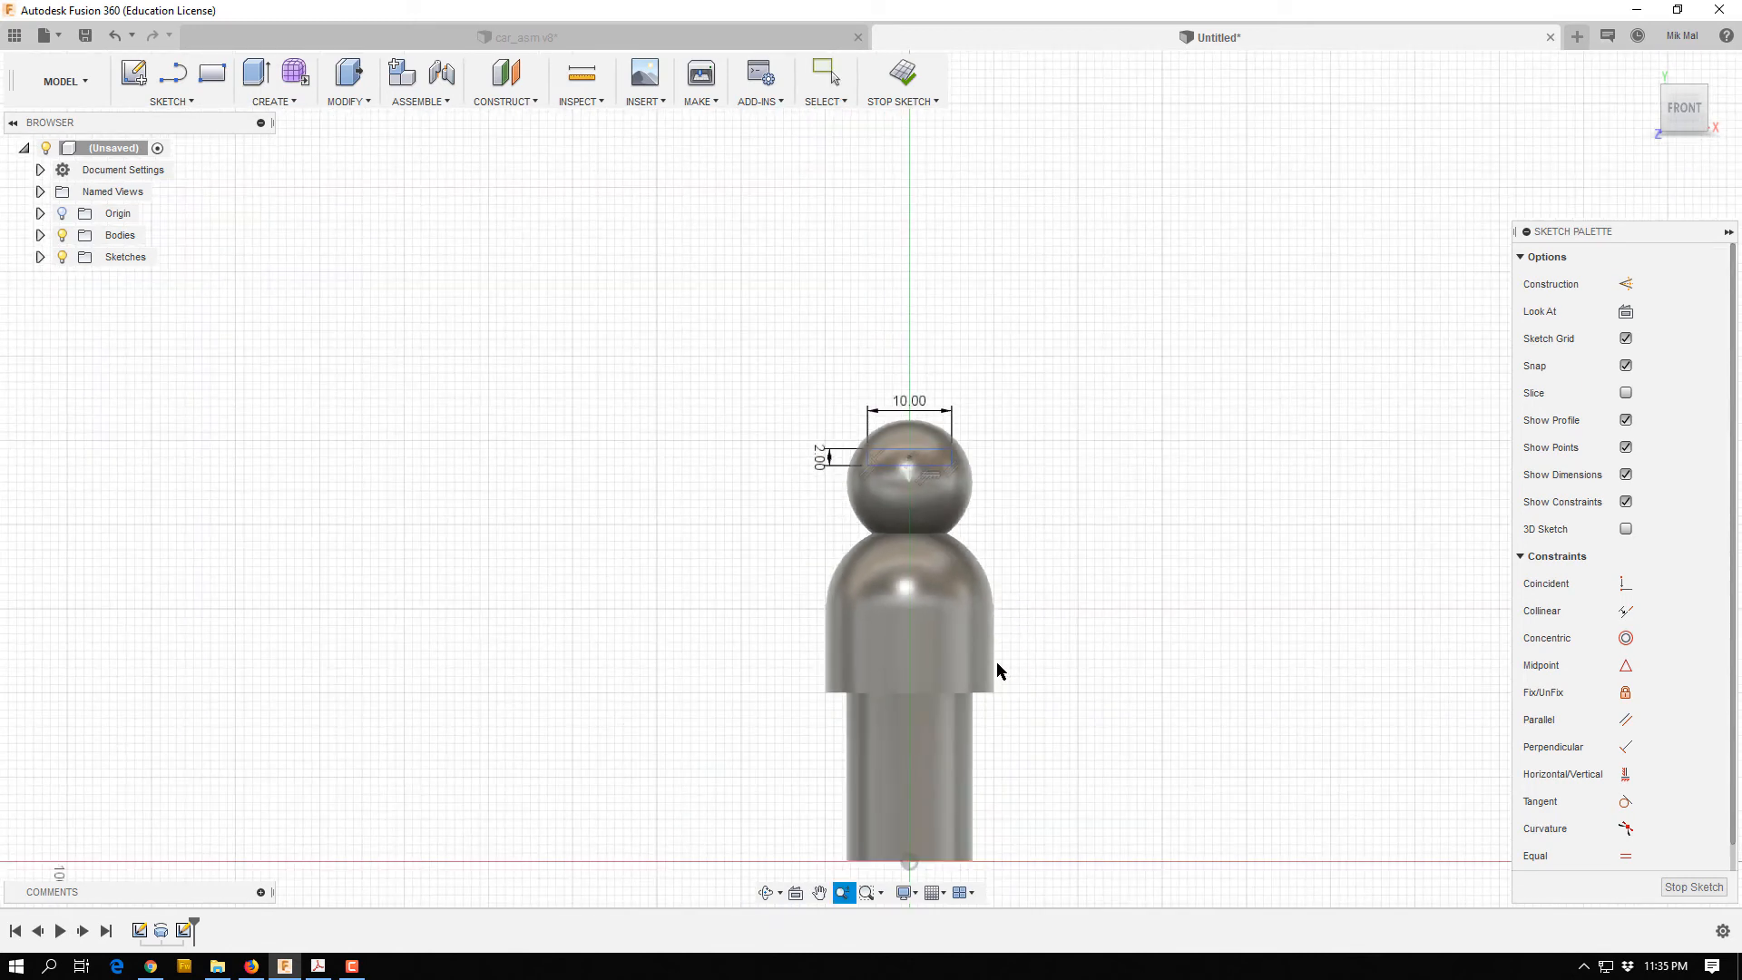
scroll(999, 665, "up", 5)
scroll(1034, 666, "down", 3)
middle_click_drag(1061, 669, 921, 358)
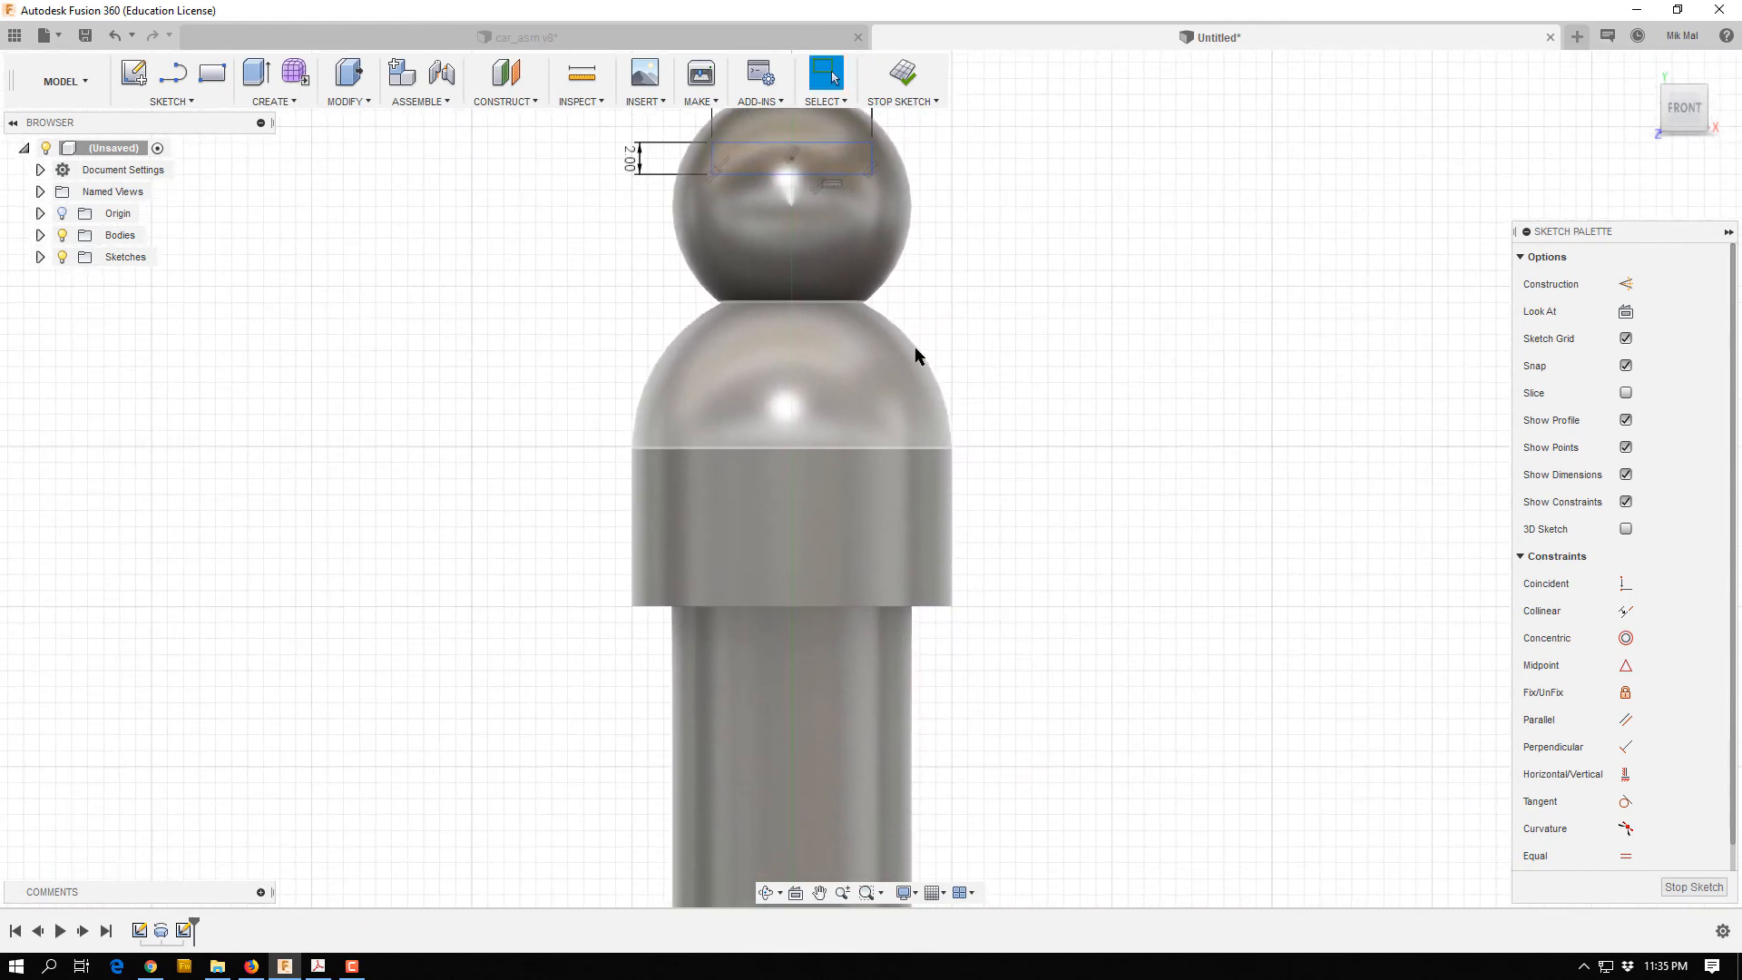
scroll(934, 455, "down", 3)
scroll(1017, 308, "up", 1)
scroll(1017, 308, "down", 1)
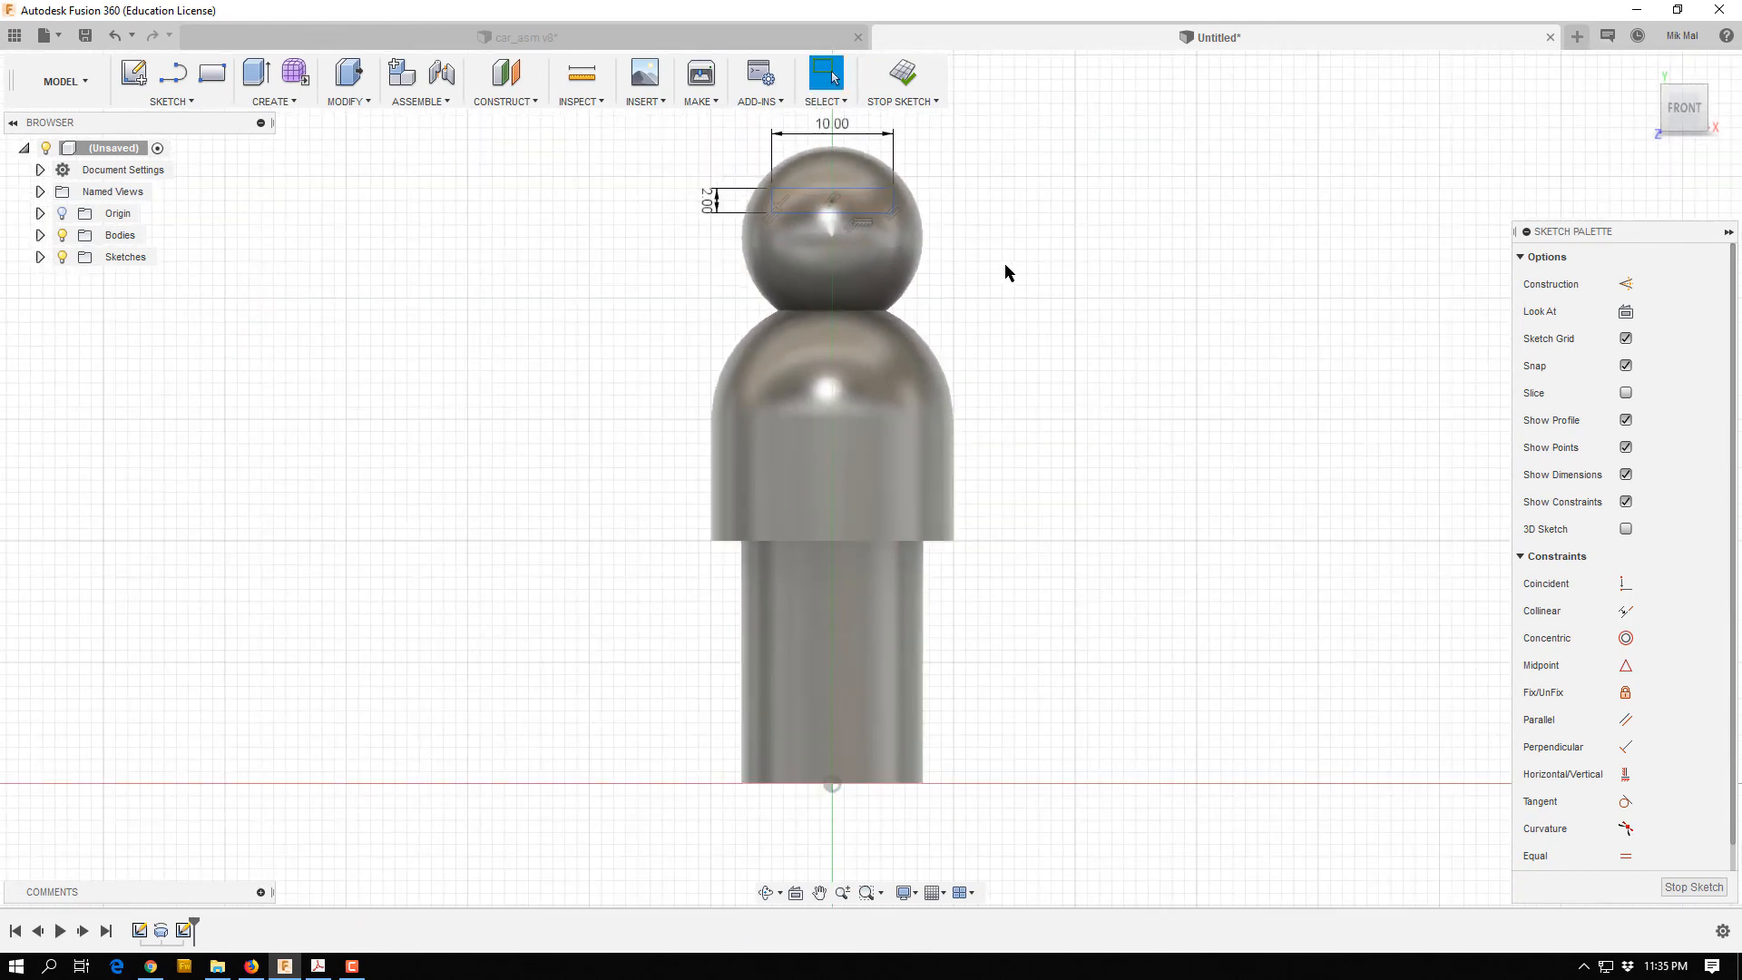
key("d")
left_click(802, 212)
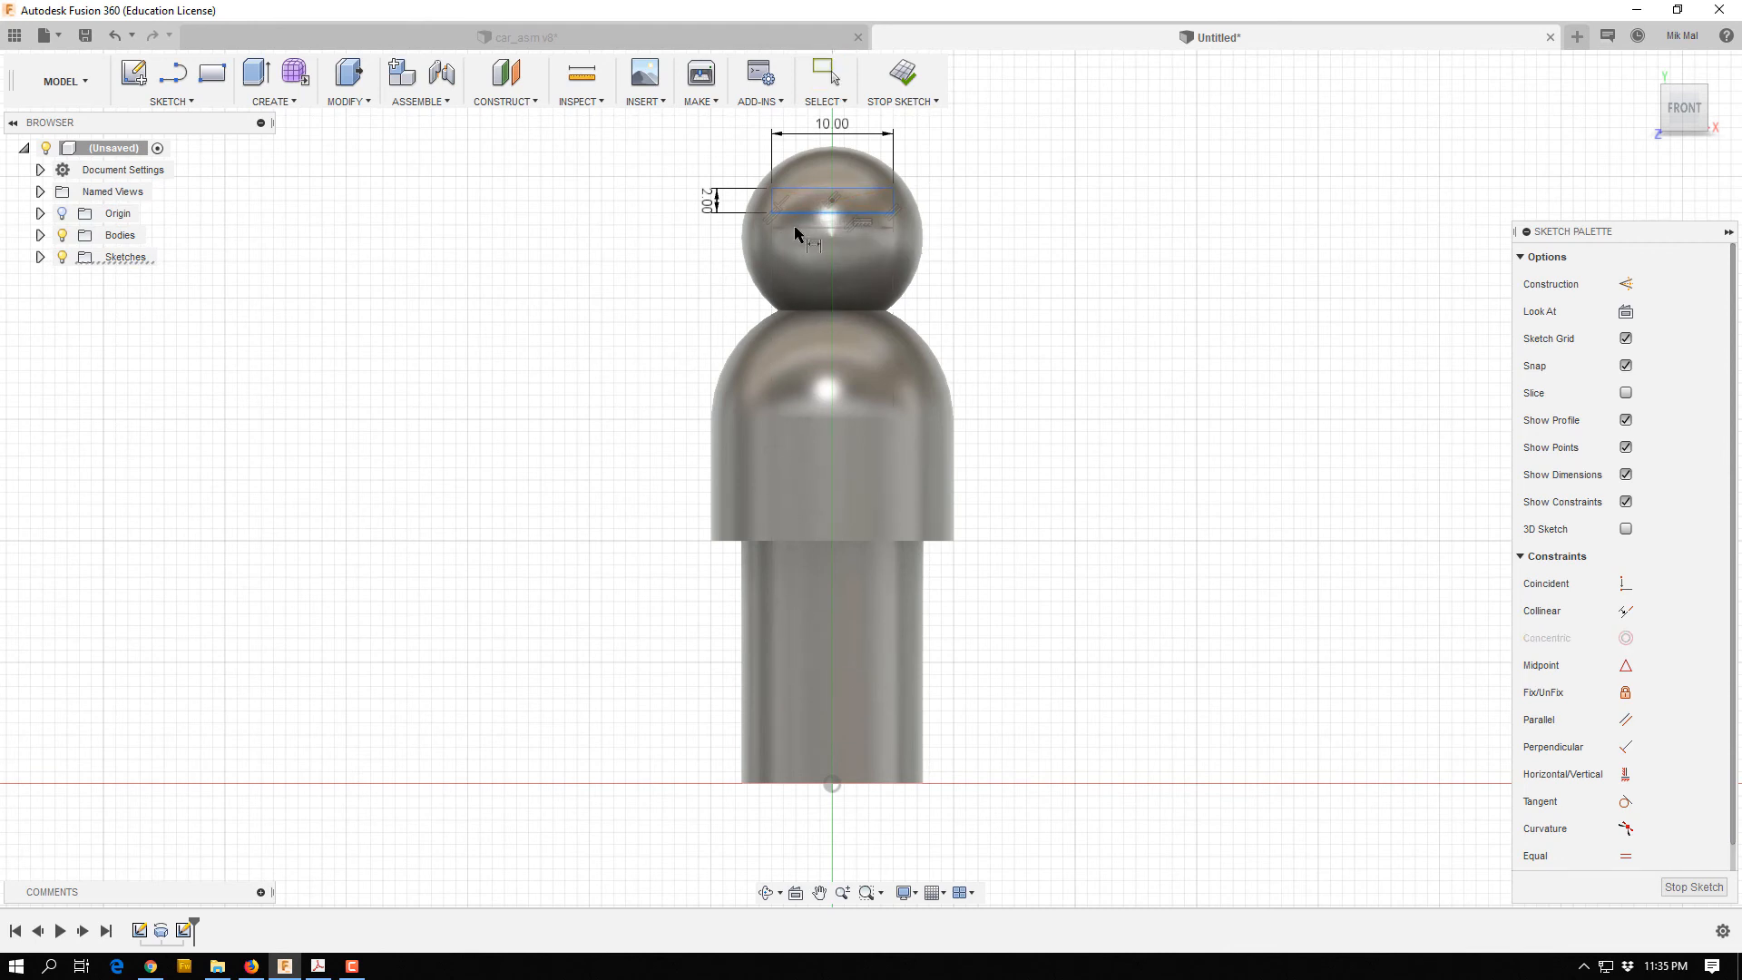
left_click(786, 786)
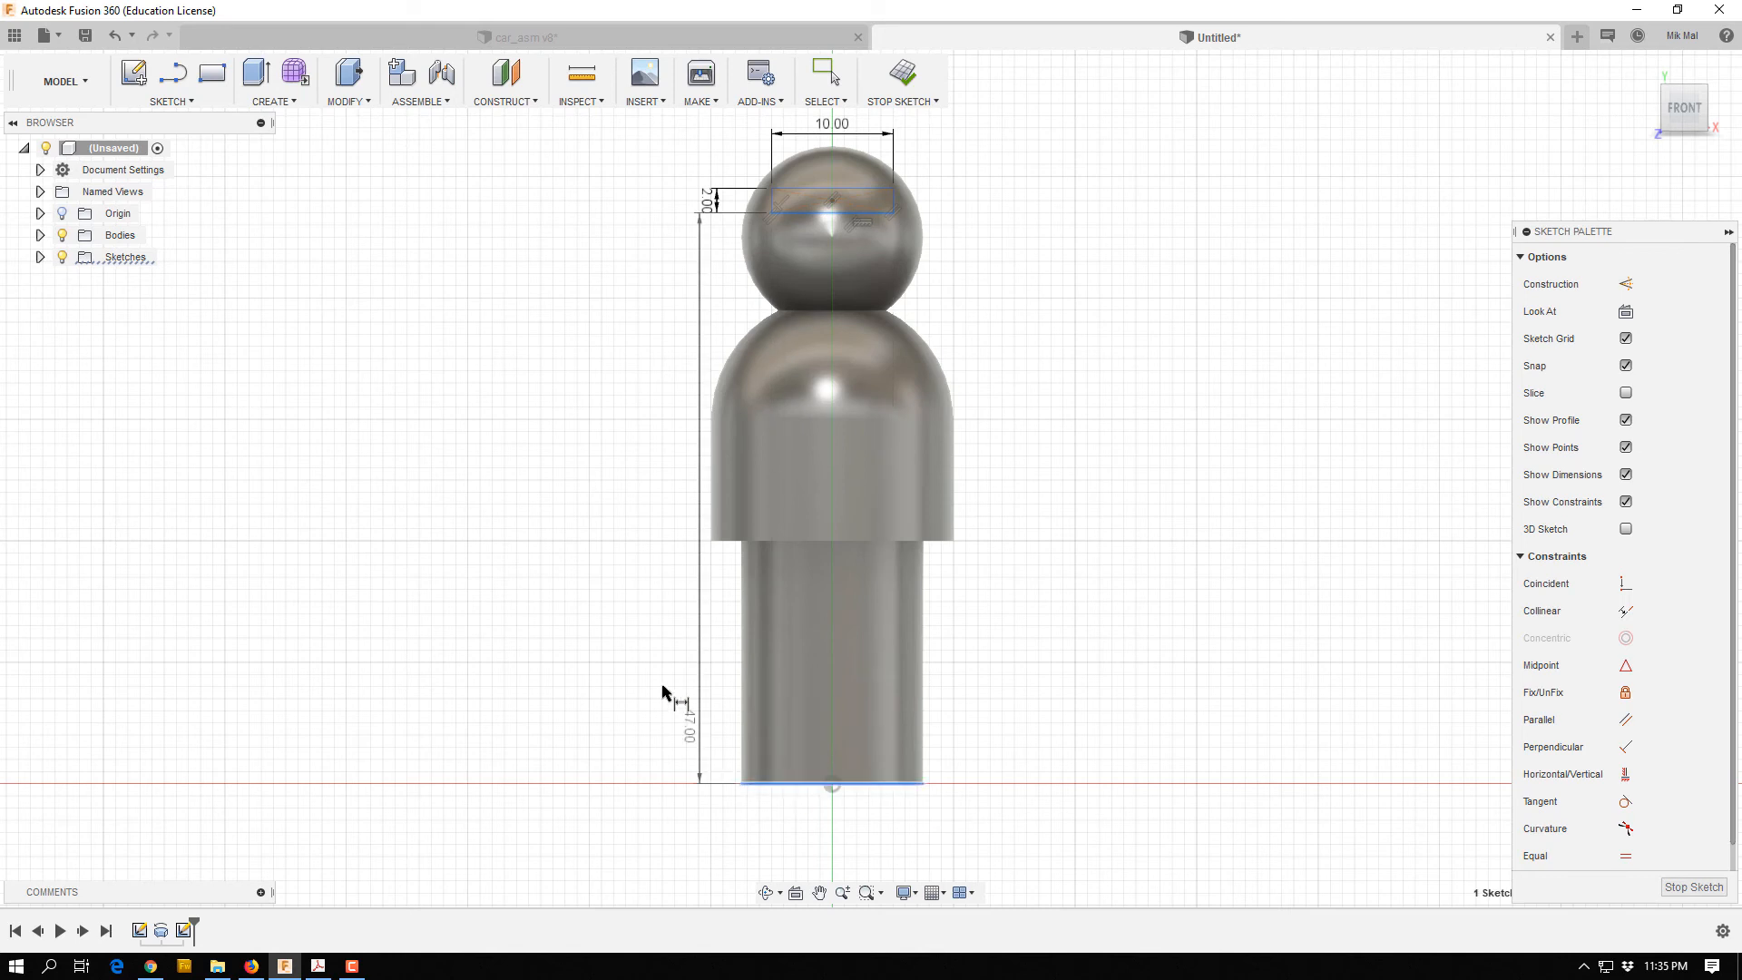
left_click(590, 541)
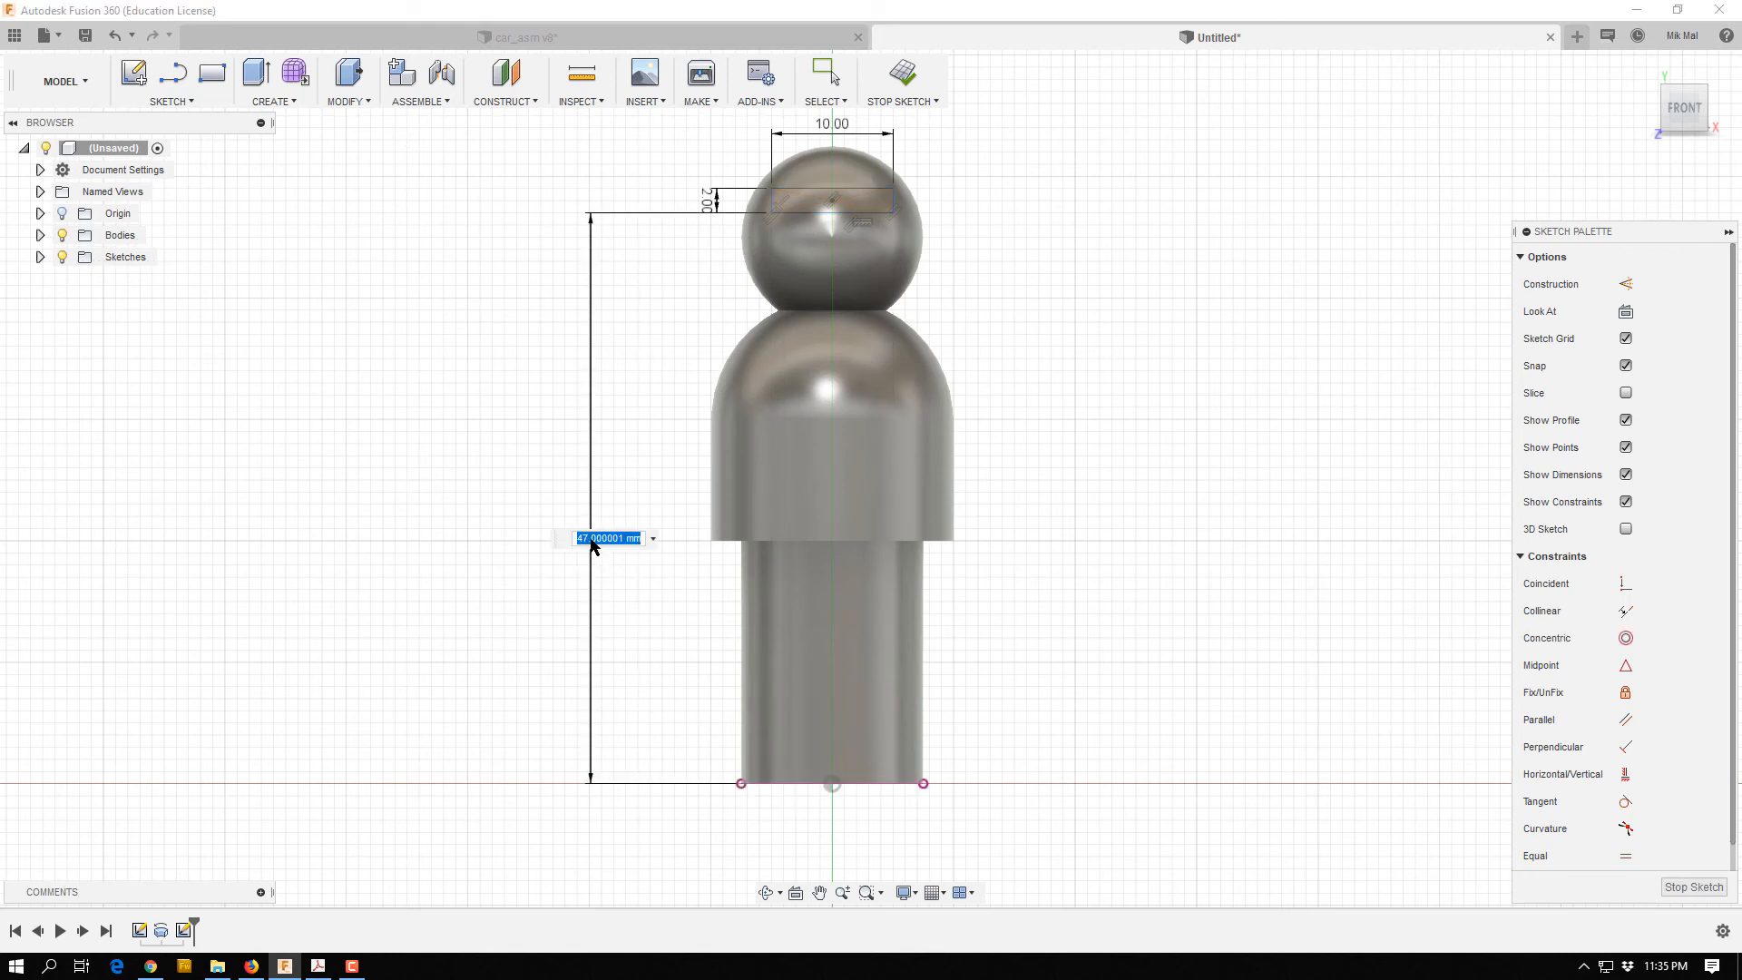
type("46")
key("Return")
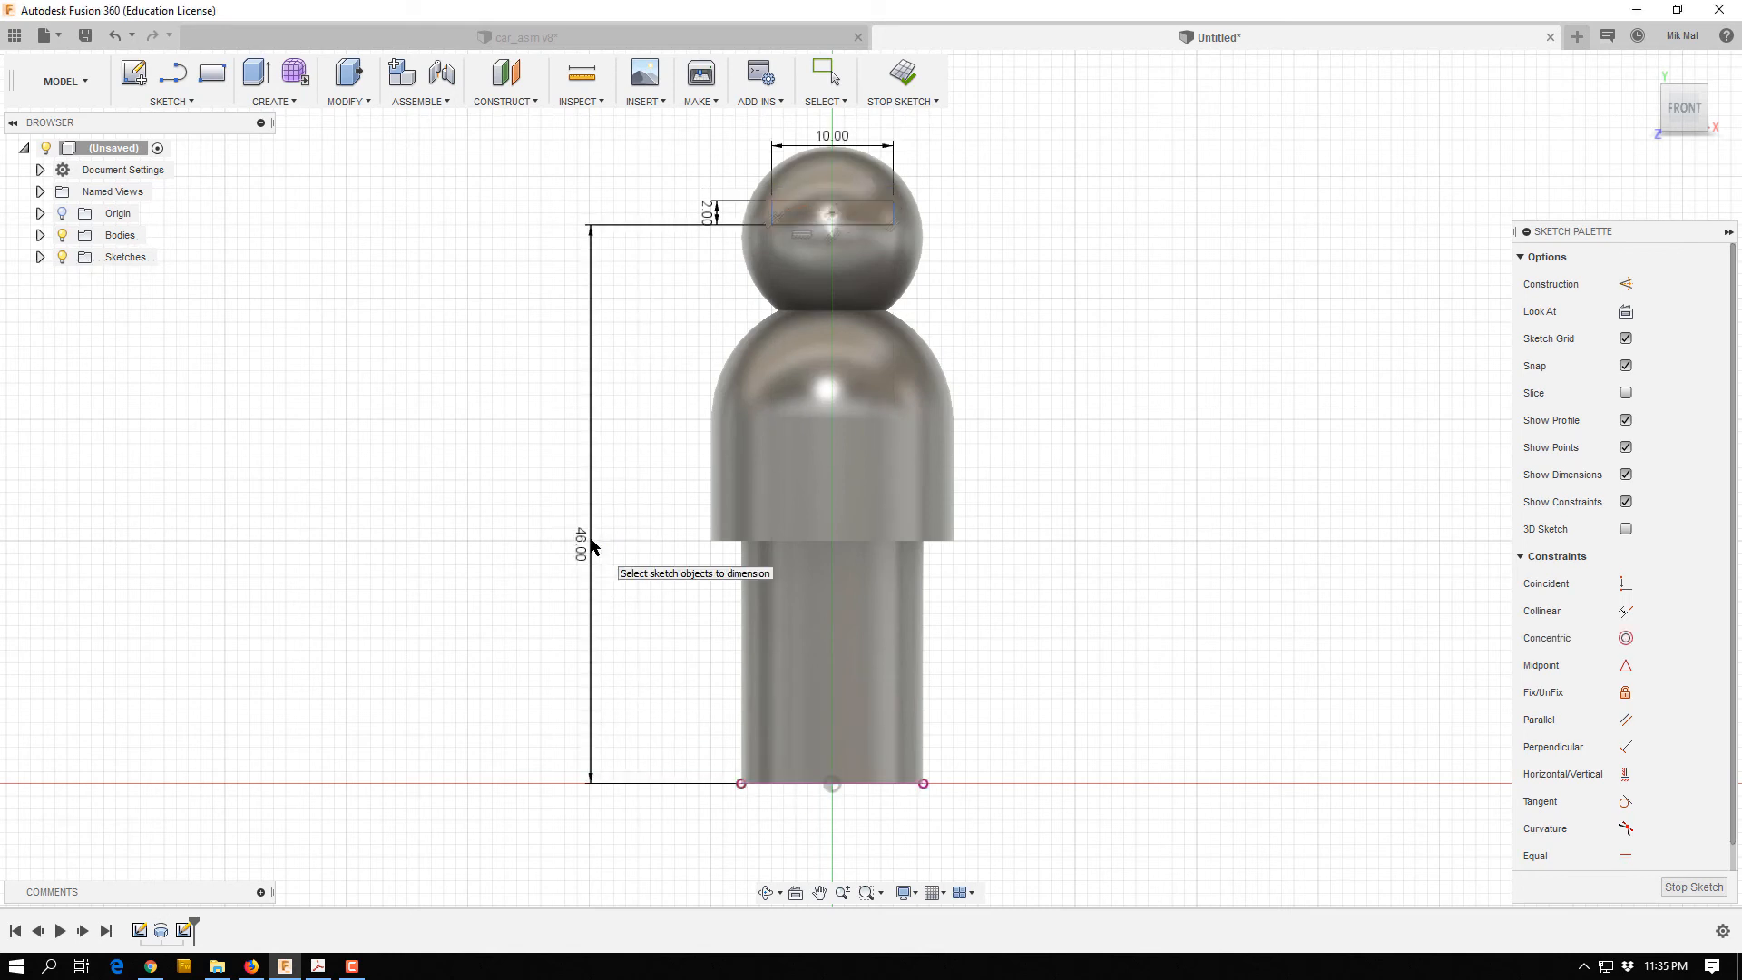
left_click(905, 72)
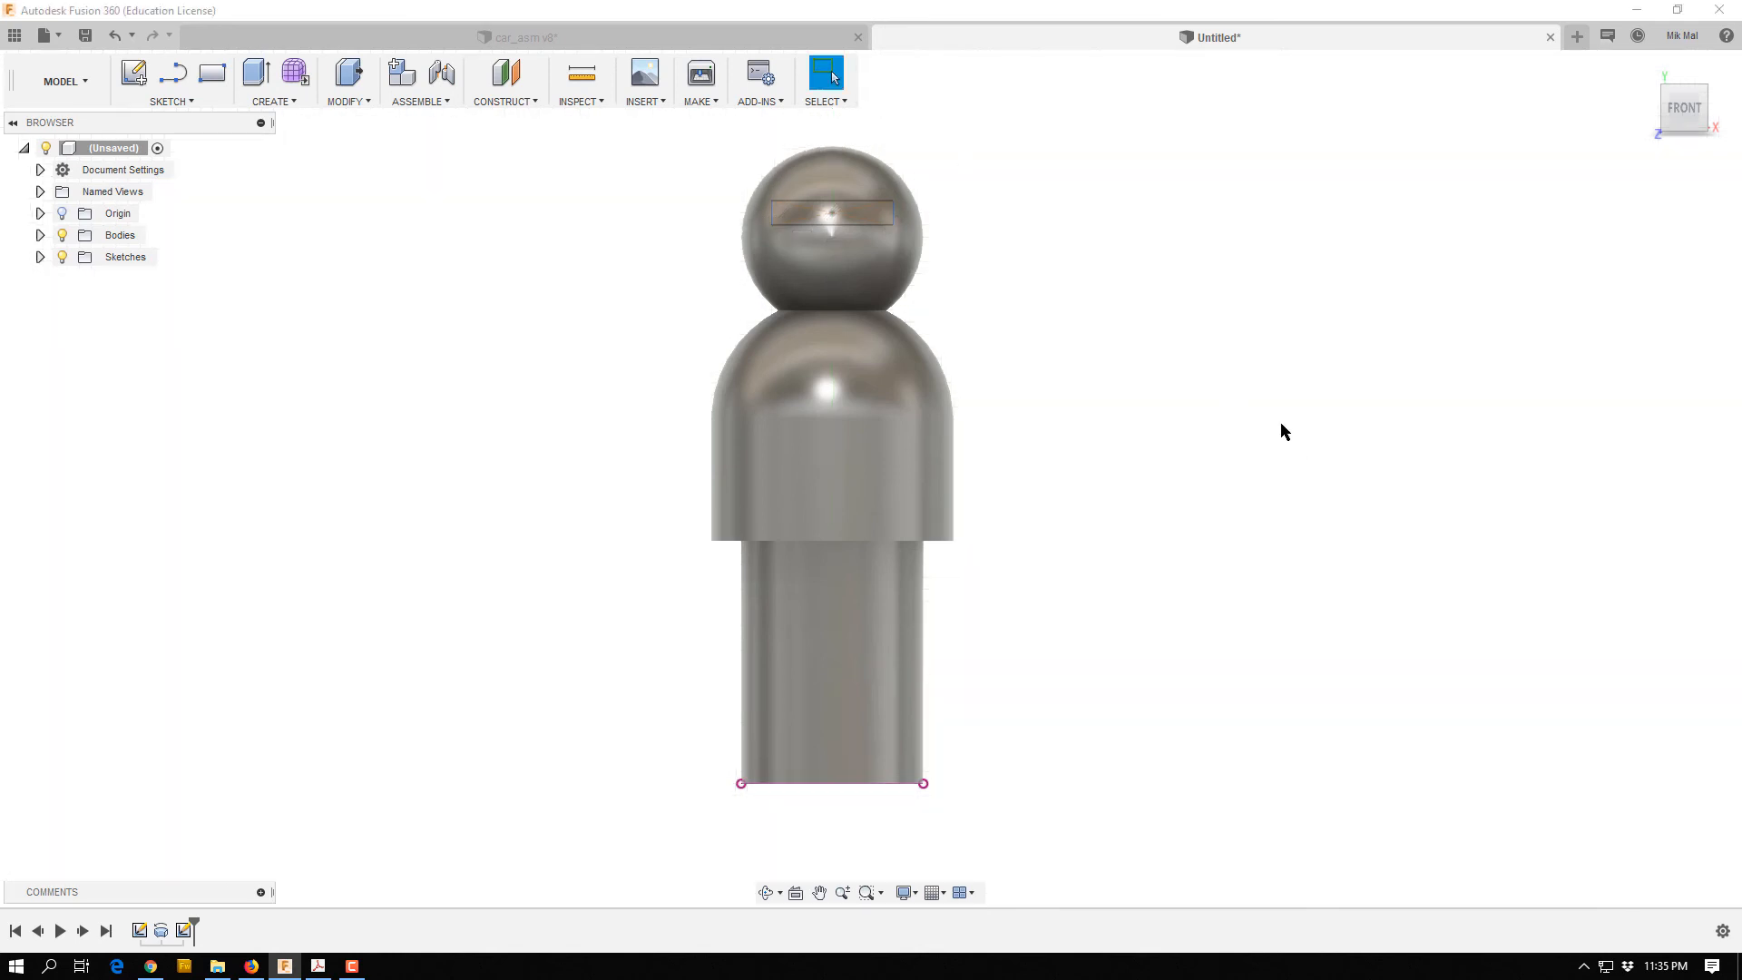
Extrude the rectangle 12.5 mm toward the front of the head as a cut.
mouse_move(1279, 424)
middle_mouse_down("shift")
mouse_move(1180, 381)
mouse_move(1156, 414)
middle_mouse_up("shift")
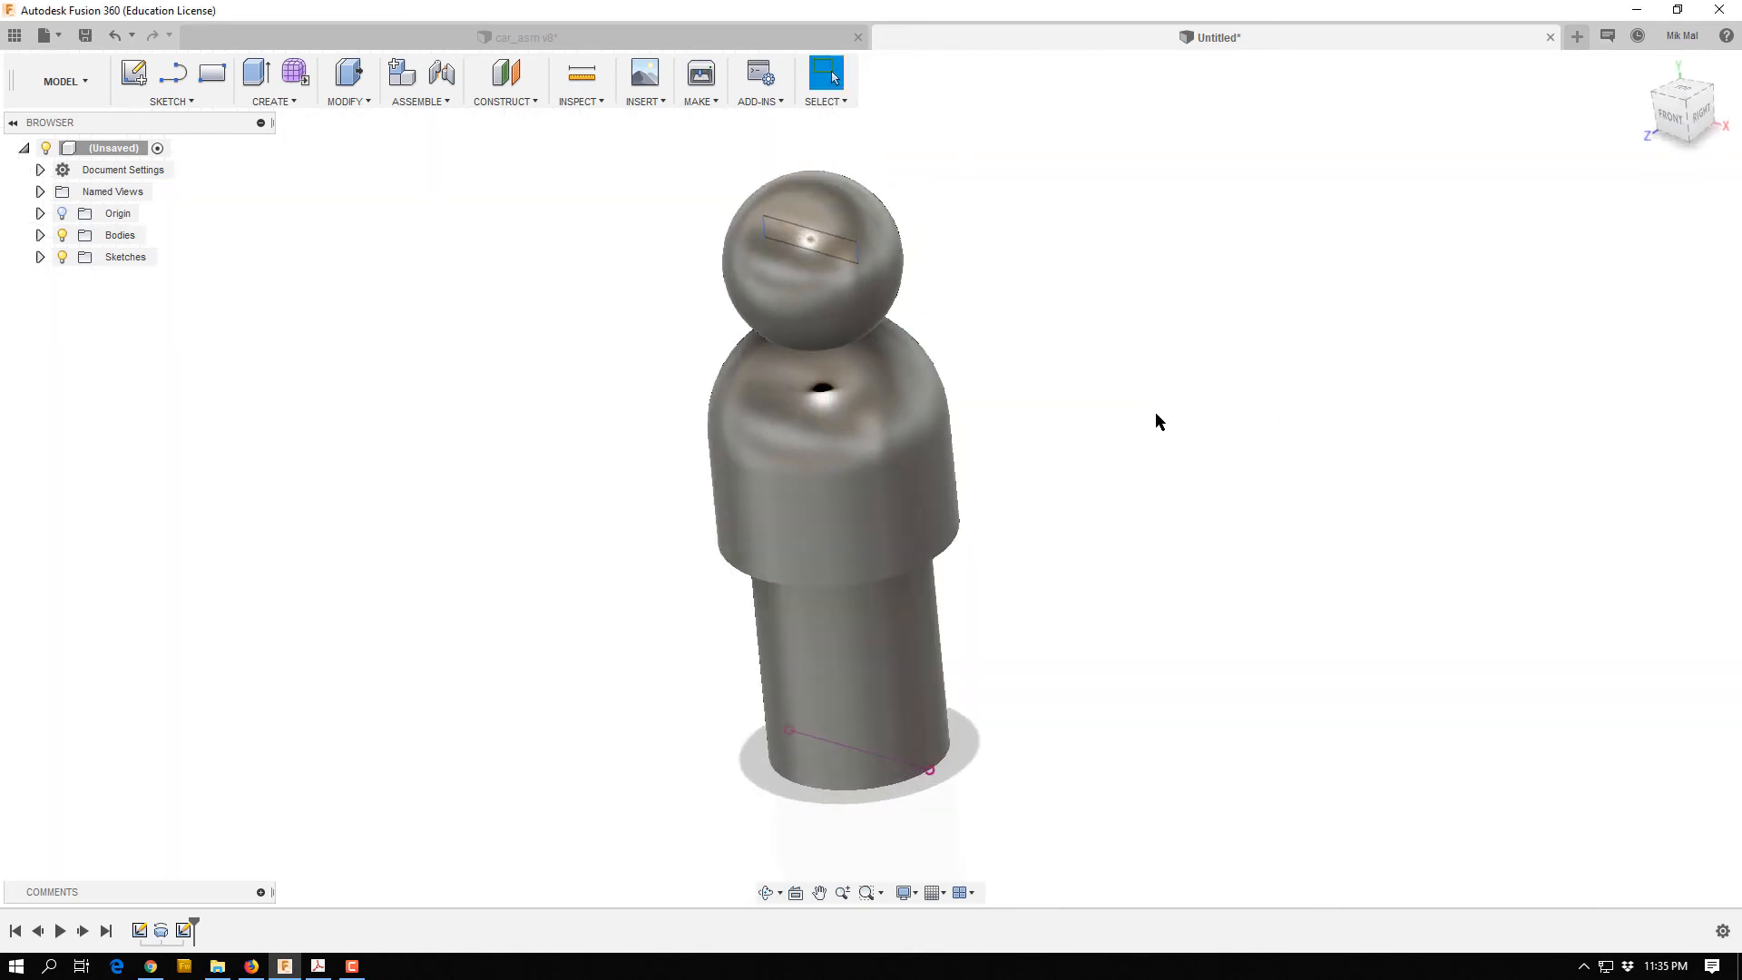
left_click(257, 72)
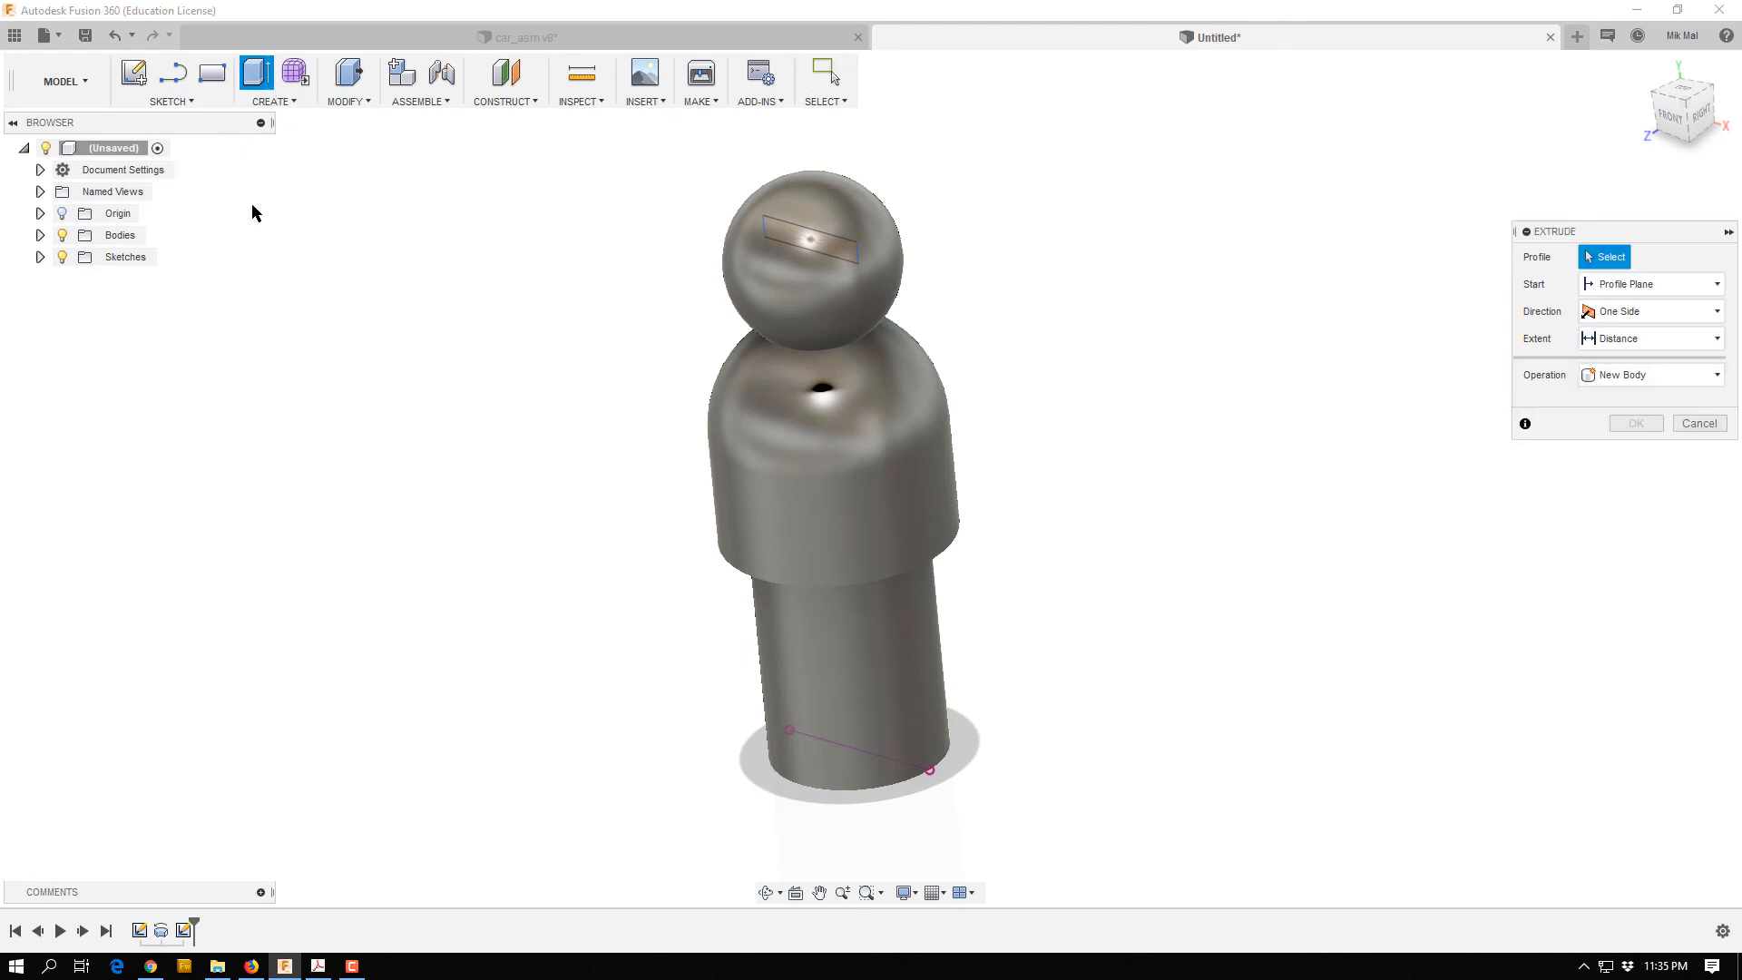
left_click(787, 242)
left_click_drag(794, 245, 715, 332)
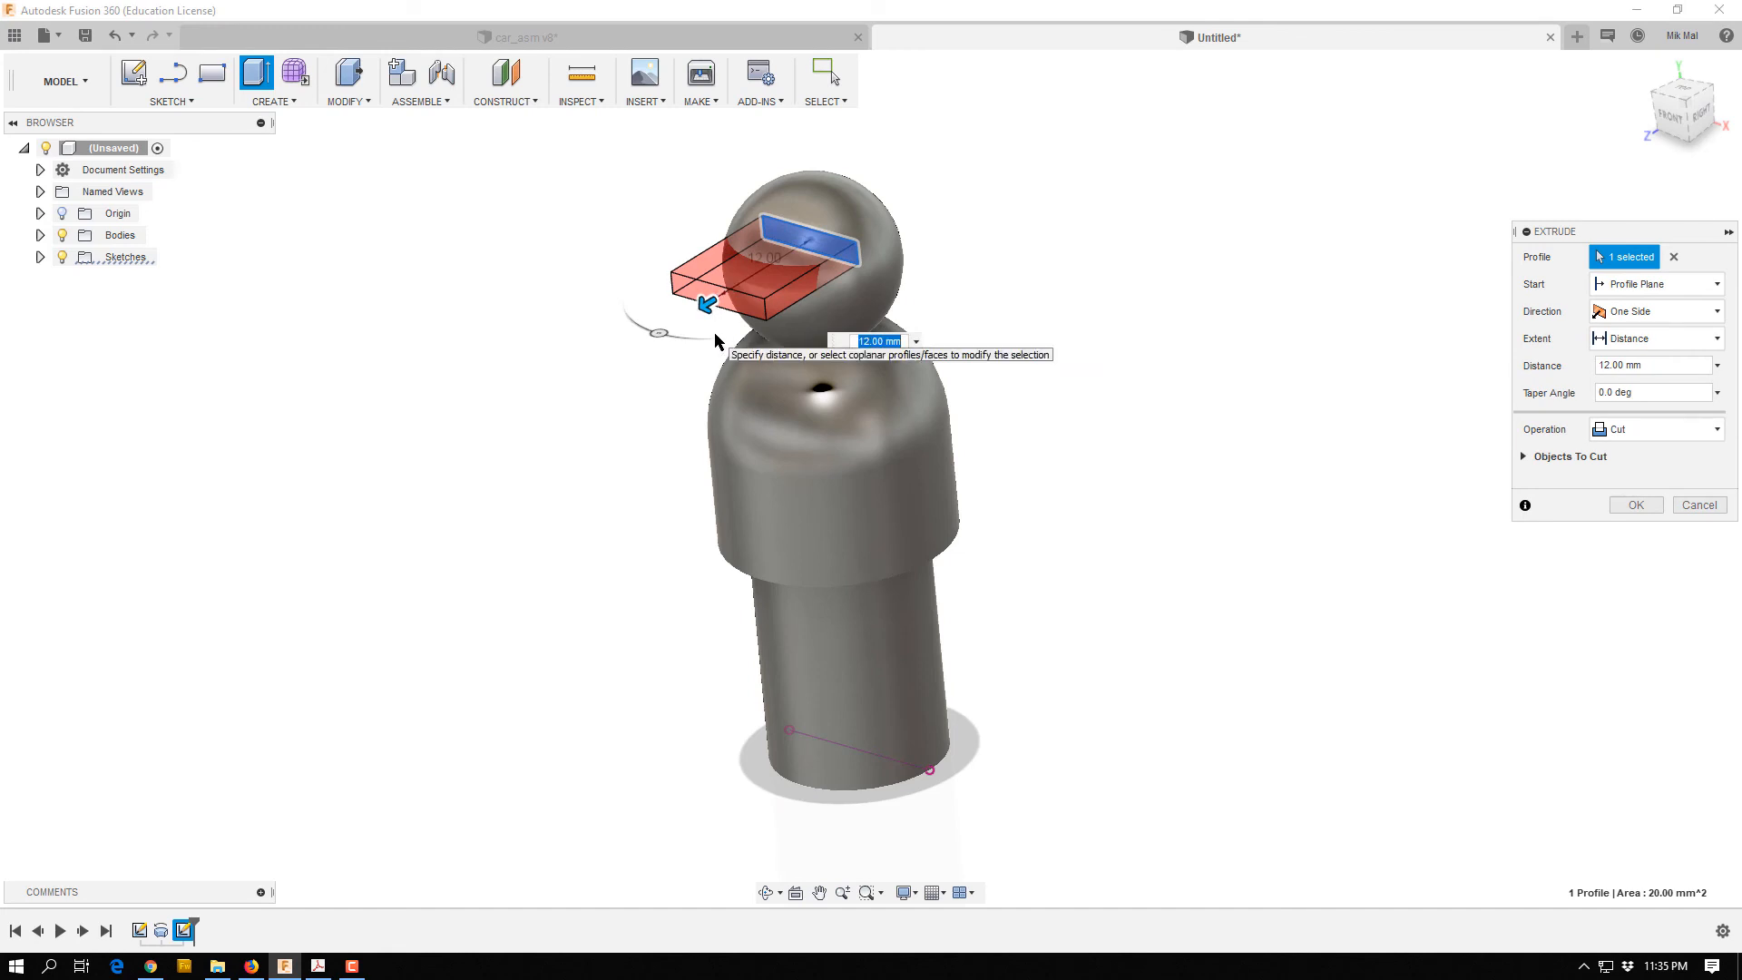
type("12.5")
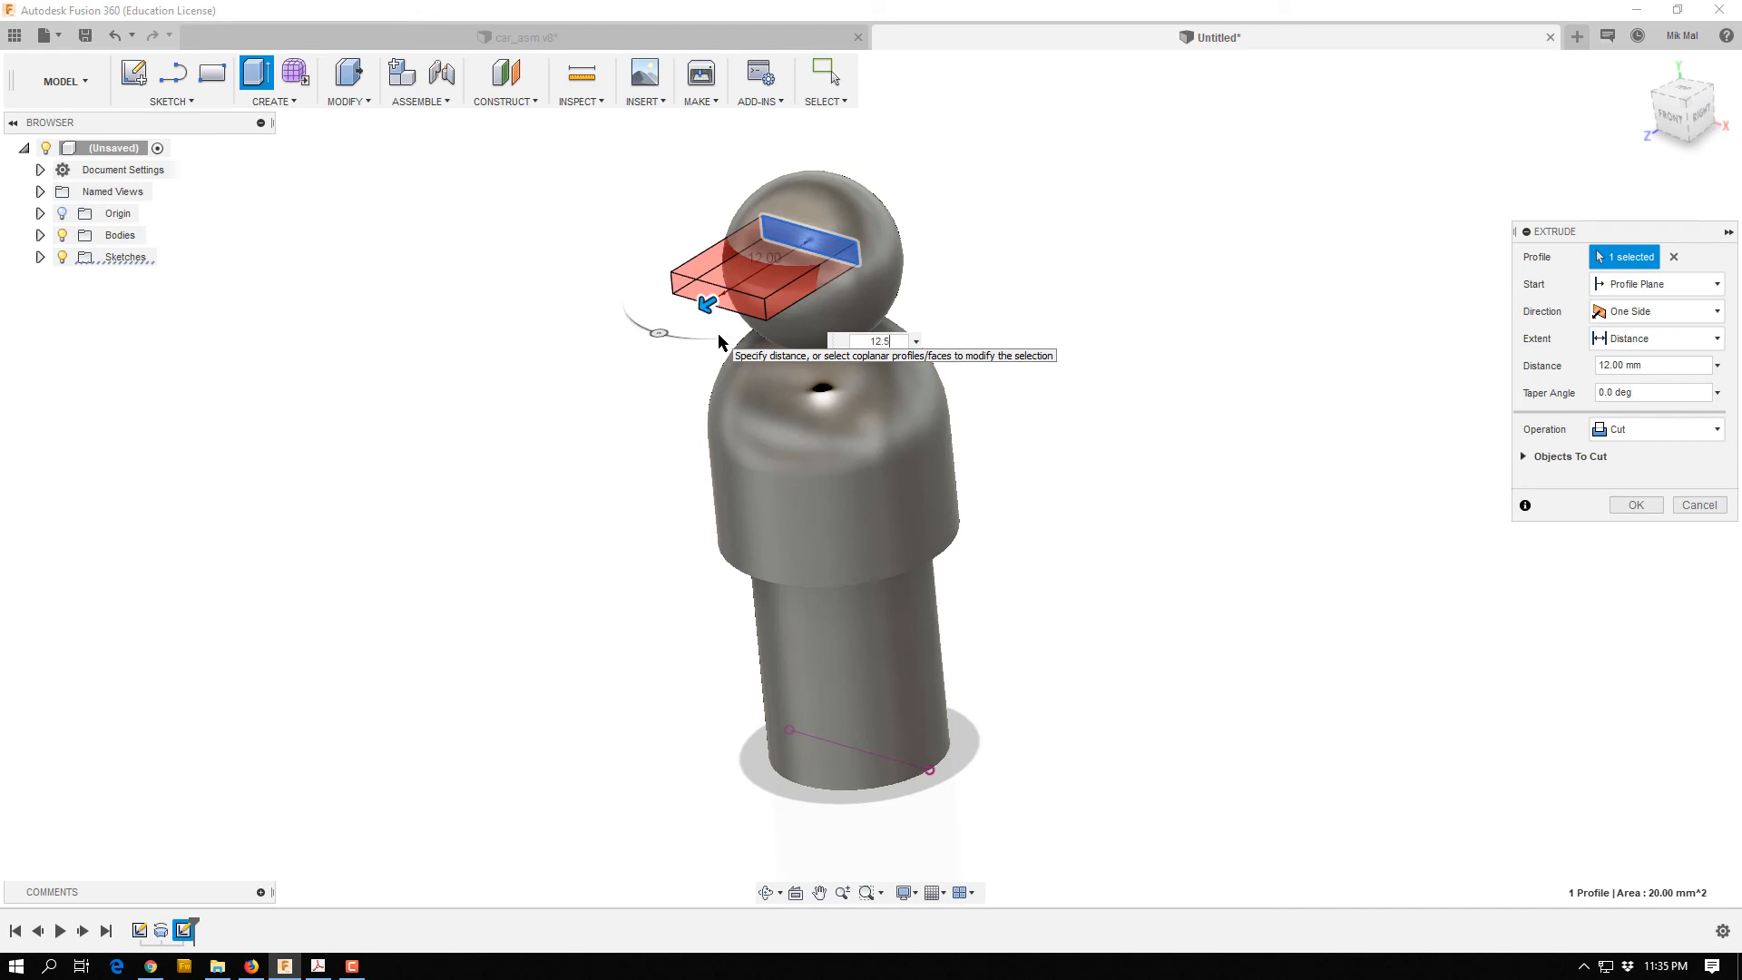
key("Return")
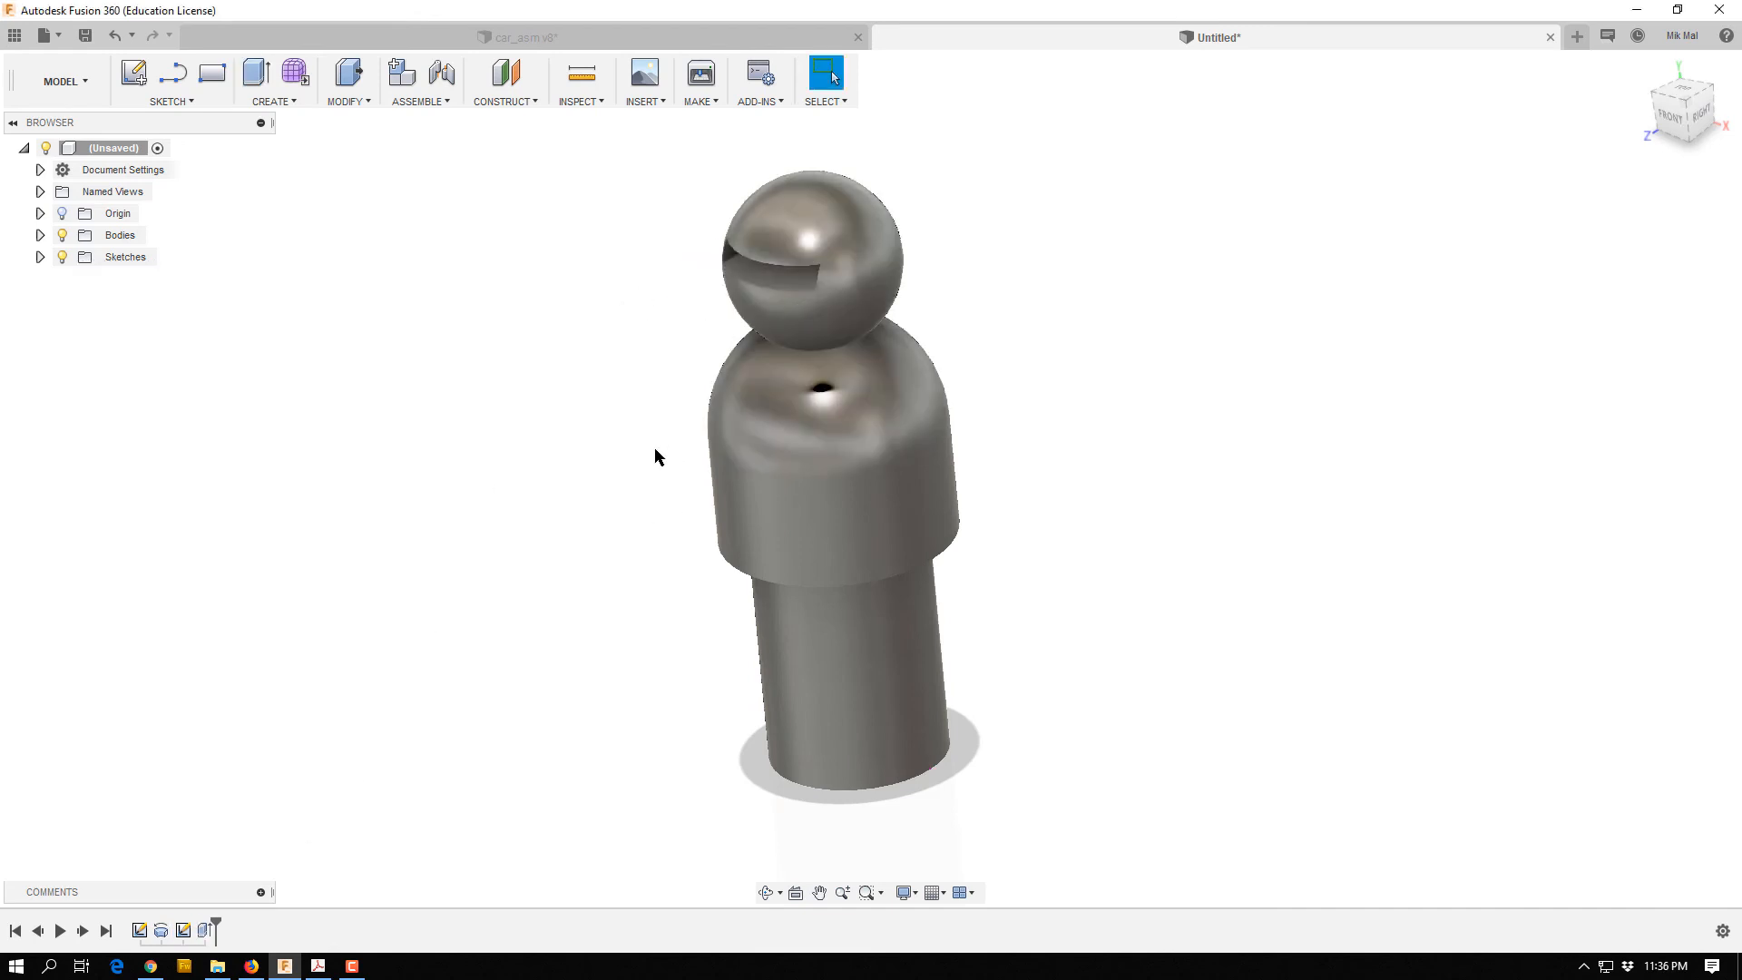
Edit the rectangle's extrusion and change its operation to Join so it forms a brim on the head.
middle_click_drag(655, 449, 766, 275, "shift")
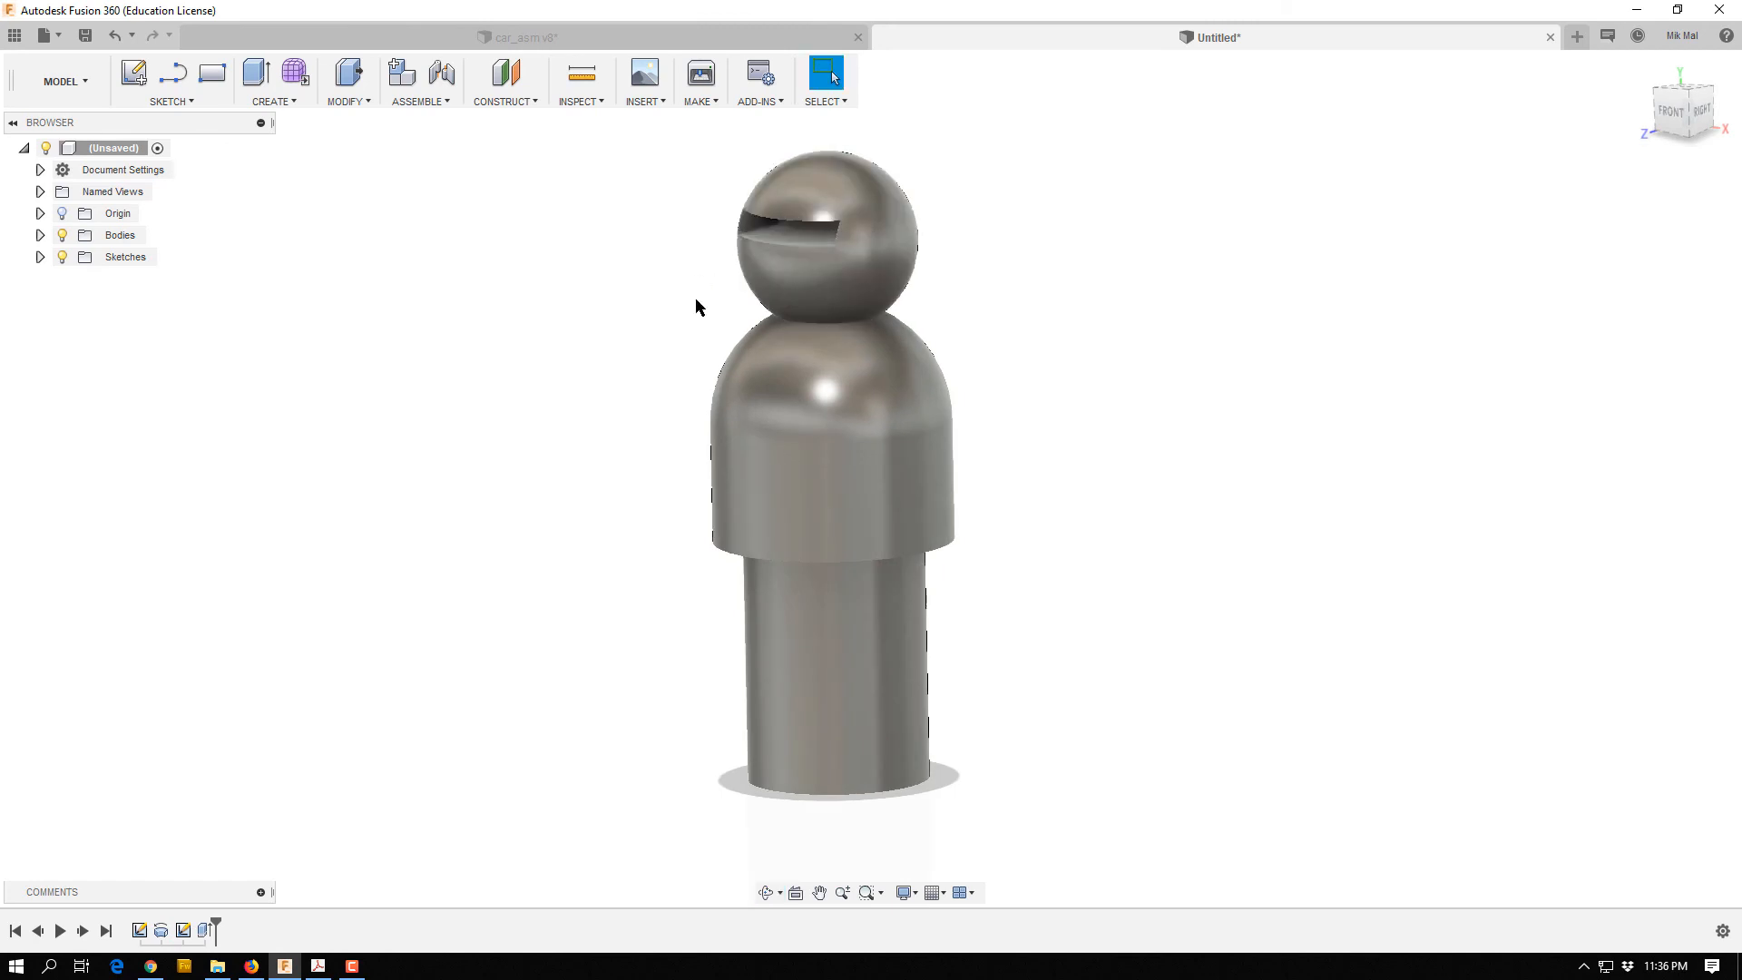
double_click(203, 932)
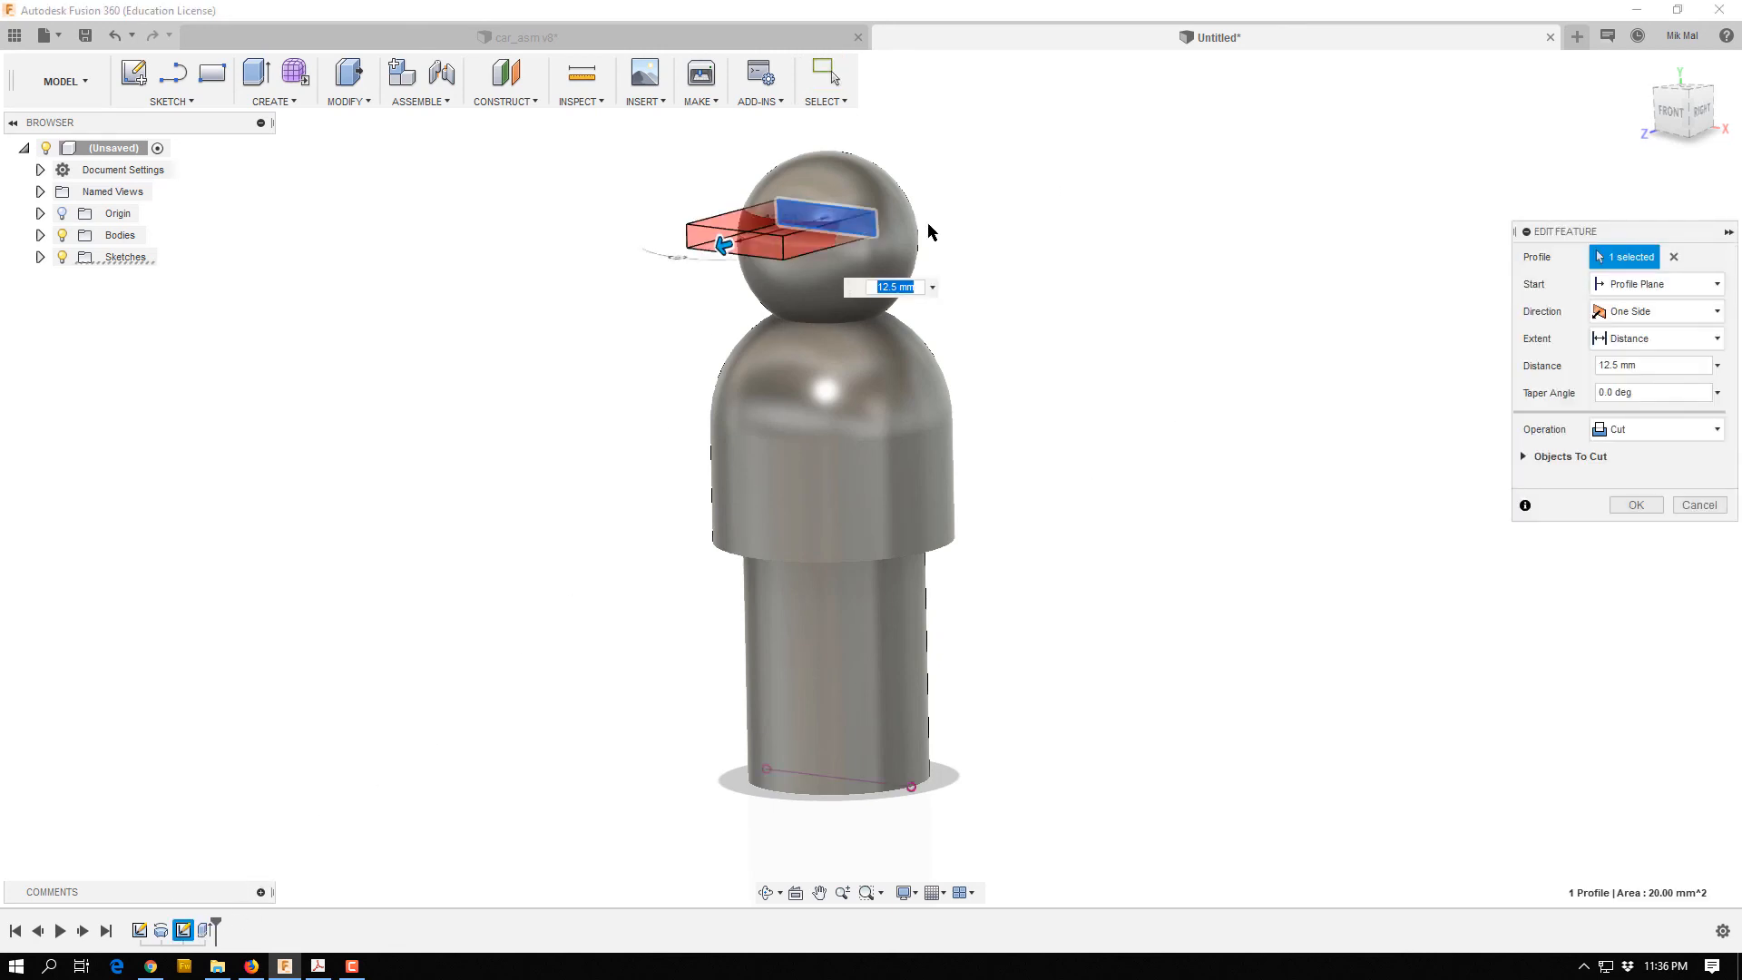
left_click(1621, 430)
left_click(1621, 454)
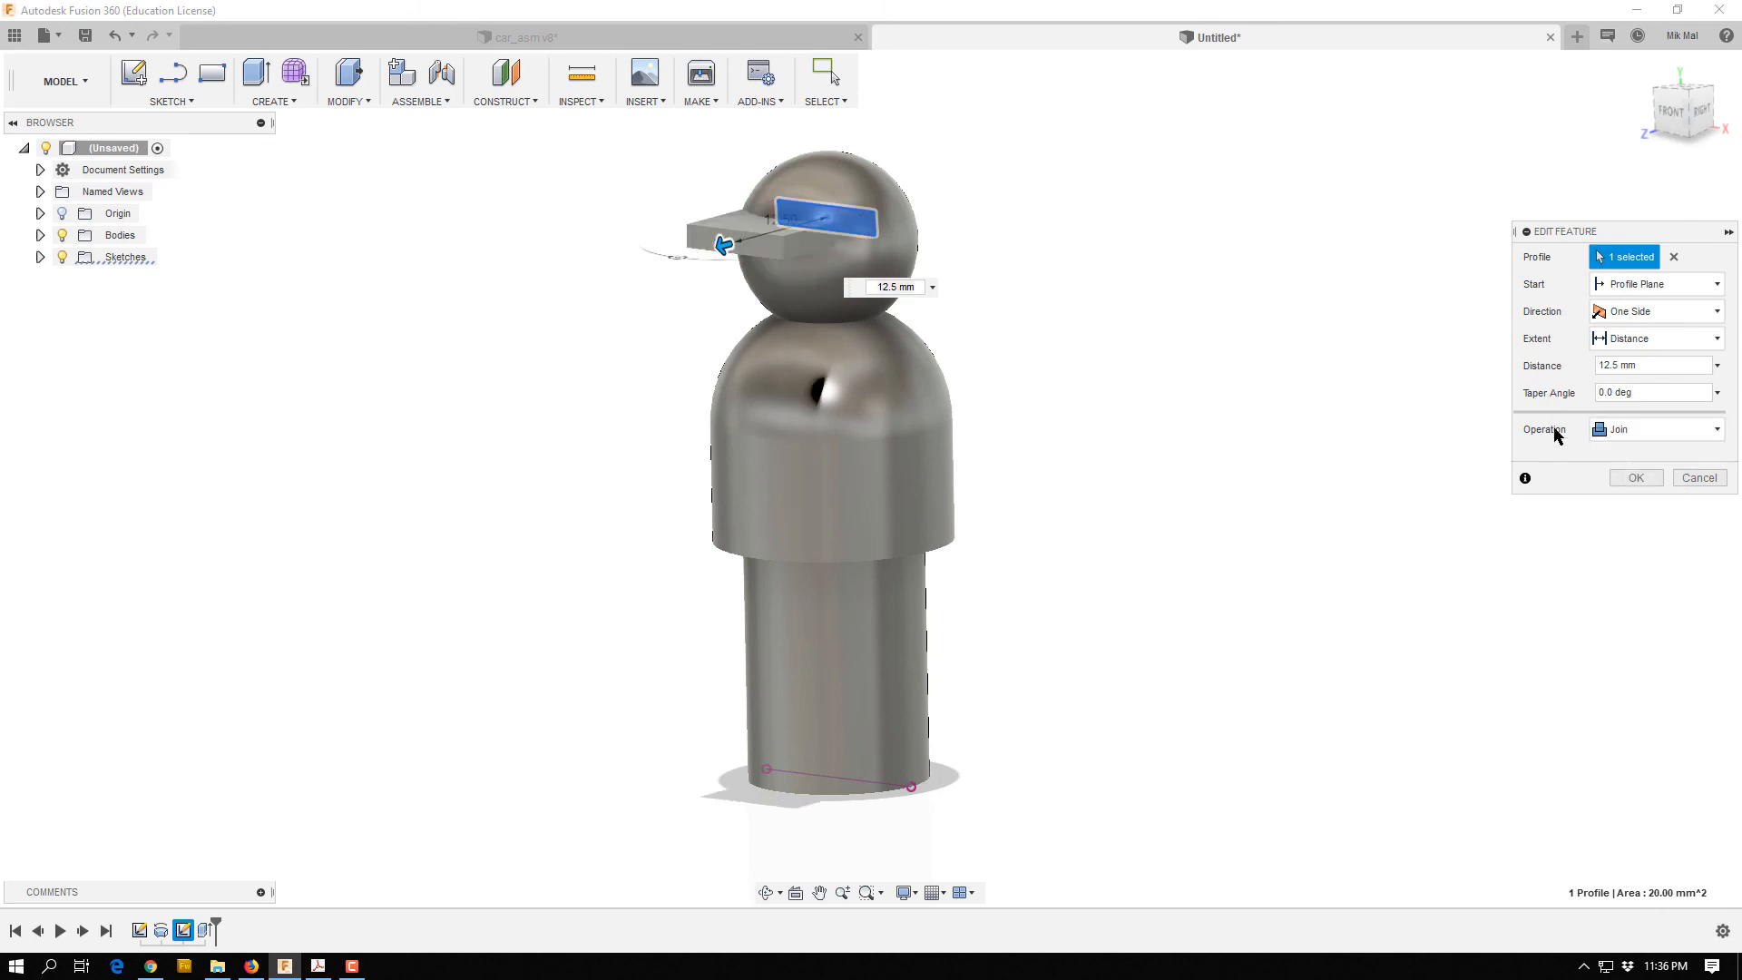
left_click(1633, 478)
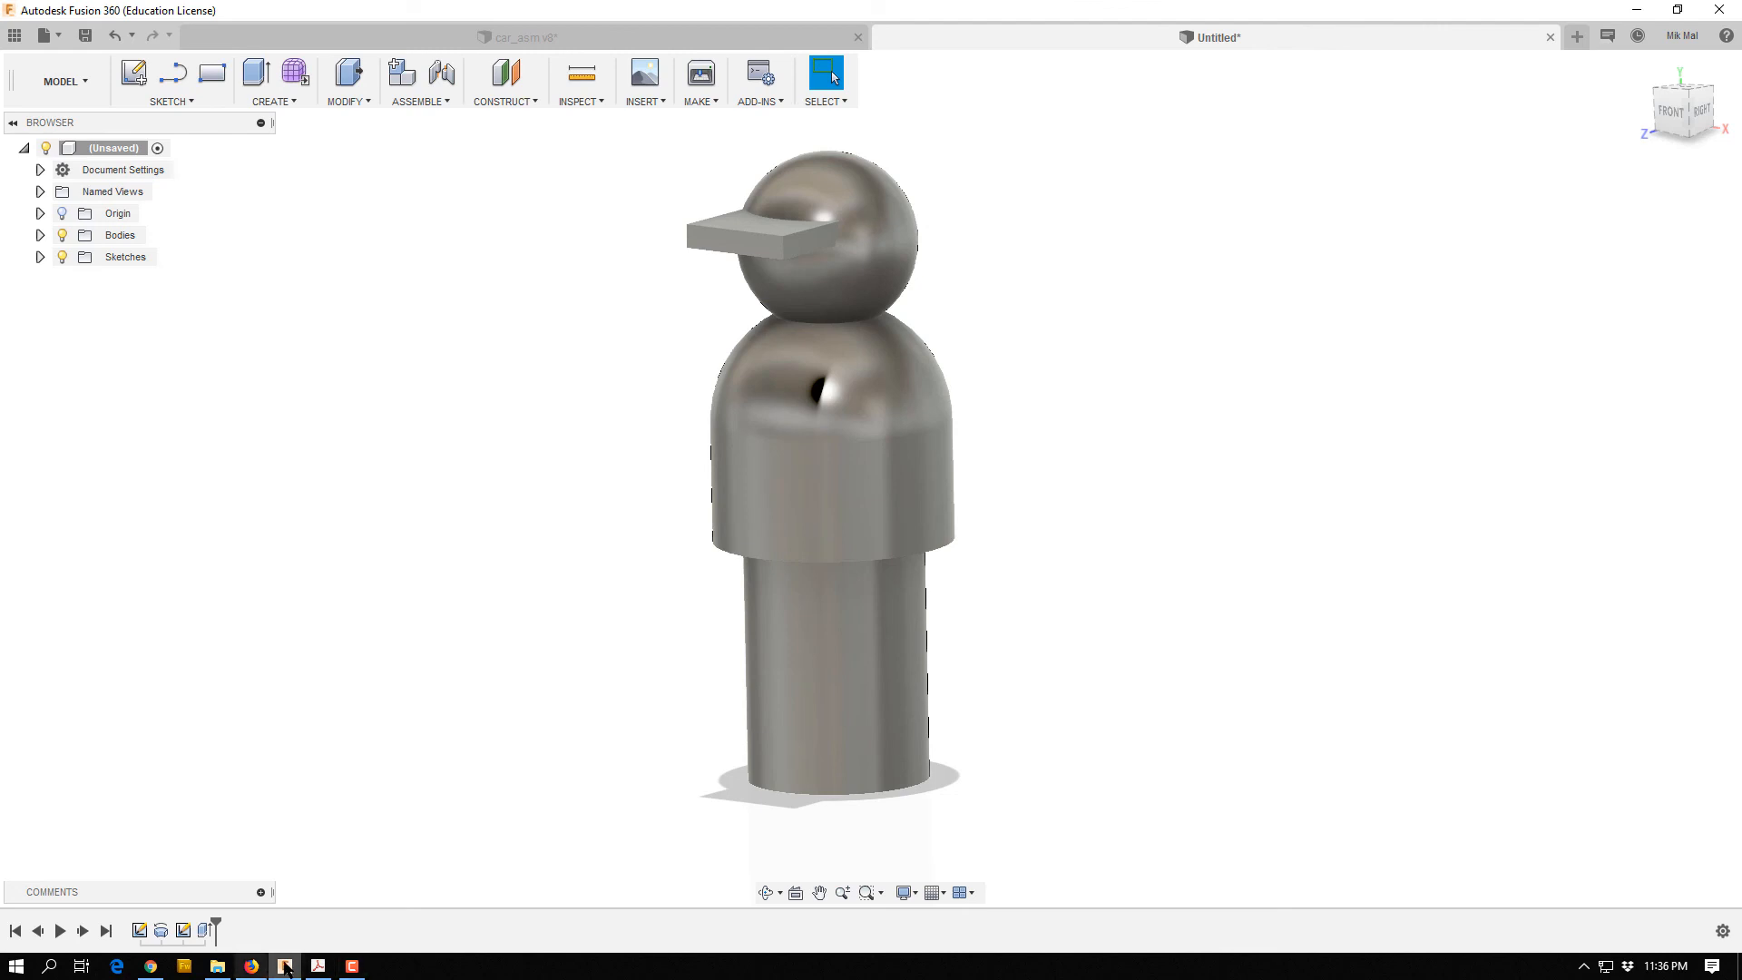
Check the figure's drawing in Adobe Acrobat, return to Fusion 360 and fillet the brim's two front vertical corner edges with a 1.5 mm radius.
left_click(317, 966)
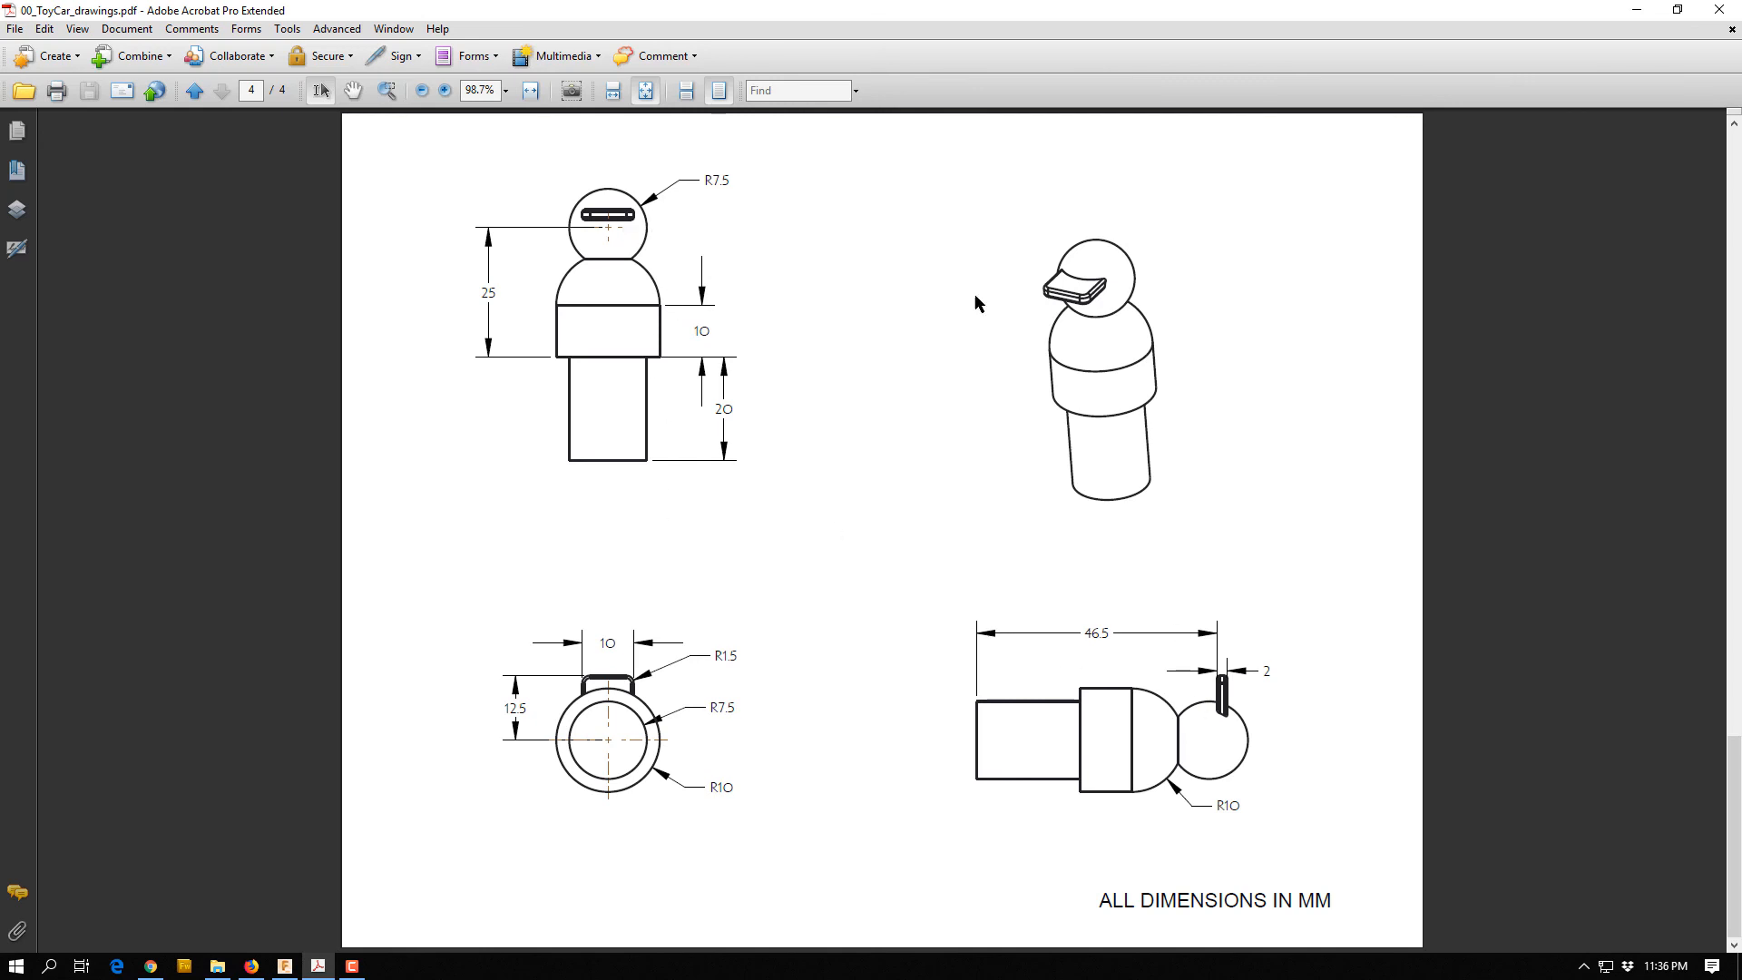
left_click(285, 967)
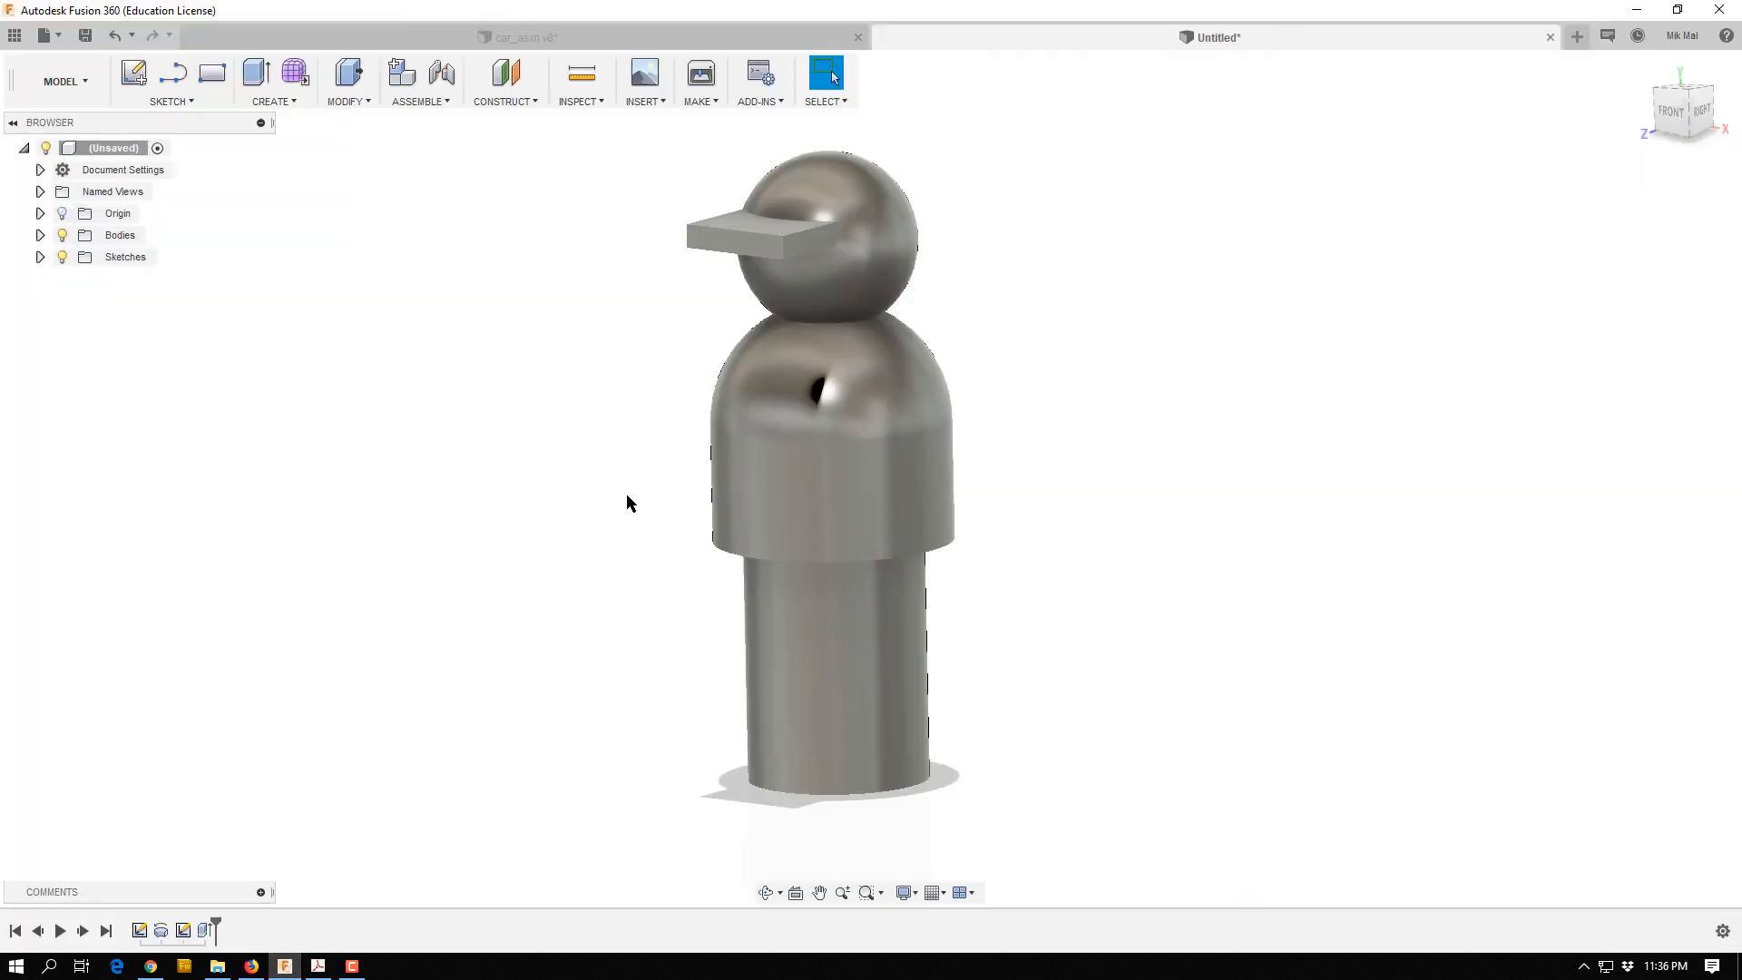
key("f")
left_click(686, 245)
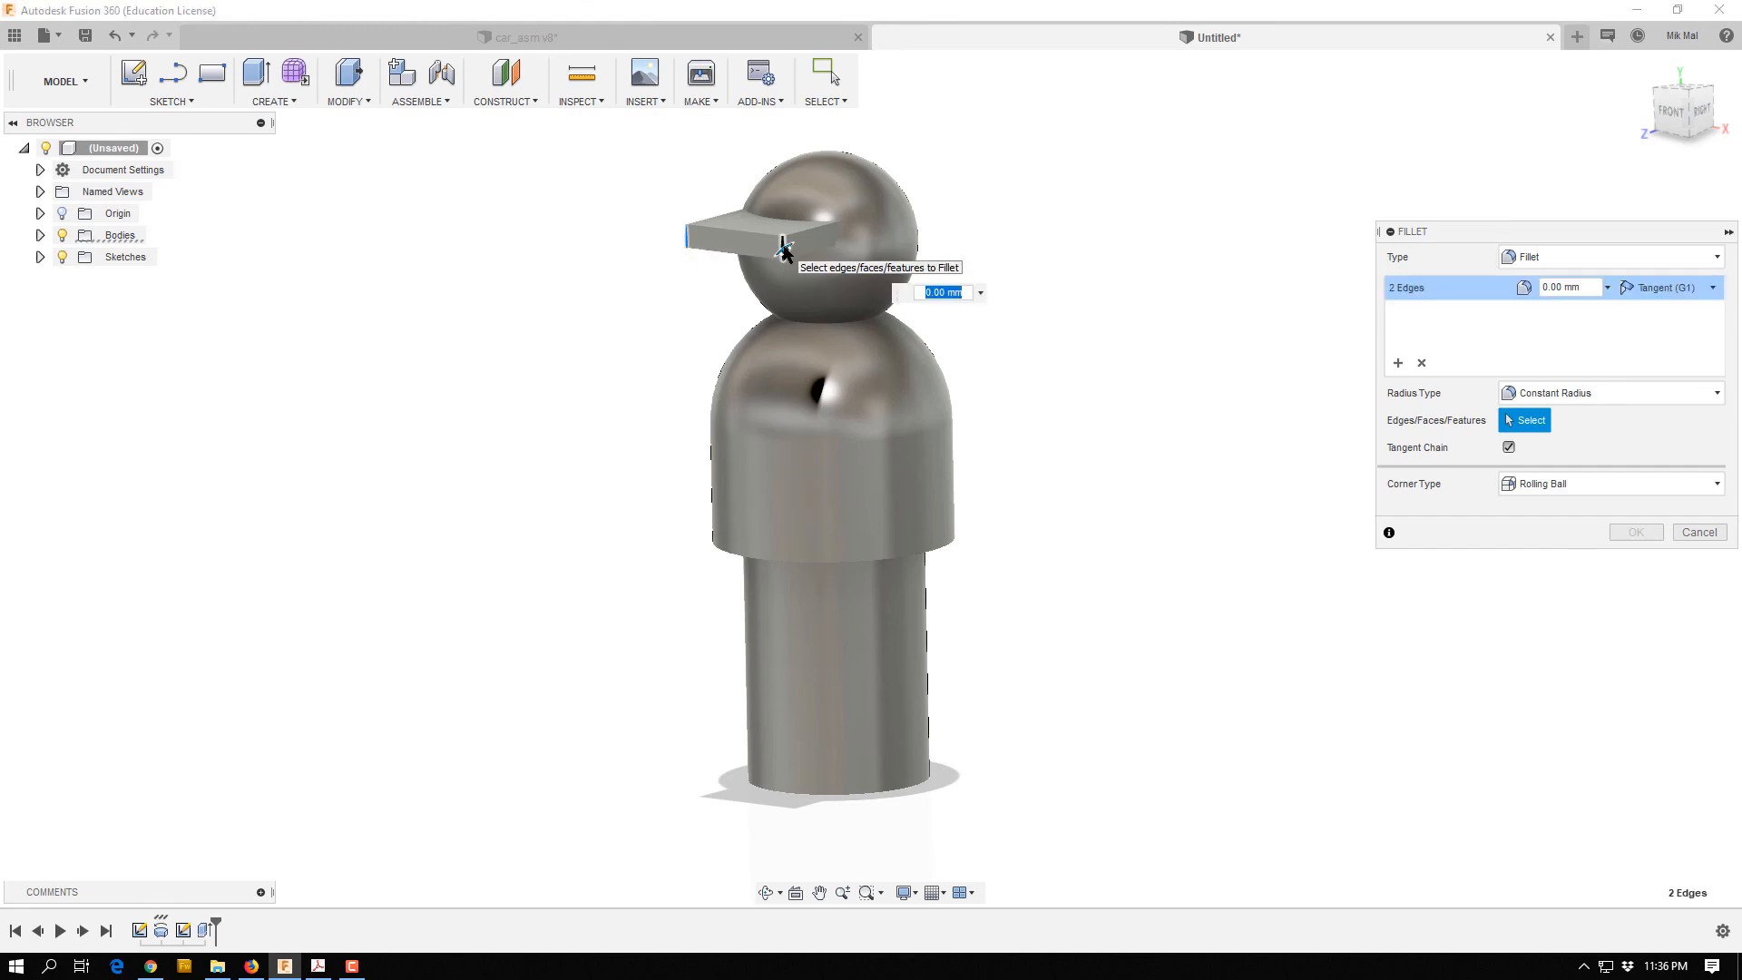
type("1.5")
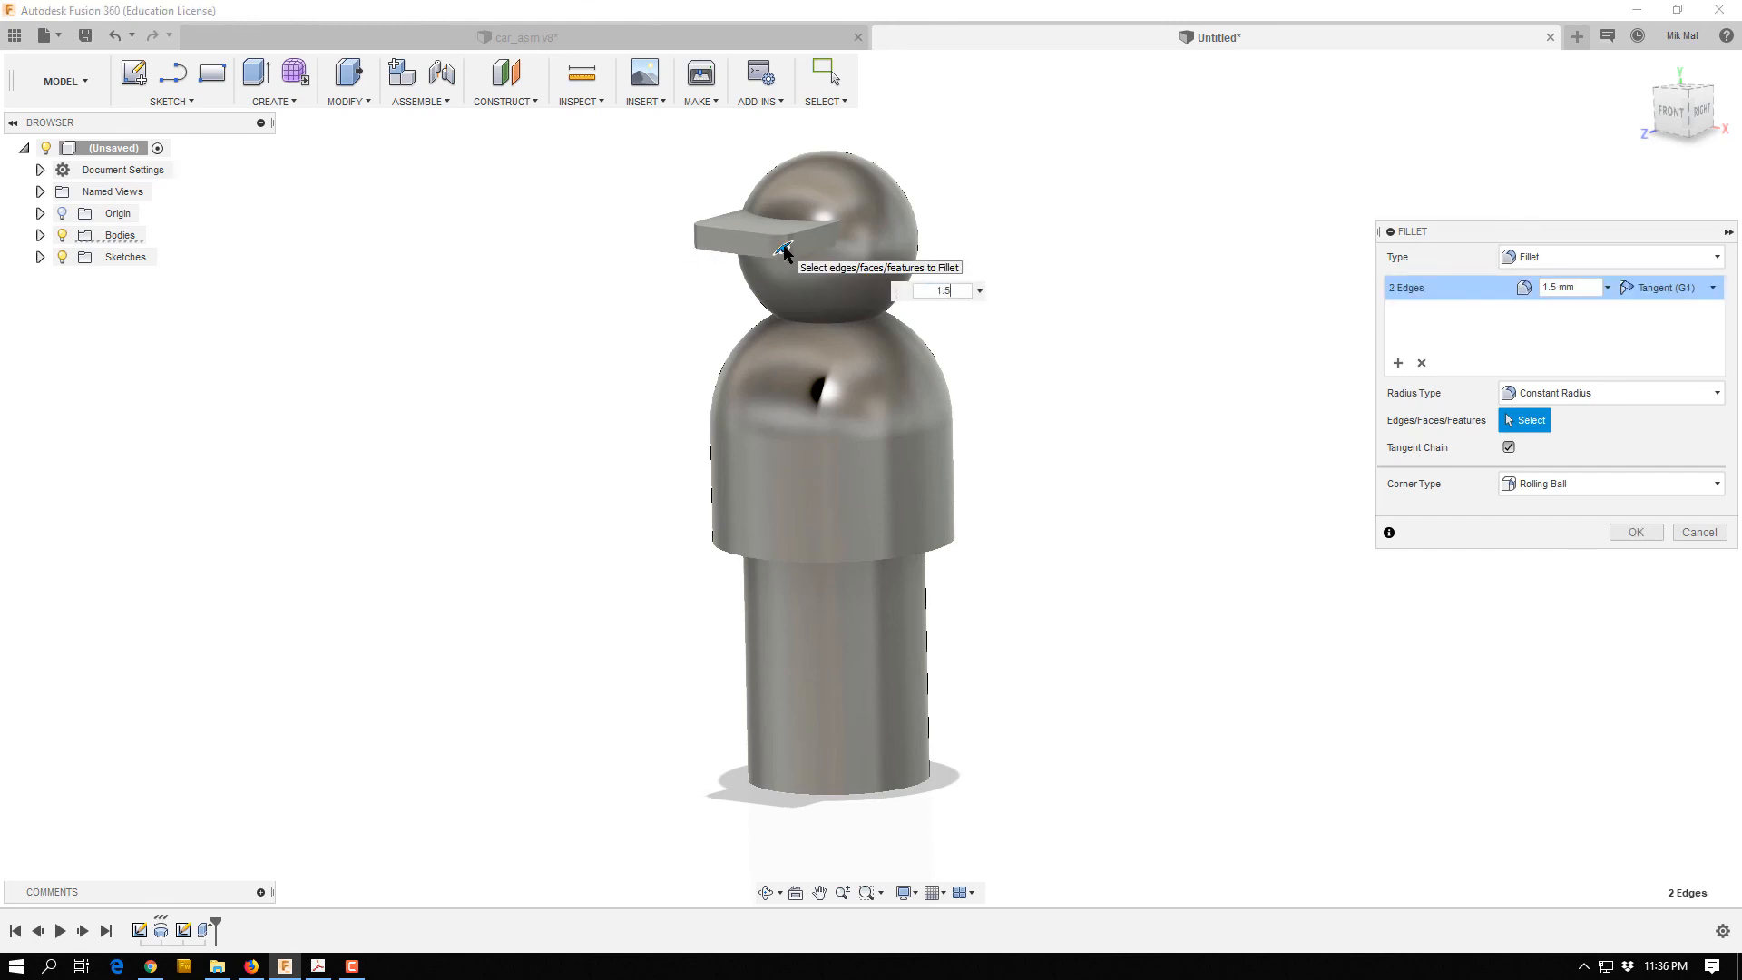
key("Return")
Fillet the brim's upper and lower edge chains with a 1 mm radius.
key("f")
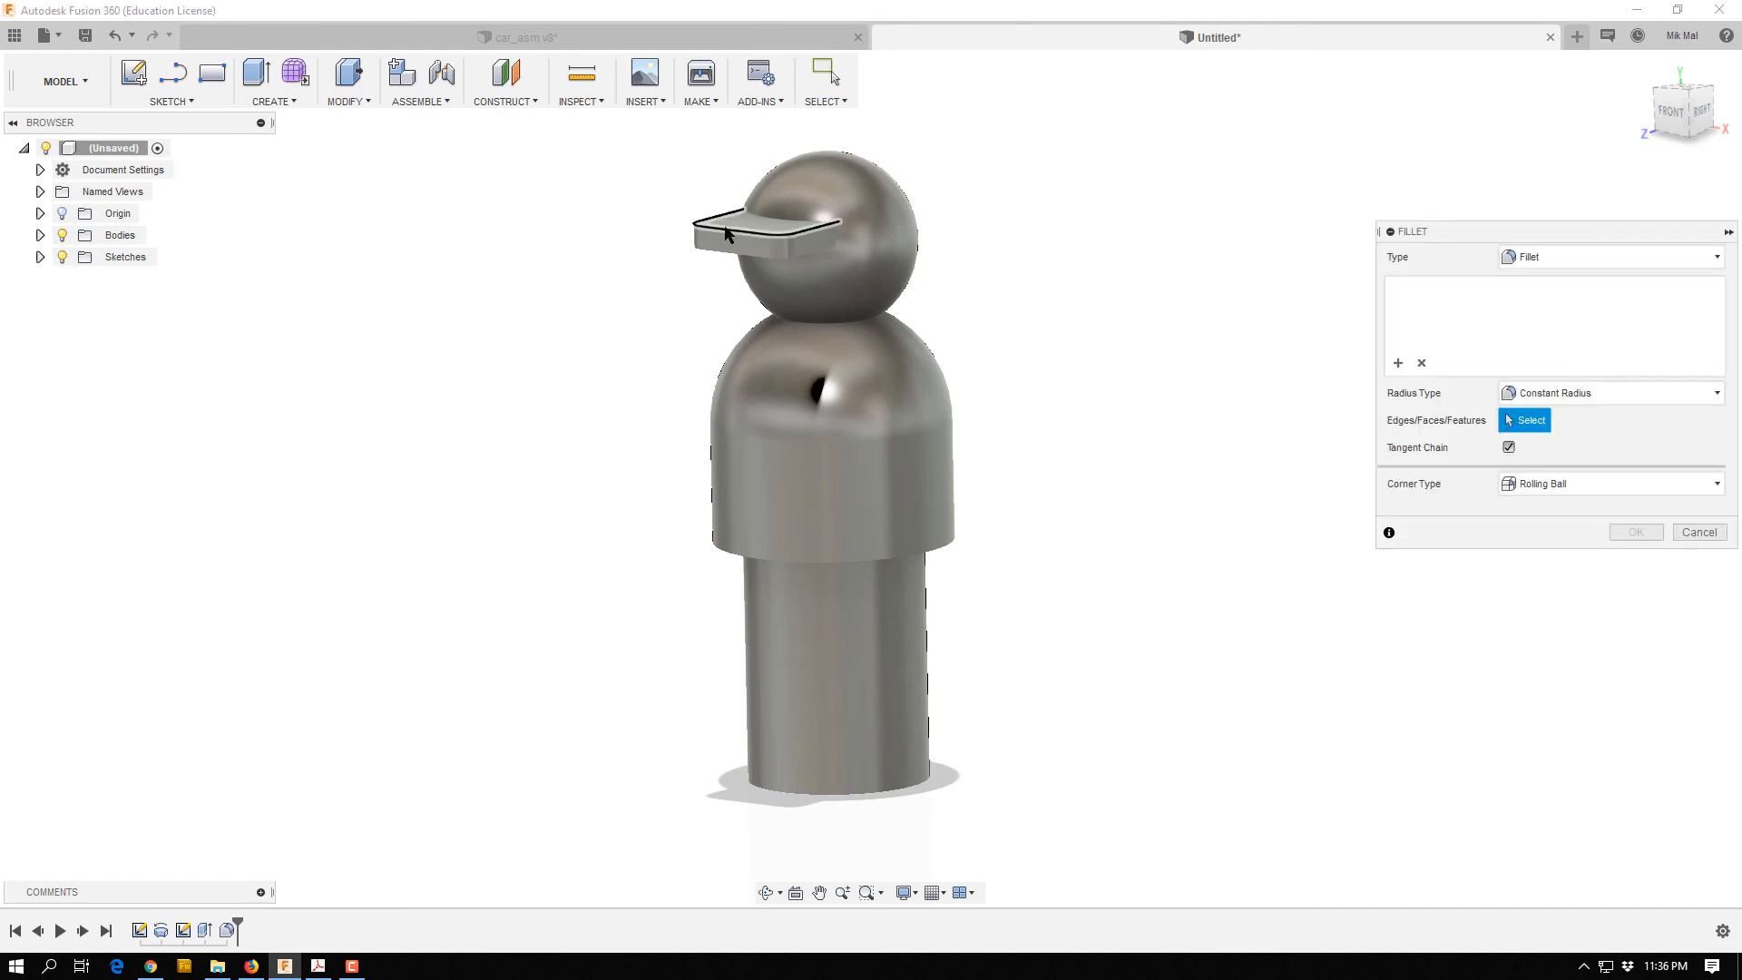
left_click(727, 231)
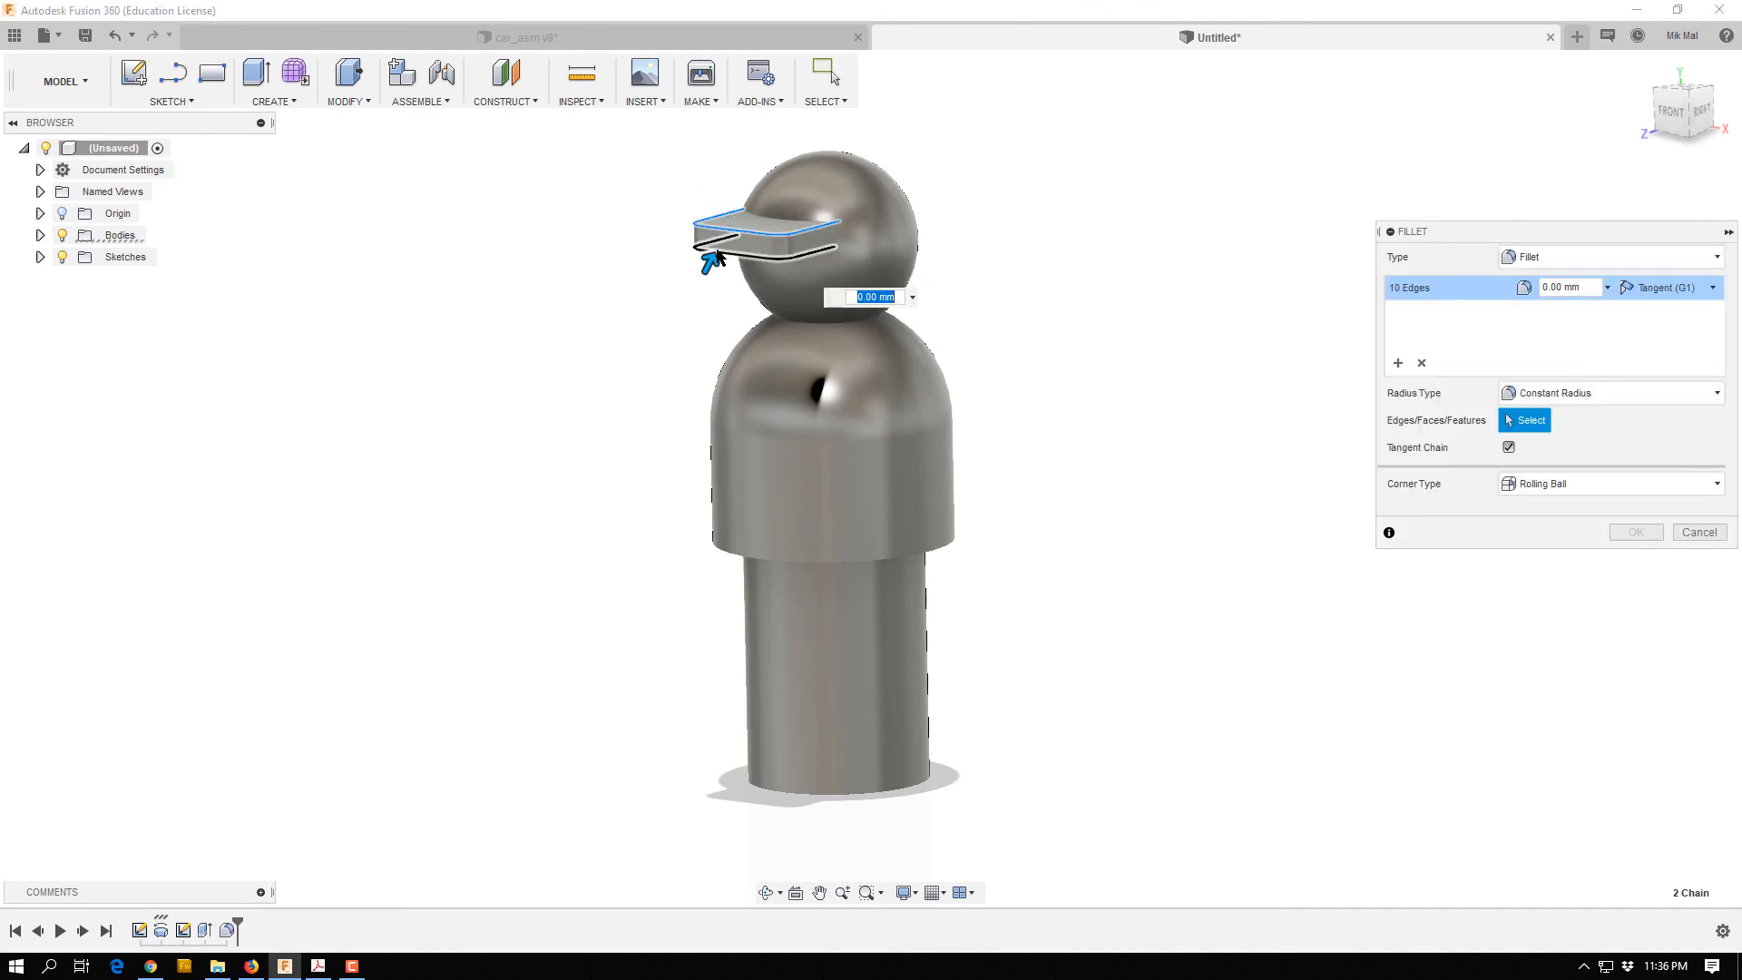
left_click(726, 257)
type("1")
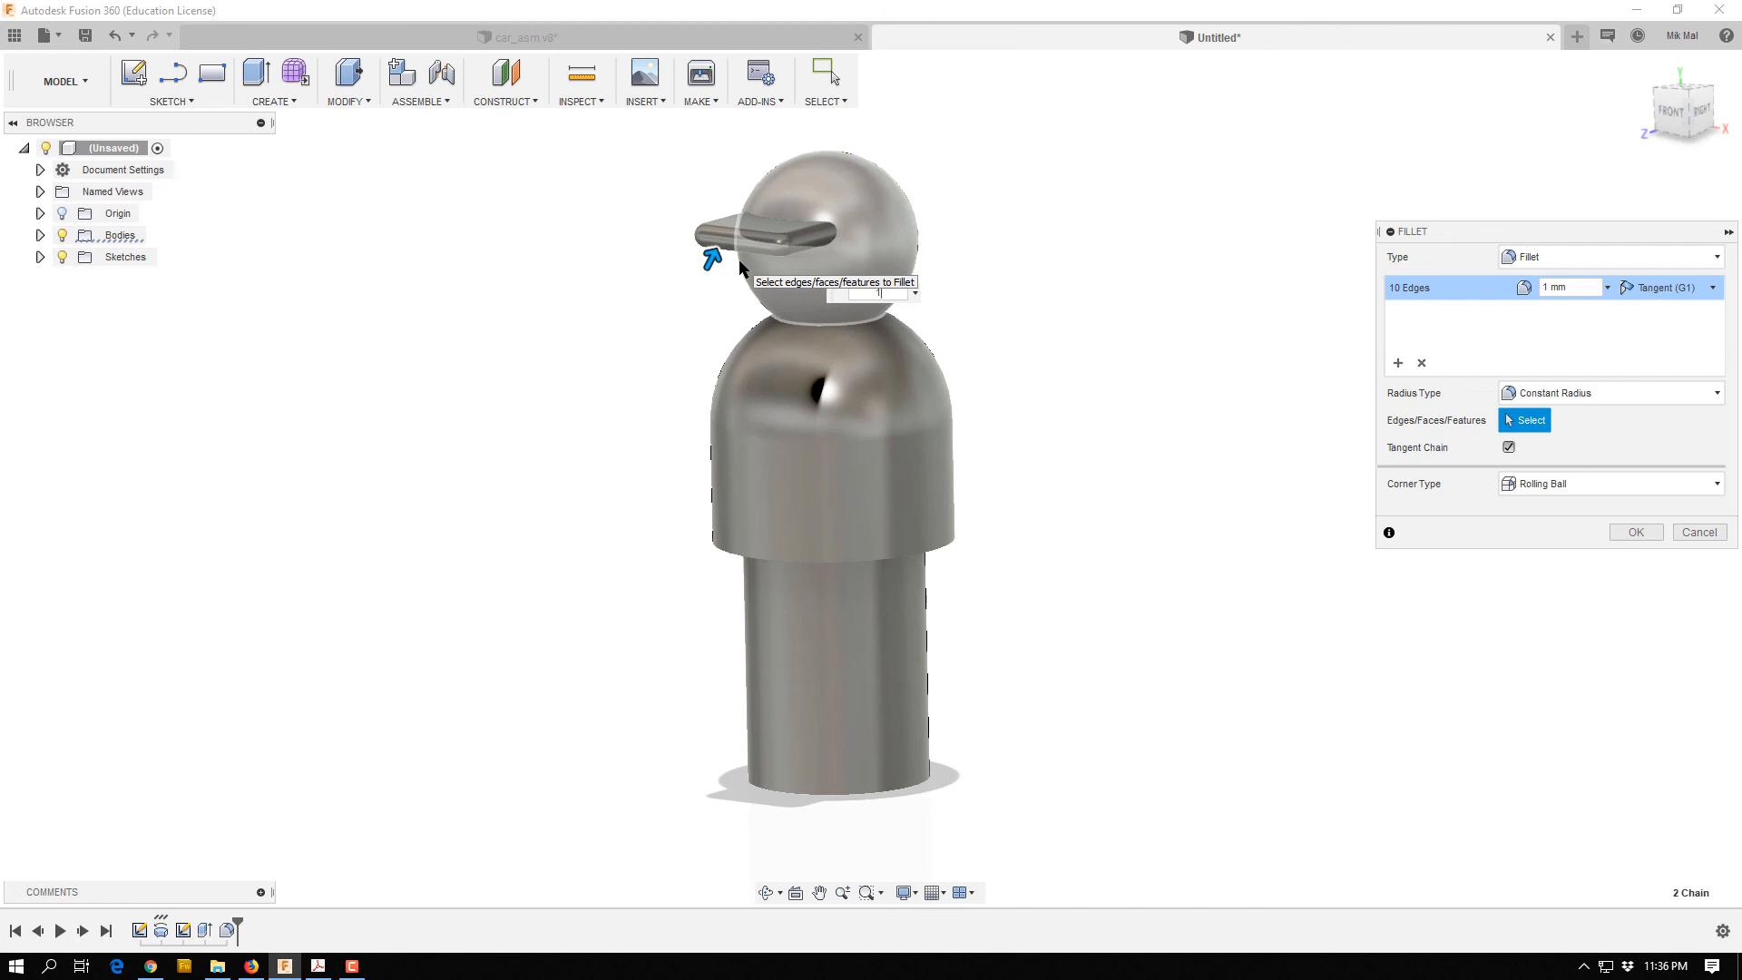
key("Return")
mouse_move(608, 544)
middle_mouse_down("shift")
mouse_move(665, 513)
mouse_move(618, 525)
middle_mouse_up("shift")
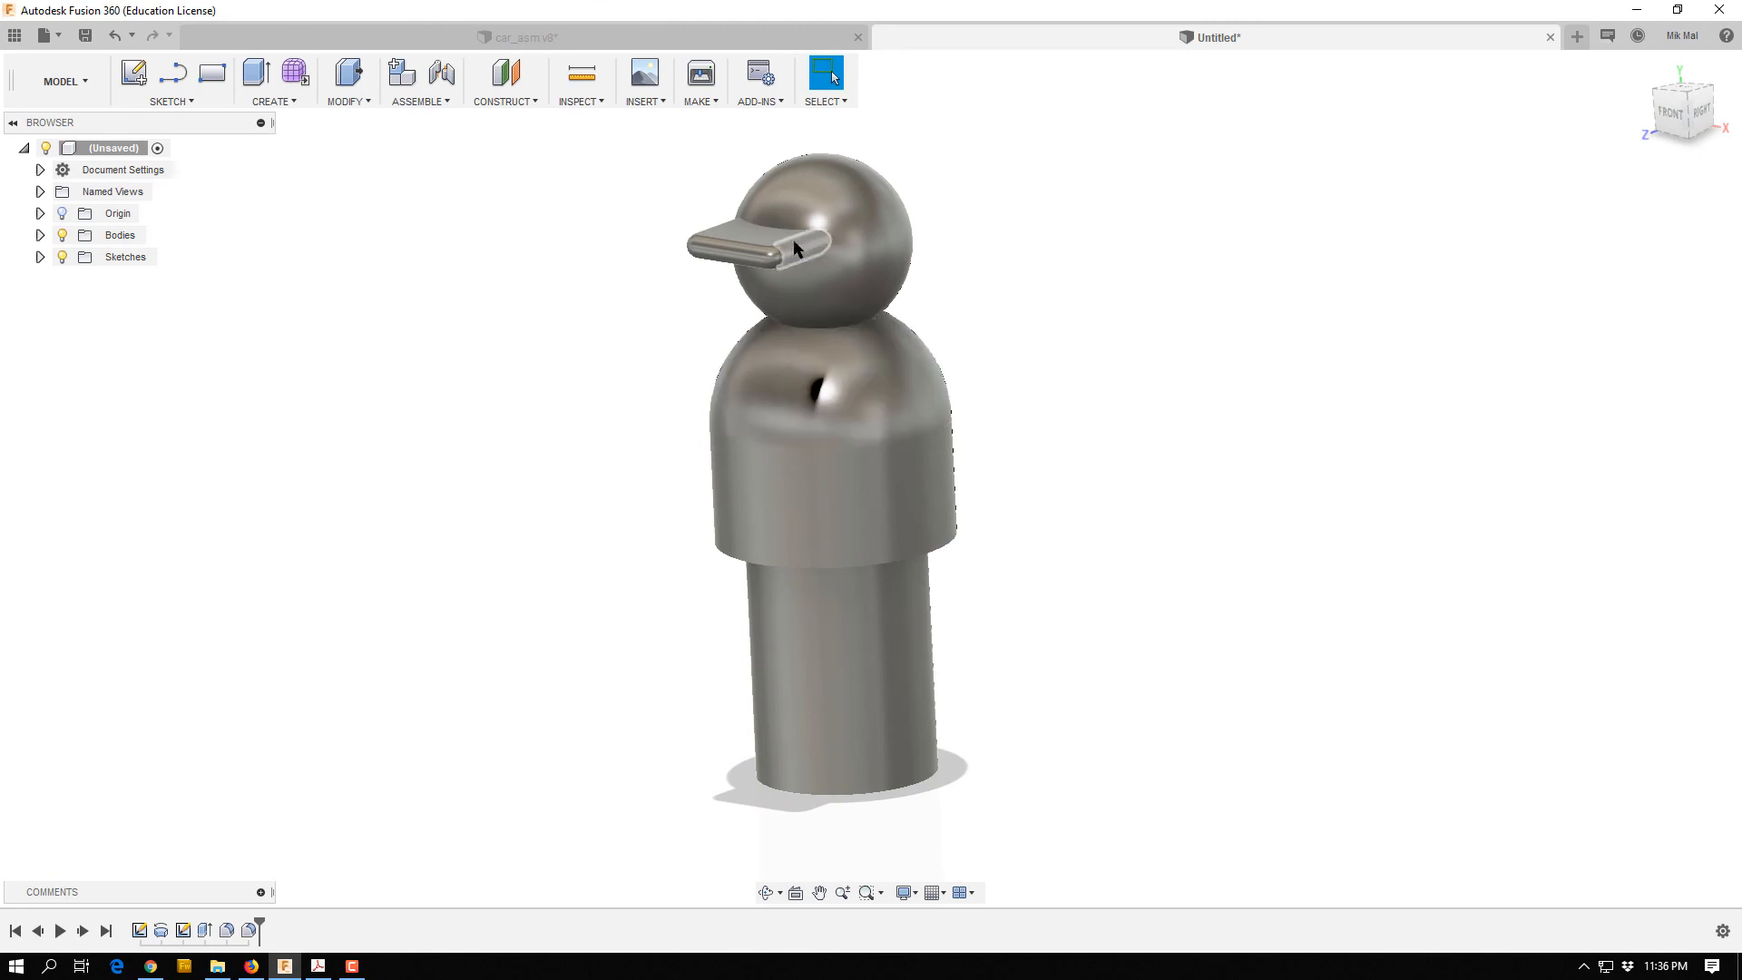